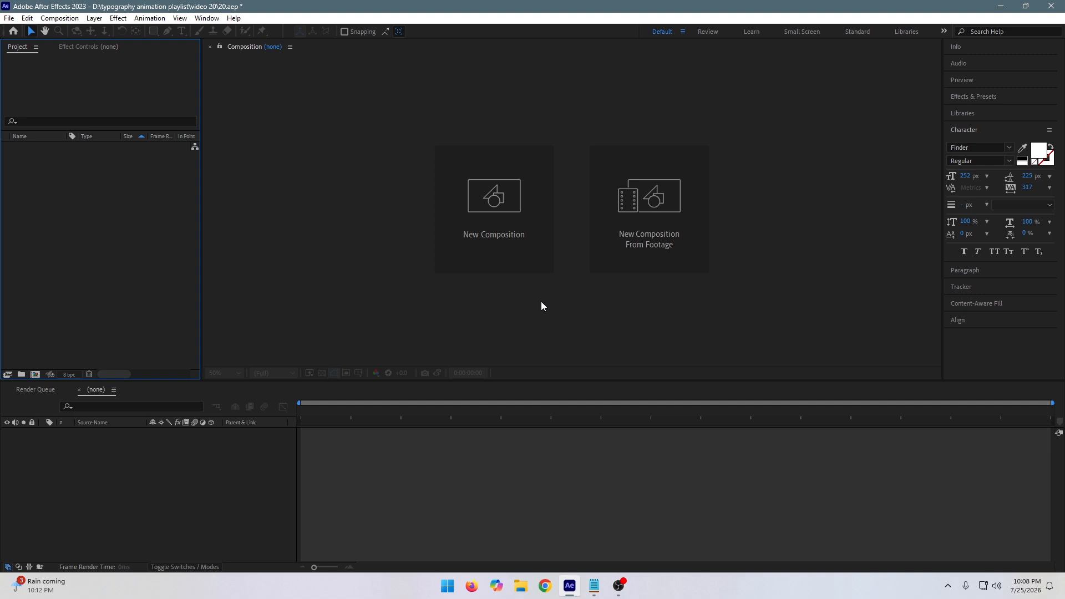
Create a composition named Render at 1920 × 1080 px, 30 fps, full resolution, with a 15-second duration.
left_click(493, 234)
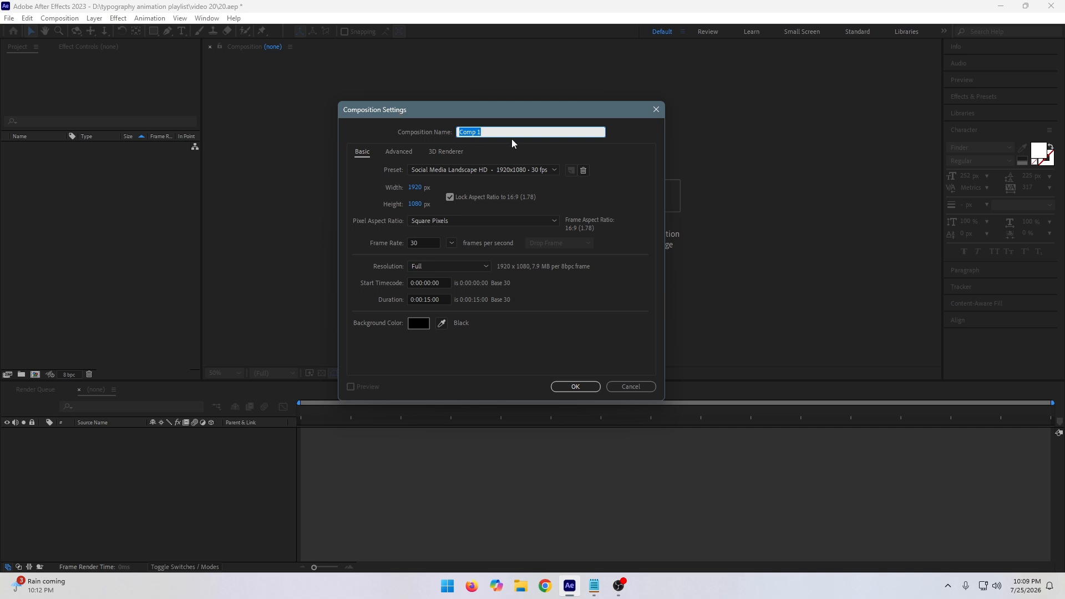
key("BackSpace")
type("Render")
left_click(419, 189)
key("Tab")
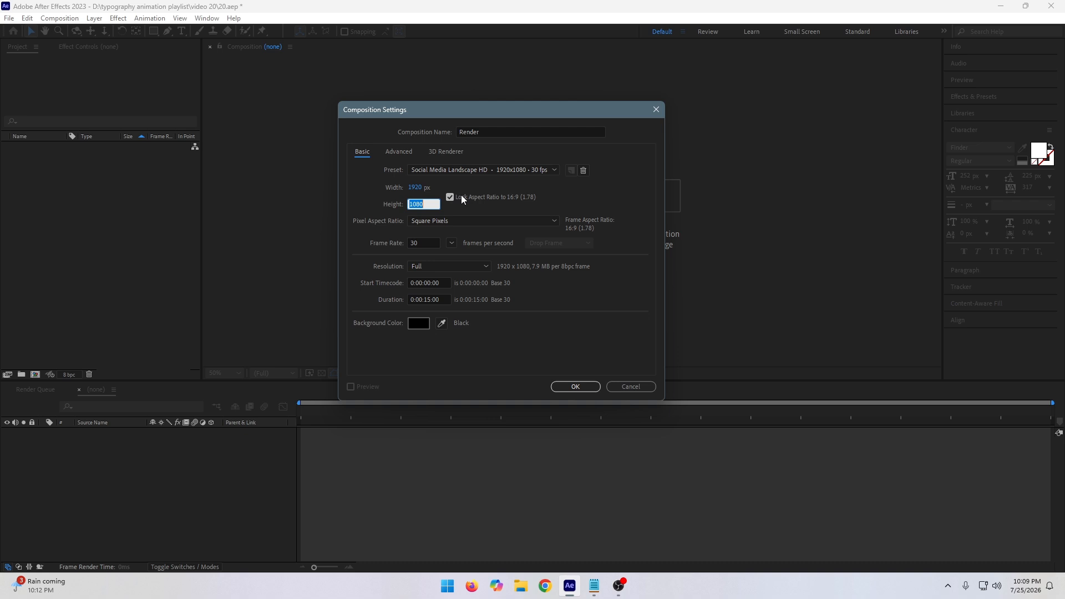
left_click(421, 187)
left_click(416, 204)
left_click(415, 266)
left_click(426, 278)
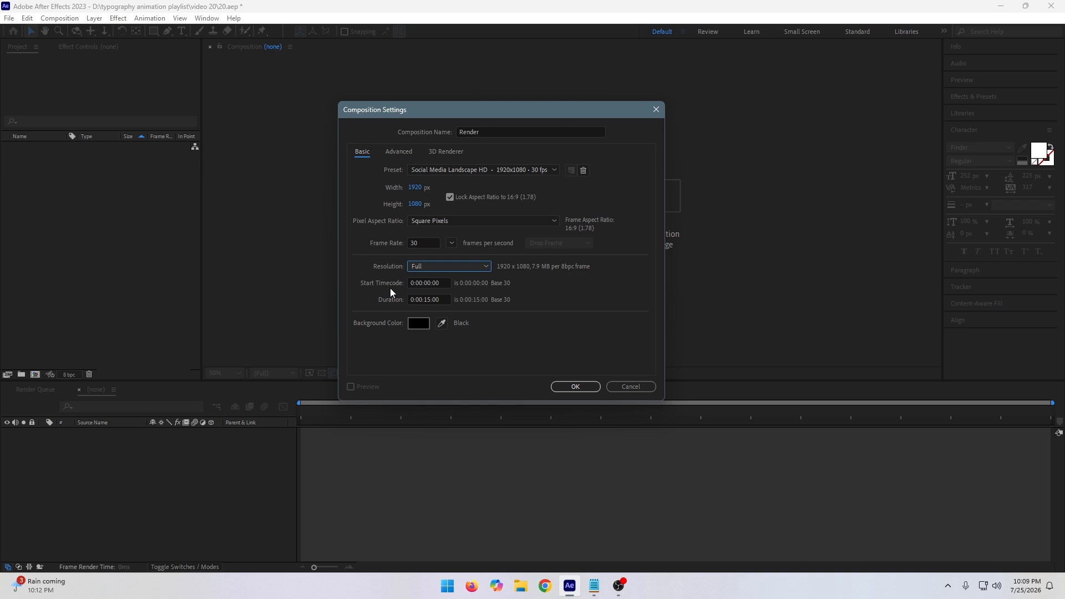
left_click_drag(442, 282, 402, 283)
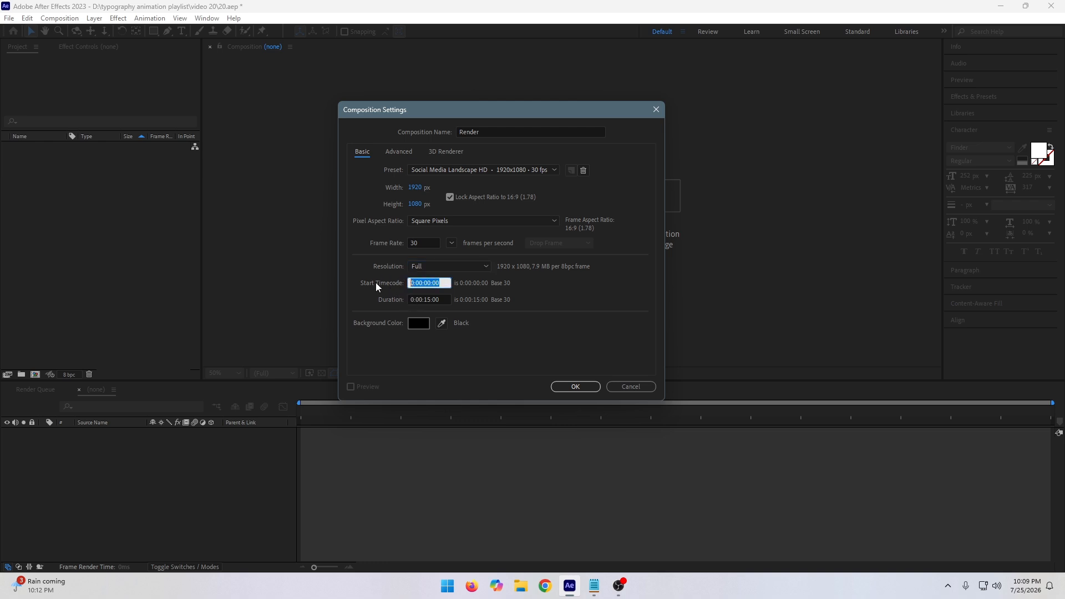
left_click(403, 301)
left_click(574, 387)
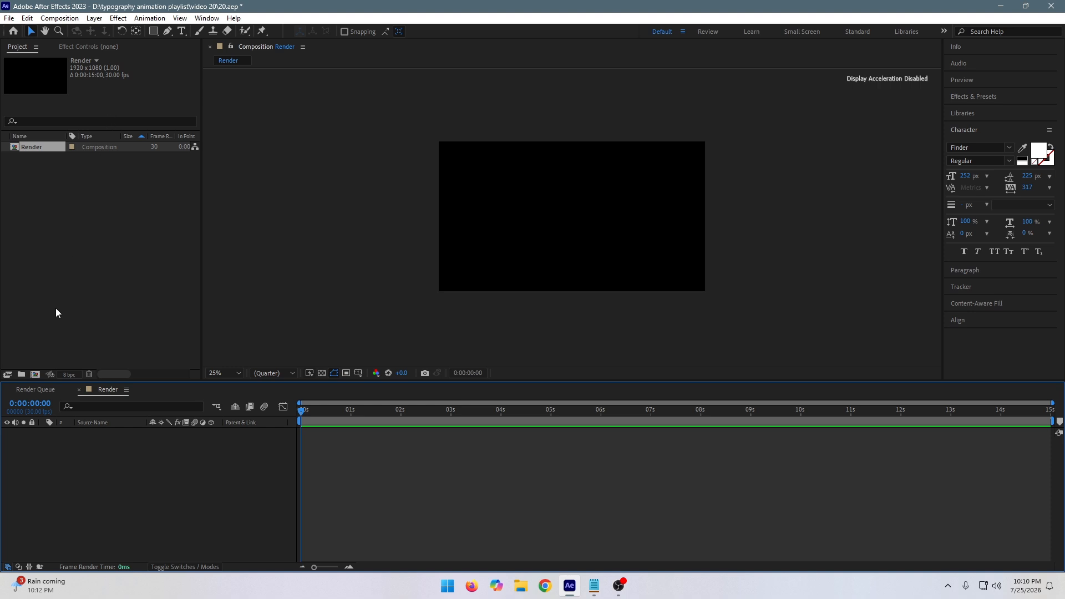
Create a second composition named Text with the same 1920 × 1080 px, 30 fps, 15-second settings.
left_click(35, 375)
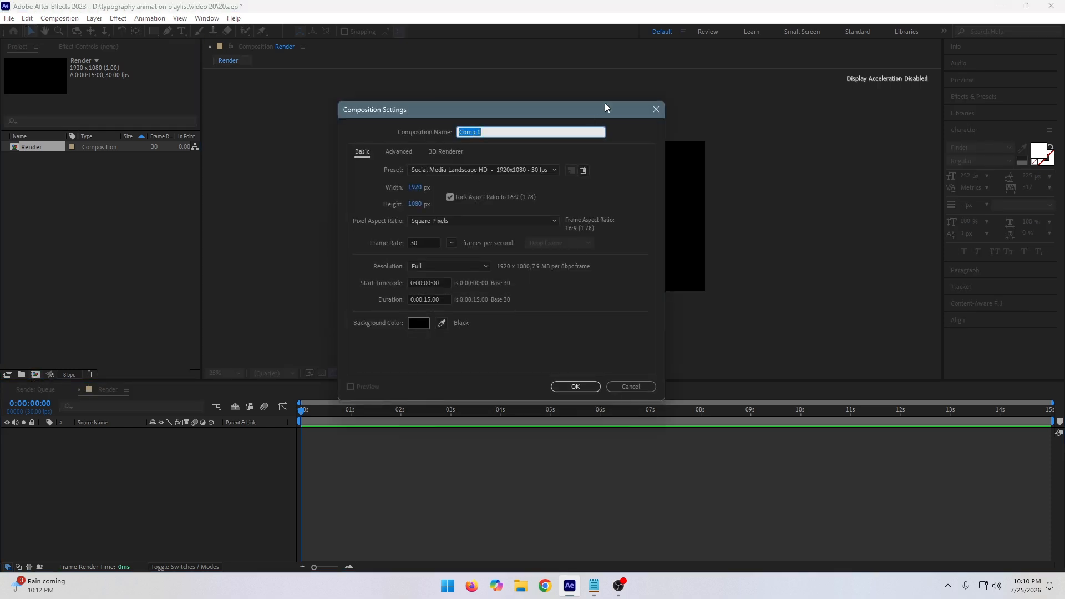
type("Text")
left_click(573, 386)
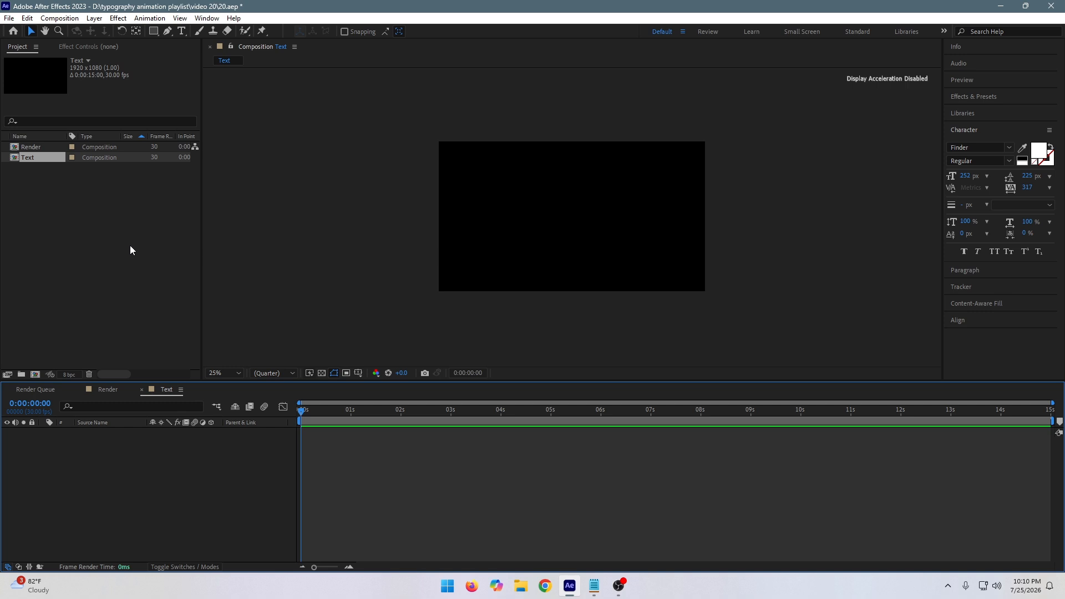
Add a text layer to the Text composition and paste in the two-line phrase "nobody cares until / you win" copied from Notepad.
left_click(182, 31)
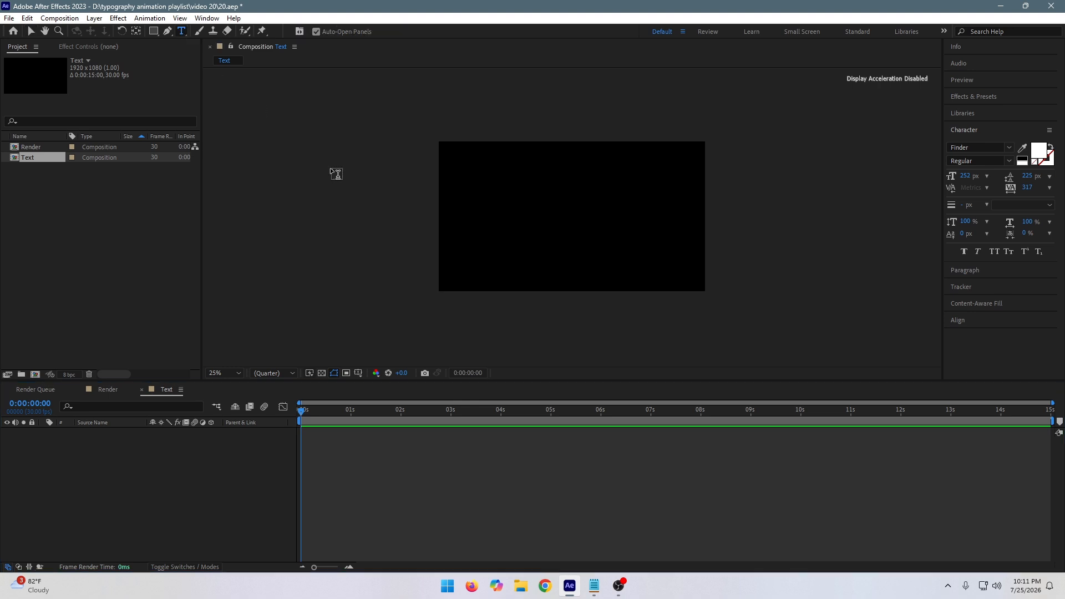
left_click(495, 220)
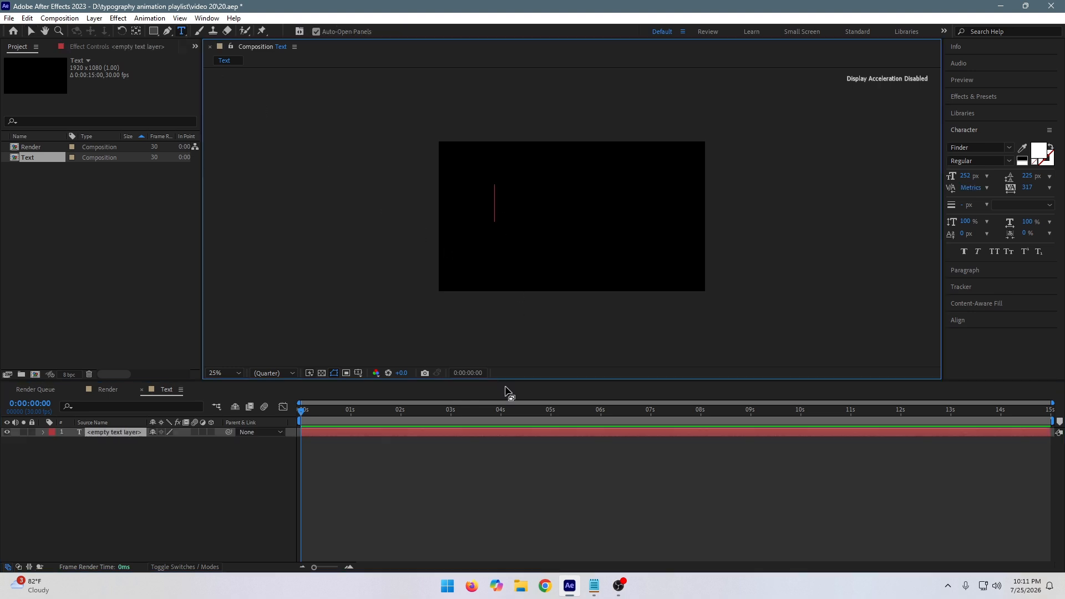
mouse_move(594, 586)
left_click(576, 527)
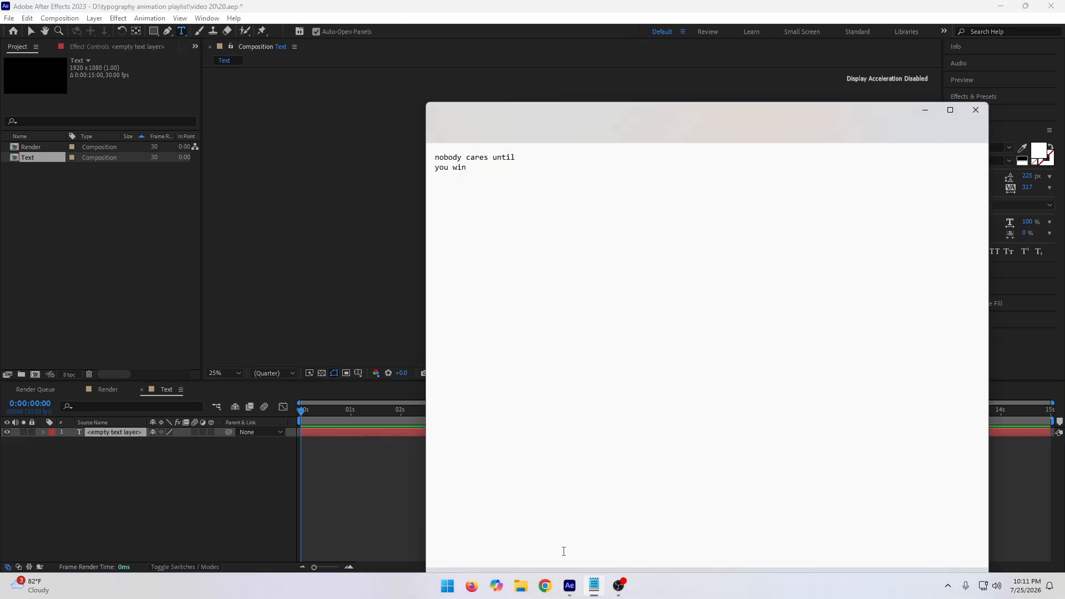
left_click_drag(511, 238, 398, 135)
key("ctrl+c")
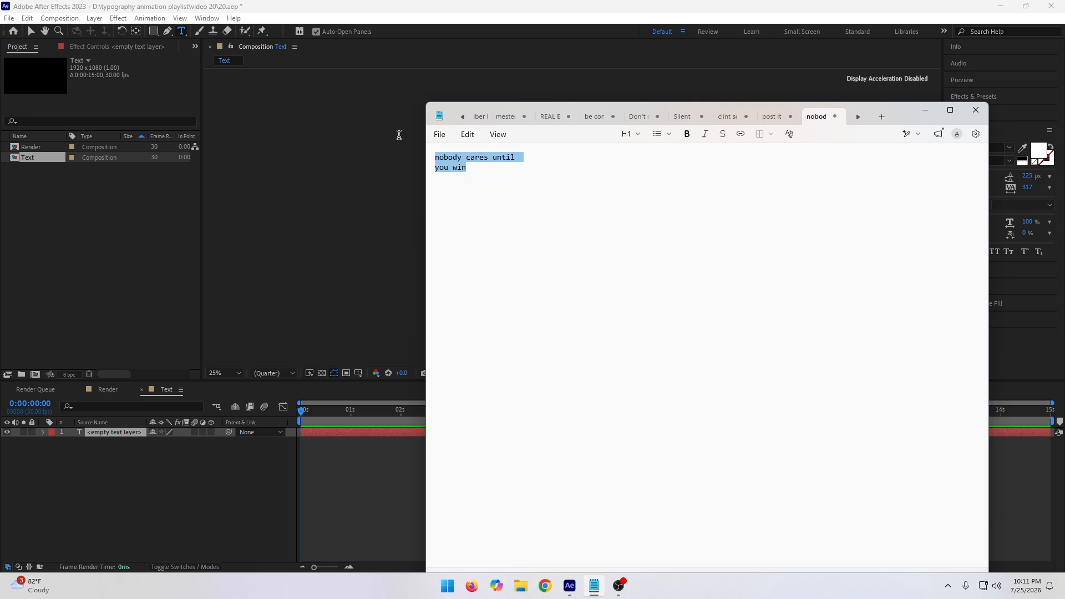
left_click(924, 110)
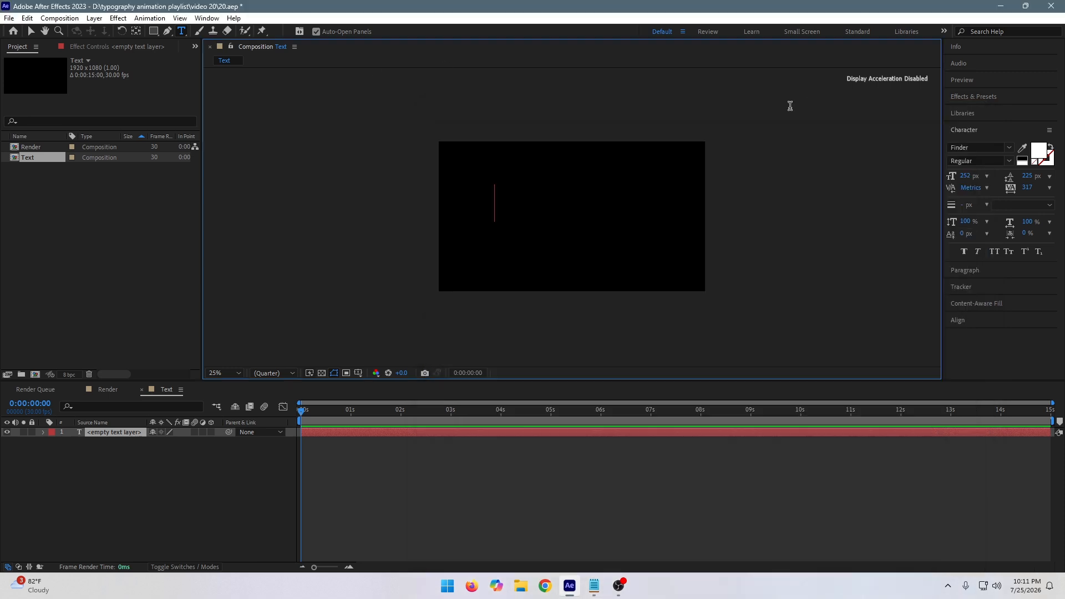
key("ctrl+v")
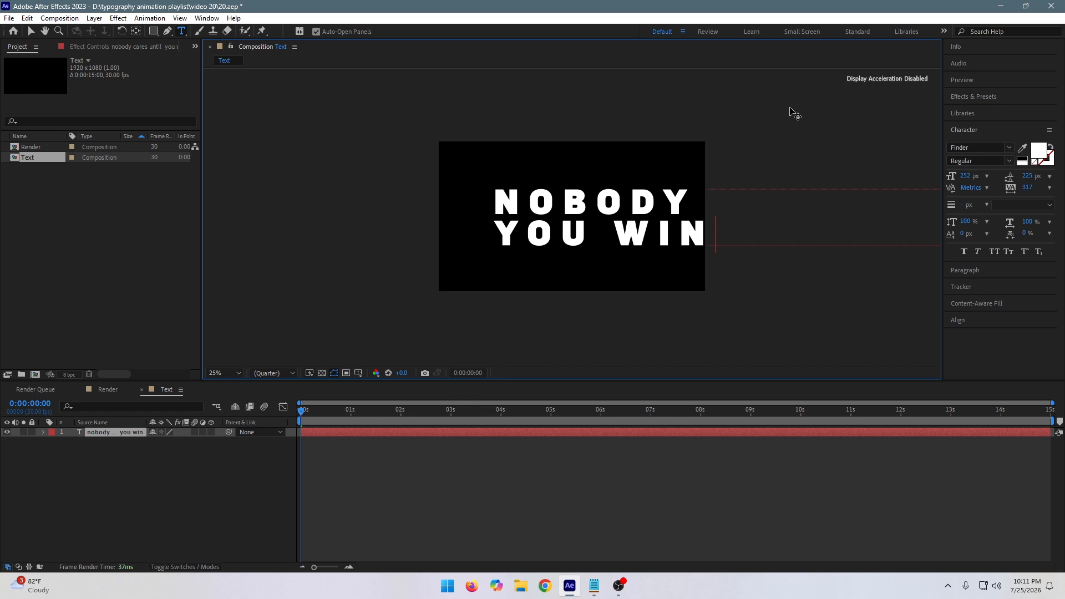
Center the text layer horizontally and vertically in the composition and save the project.
left_click(968, 319)
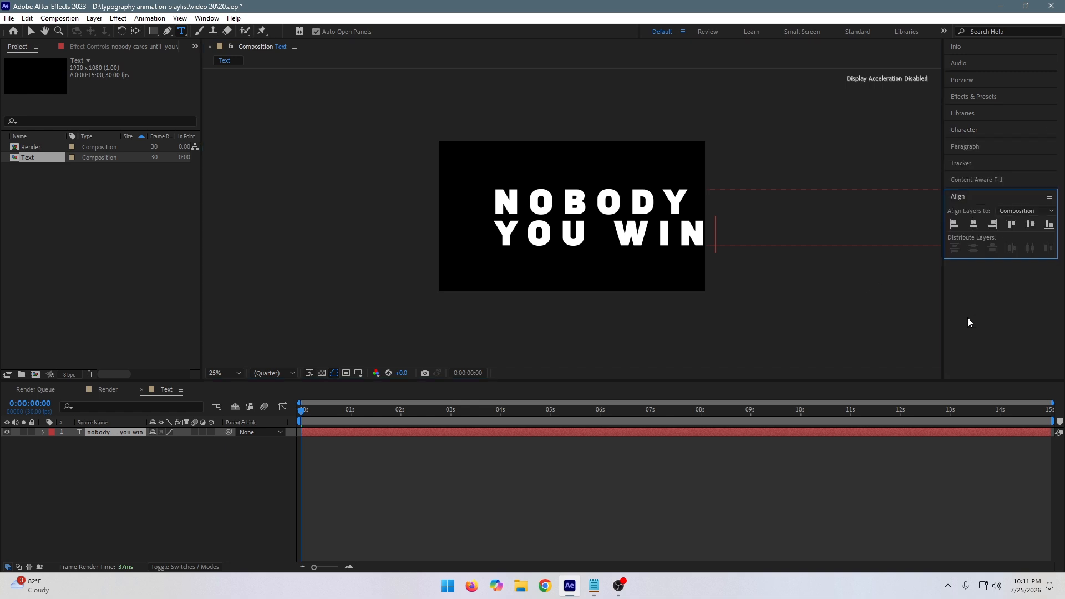
left_click(979, 223)
left_click(1023, 223)
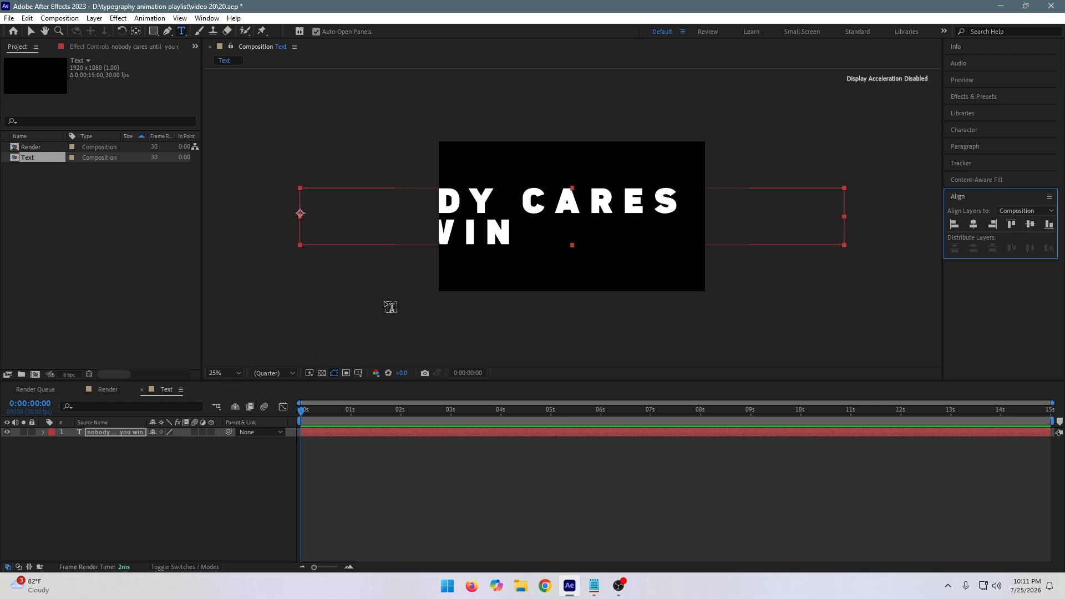
left_click(509, 224)
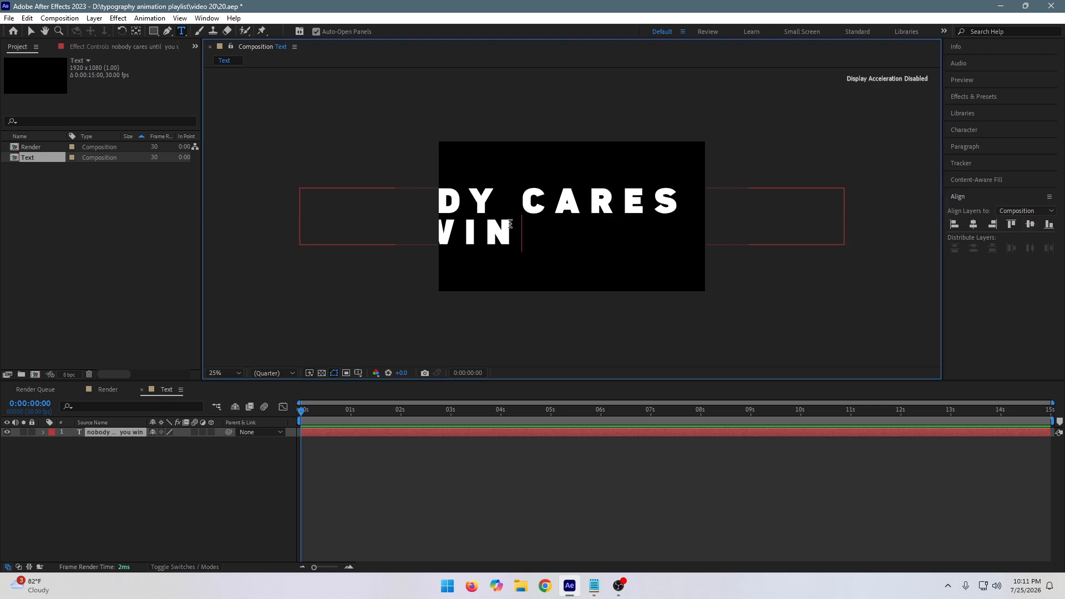
key("ctrl+s")
Set the whole phrase to a 135 px font size with tracking 0.
left_click(510, 224)
key("ctrl+a")
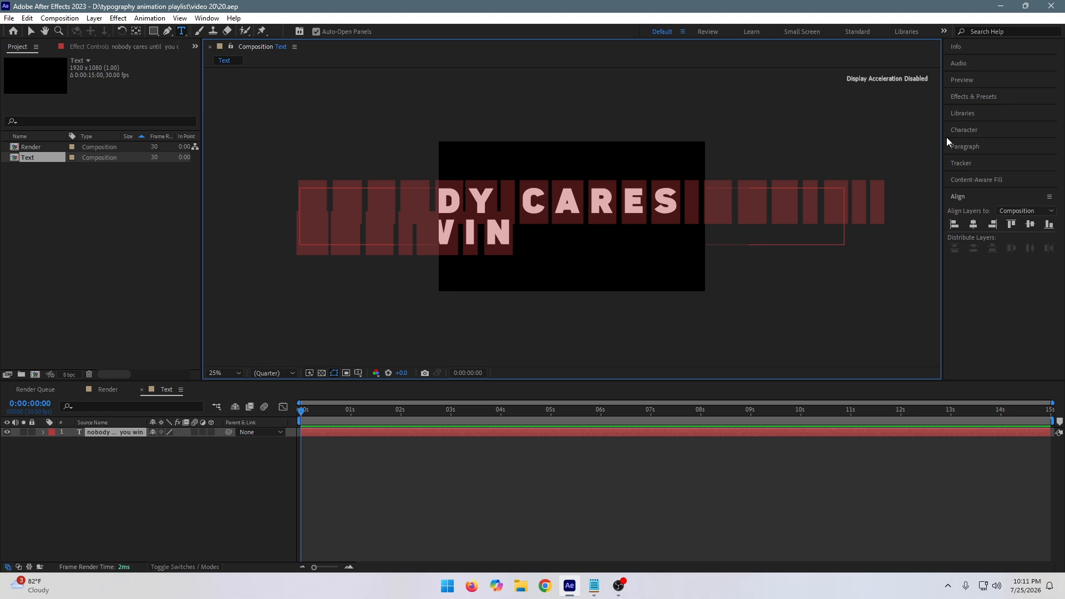
left_click(963, 129)
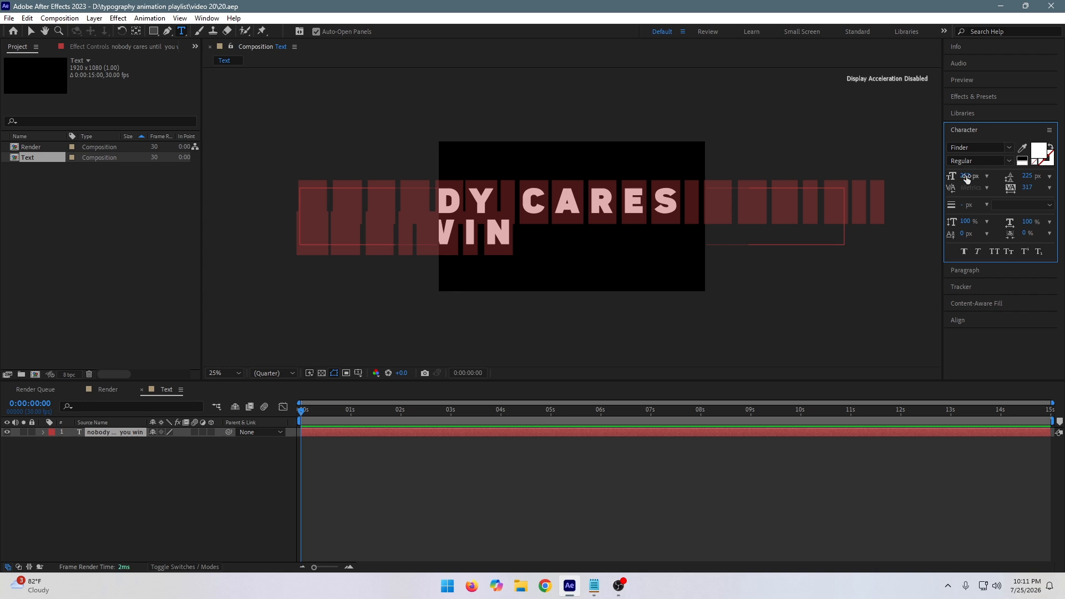
left_click_drag(952, 177, 906, 182)
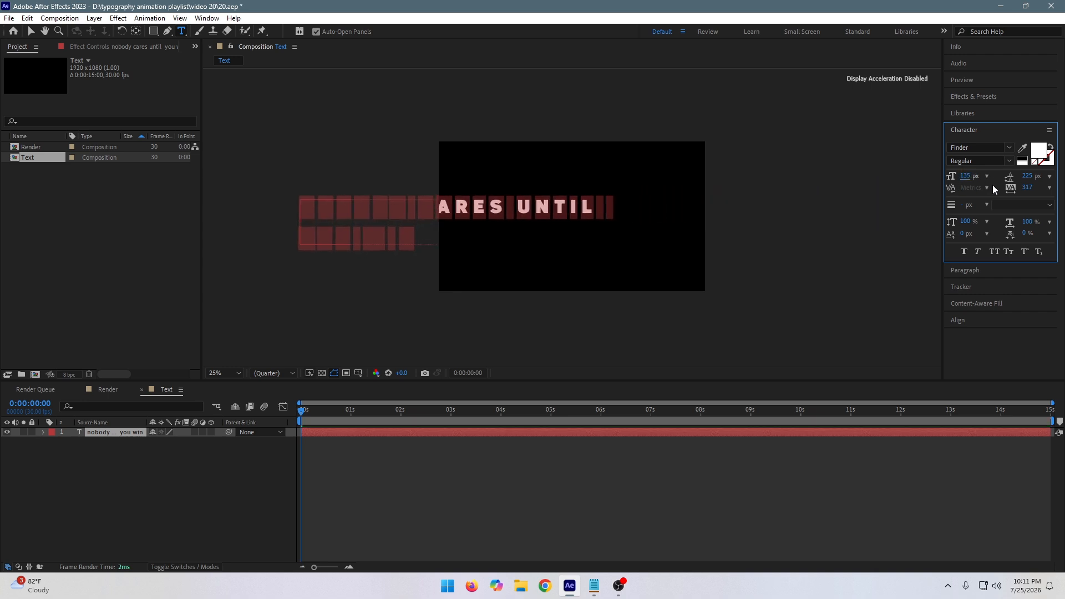
left_click(1024, 188)
type("0")
key("Return")
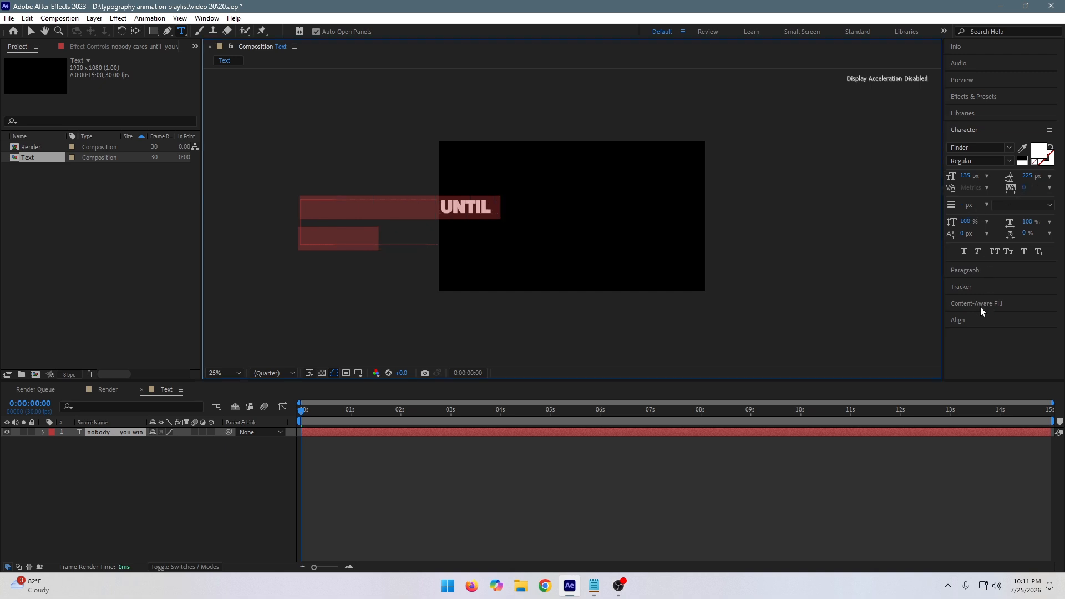
Recenter the resized text layer horizontally and vertically in the composition.
left_click(964, 321)
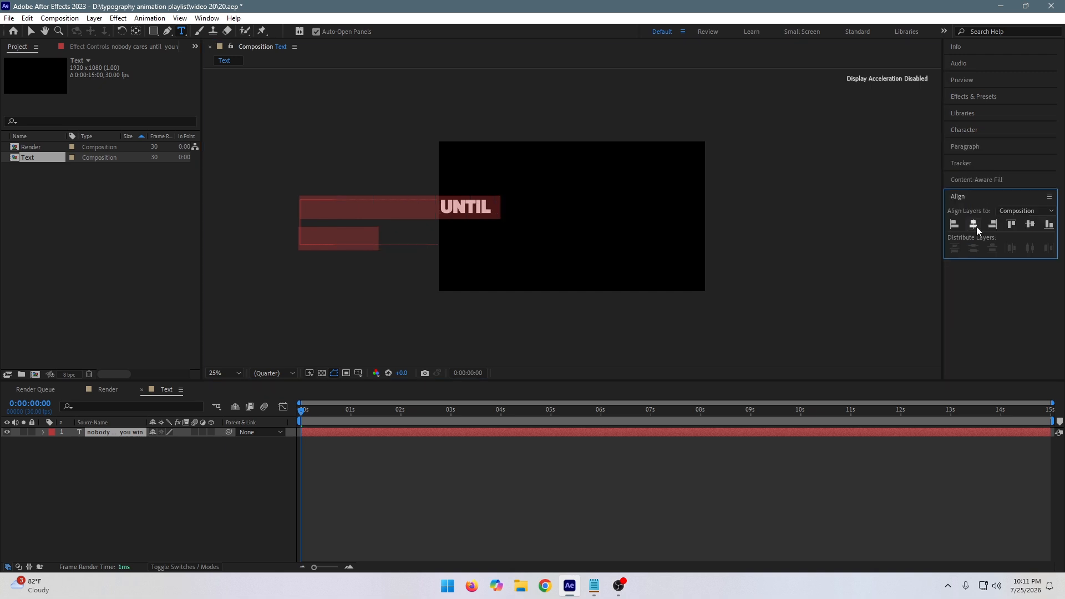
left_click(974, 224)
left_click(1030, 224)
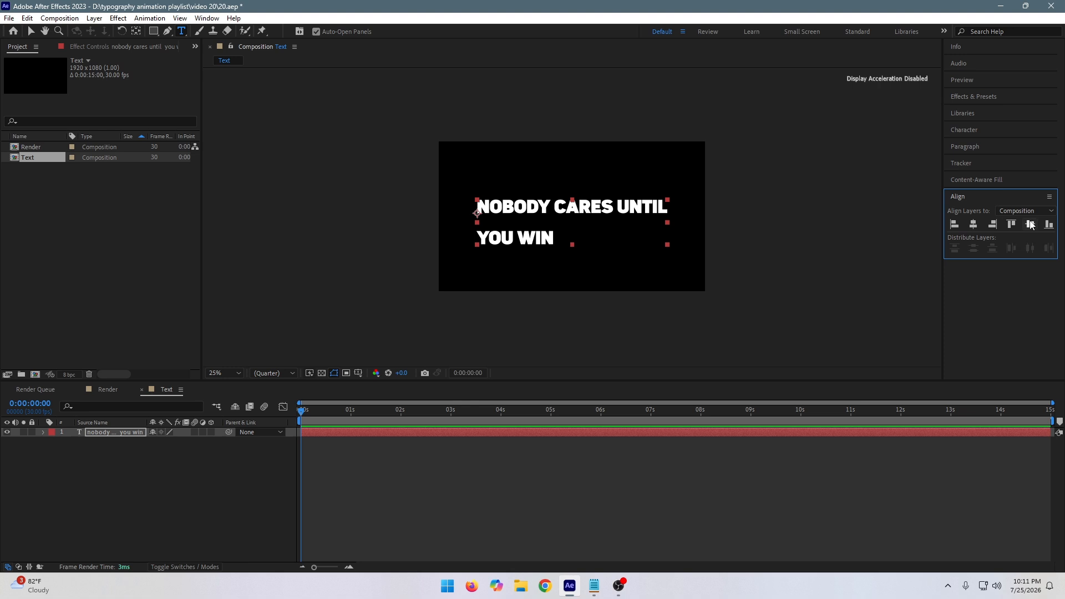
Set the leading of both text lines to 132 px.
left_click(500, 234)
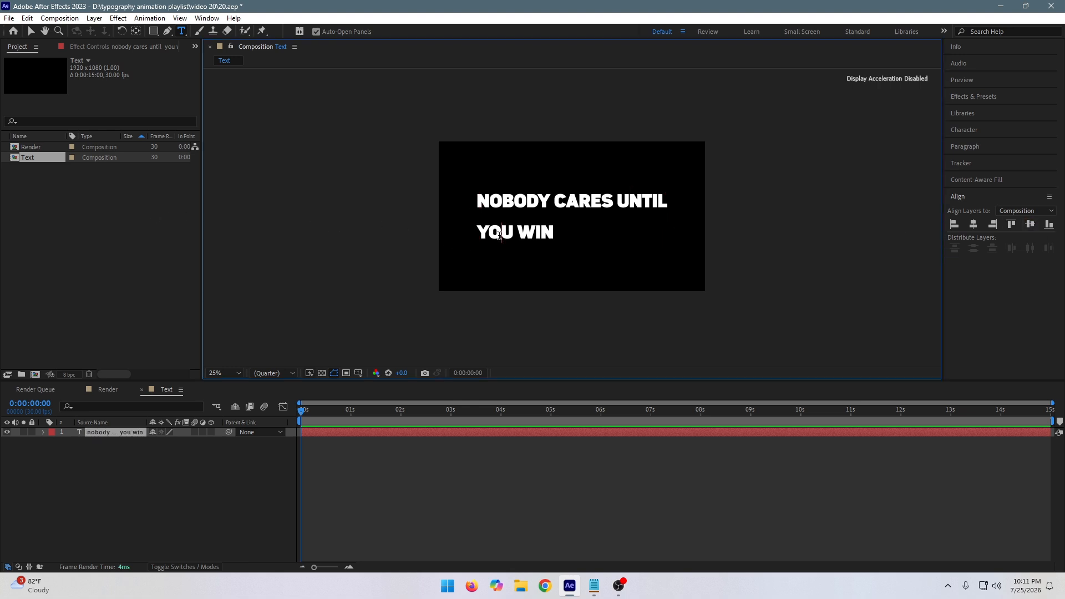
key("ctrl+a")
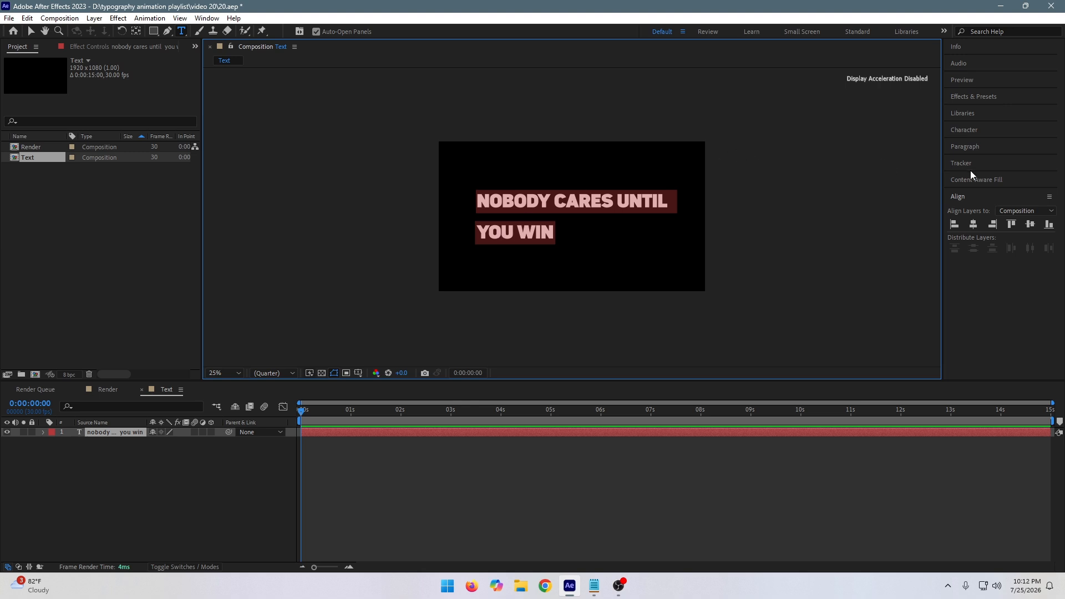
left_click(973, 131)
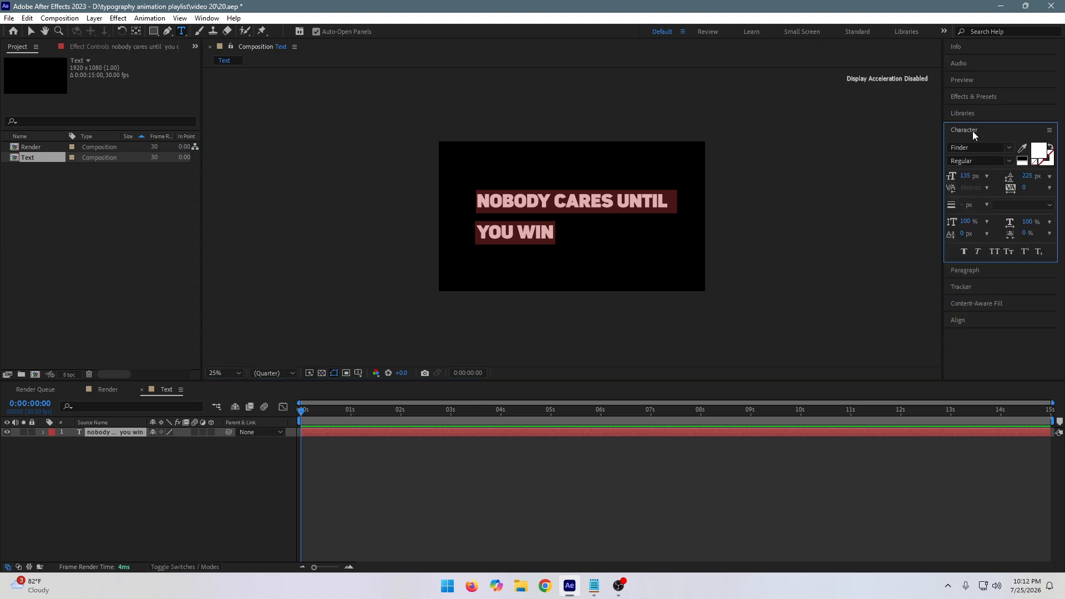
left_click_drag(1027, 175, 991, 181)
Set the font size of "YOU WIN" to 251 px and of "NOBODY CARES UNTIL" to 121 px.
left_click(535, 222)
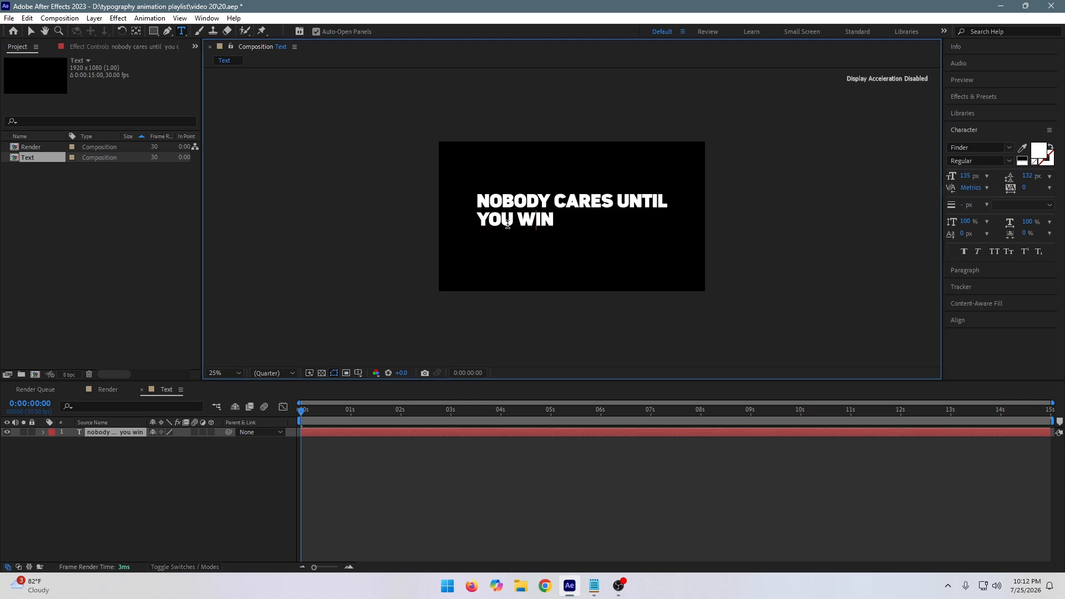
left_click_drag(477, 221, 564, 224)
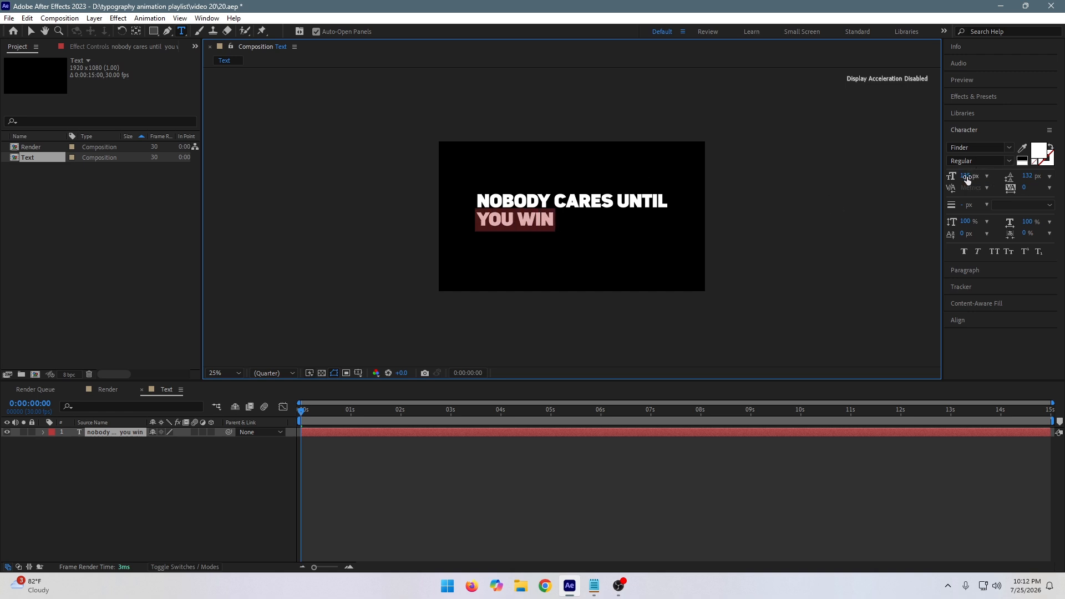
left_click_drag(964, 176, 1024, 167)
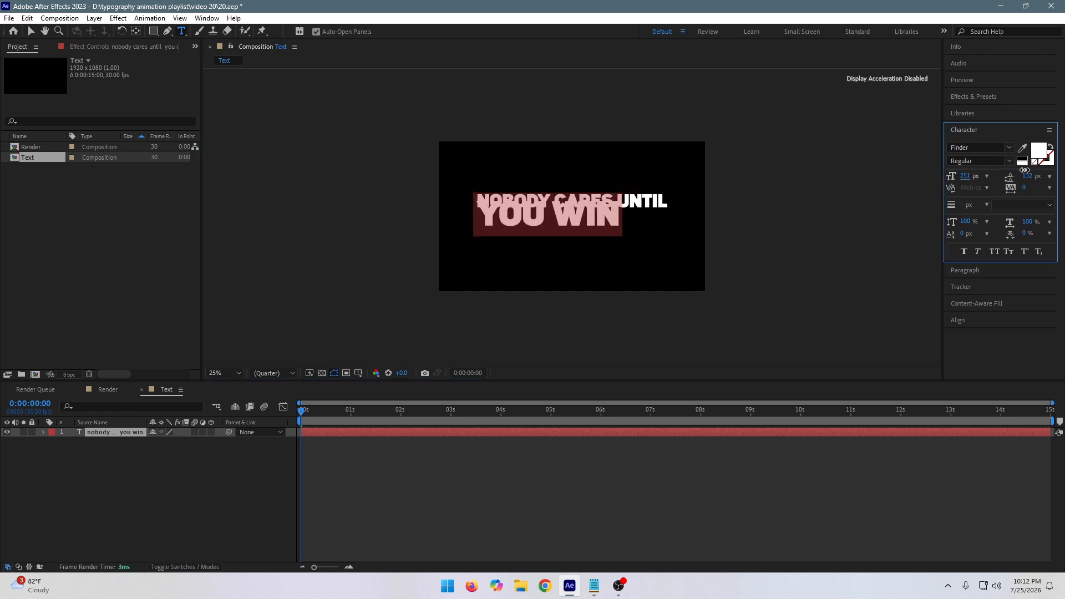
double_click(643, 201)
left_click_drag(485, 203, 671, 187)
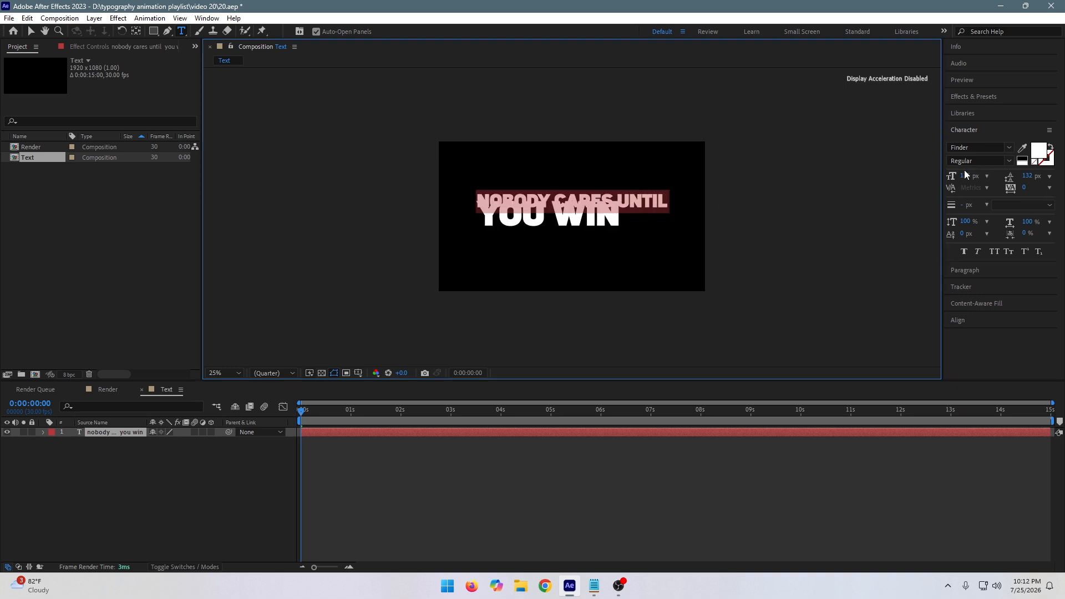
left_click_drag(965, 175, 956, 176)
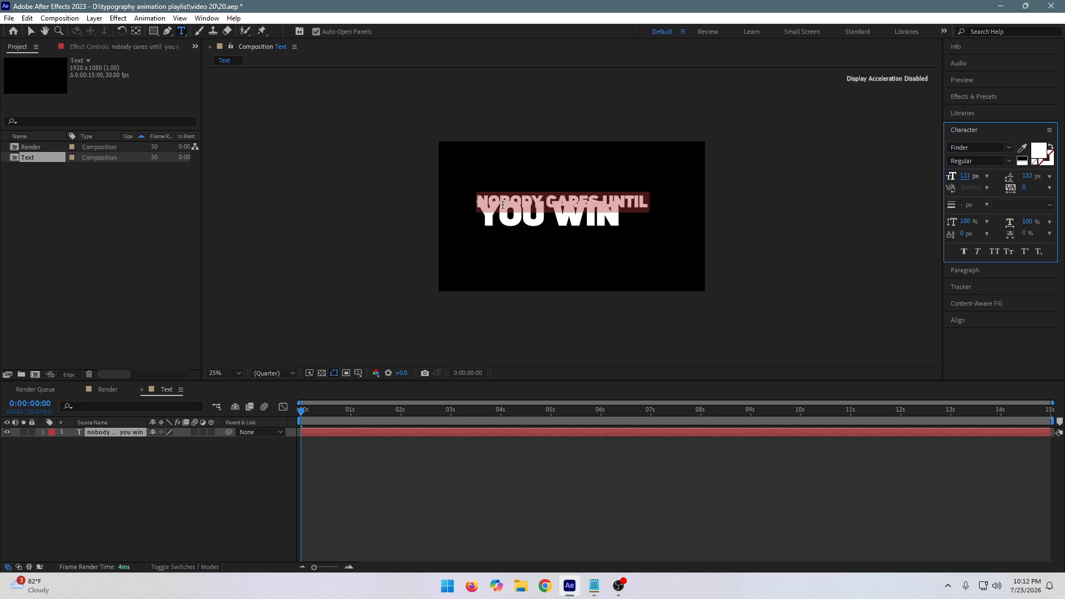
Set the leading of both lines to 213 px and enlarge "YOU WIN" to a 301 px font size.
left_click_drag(470, 196, 625, 236)
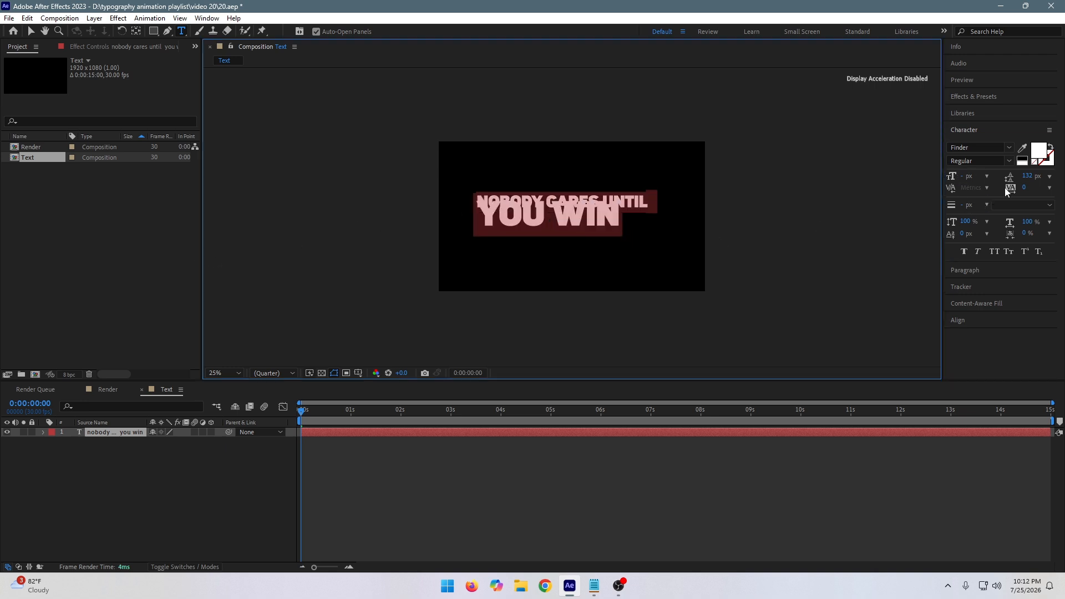
mouse_move(1026, 177)
left_mouse_down()
mouse_move(1039, 186)
mouse_move(1030, 176)
mouse_move(1042, 178)
left_mouse_up()
left_click(537, 218)
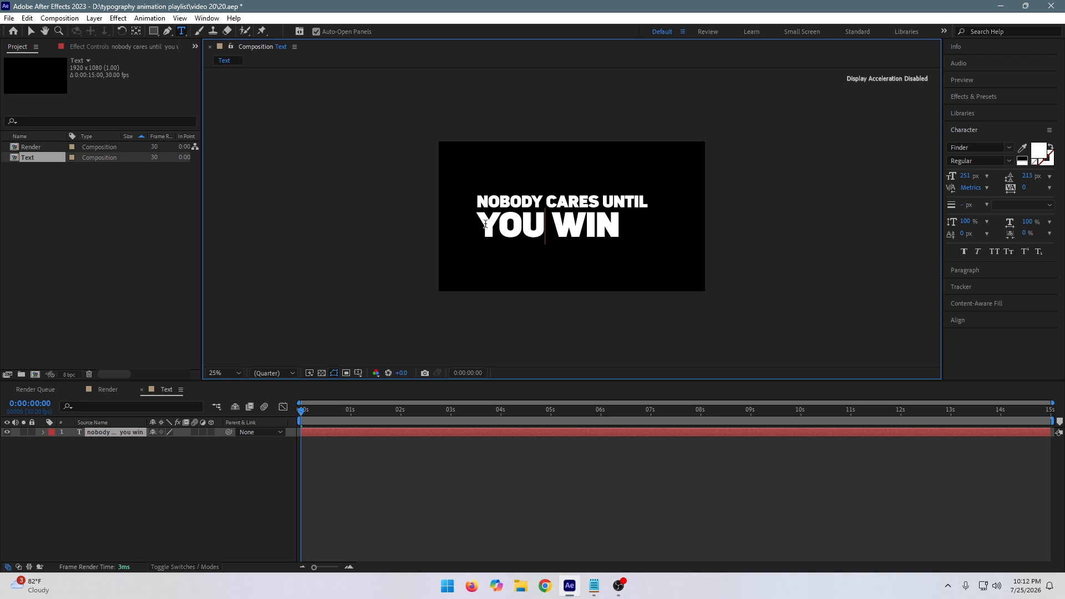
left_click_drag(485, 223, 629, 226)
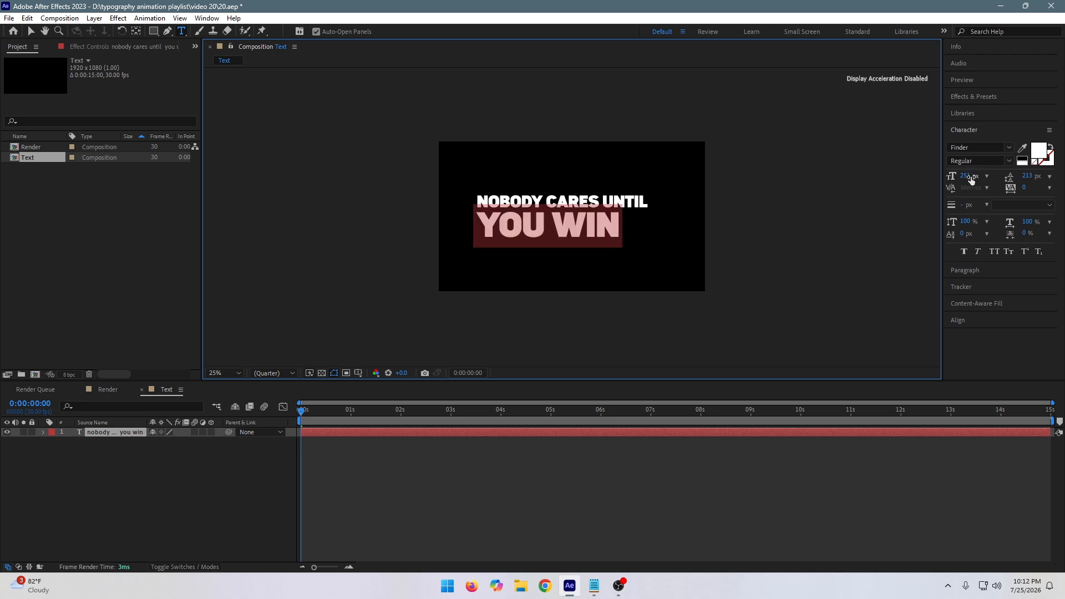
left_click_drag(970, 179, 996, 173)
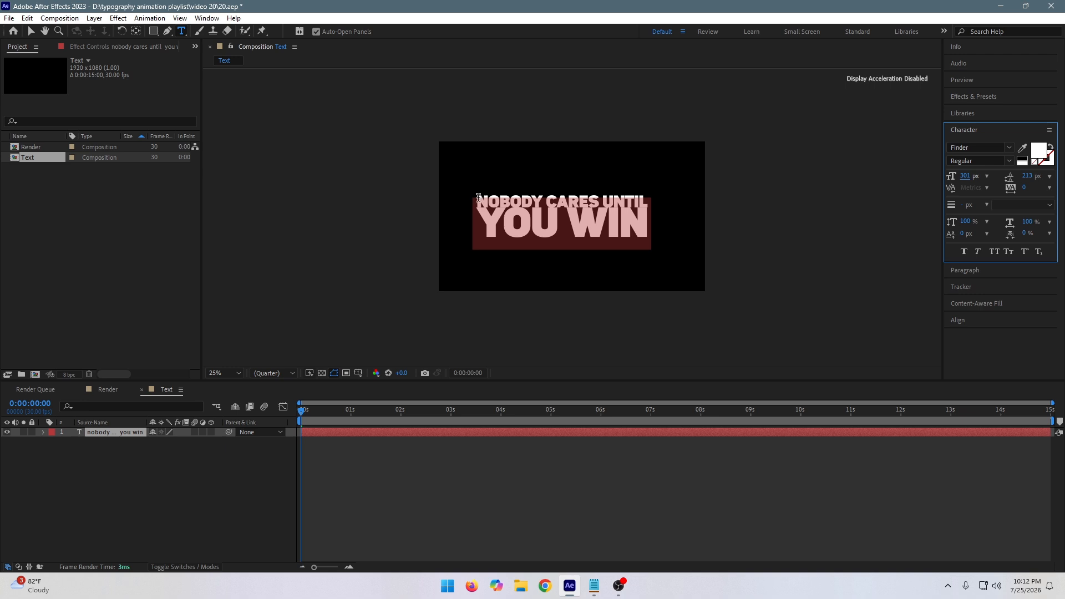
Set the leading of both text lines to 246 px and recenter the text layer horizontally and vertically in the composition.
left_click_drag(478, 197, 662, 220)
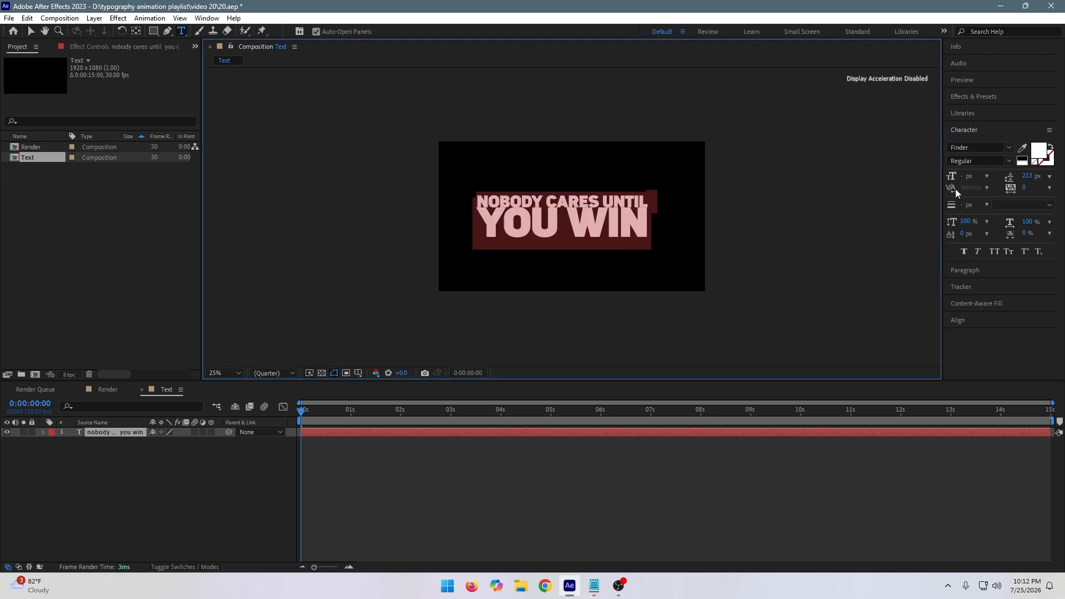
left_click_drag(1034, 175, 1039, 173)
left_click(575, 231)
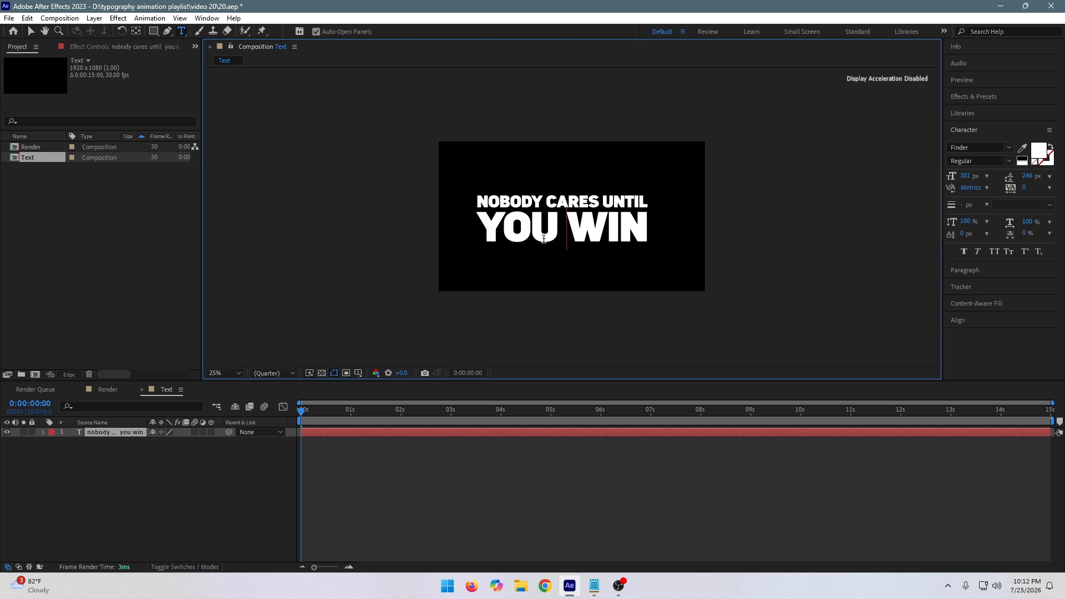
left_click(959, 320)
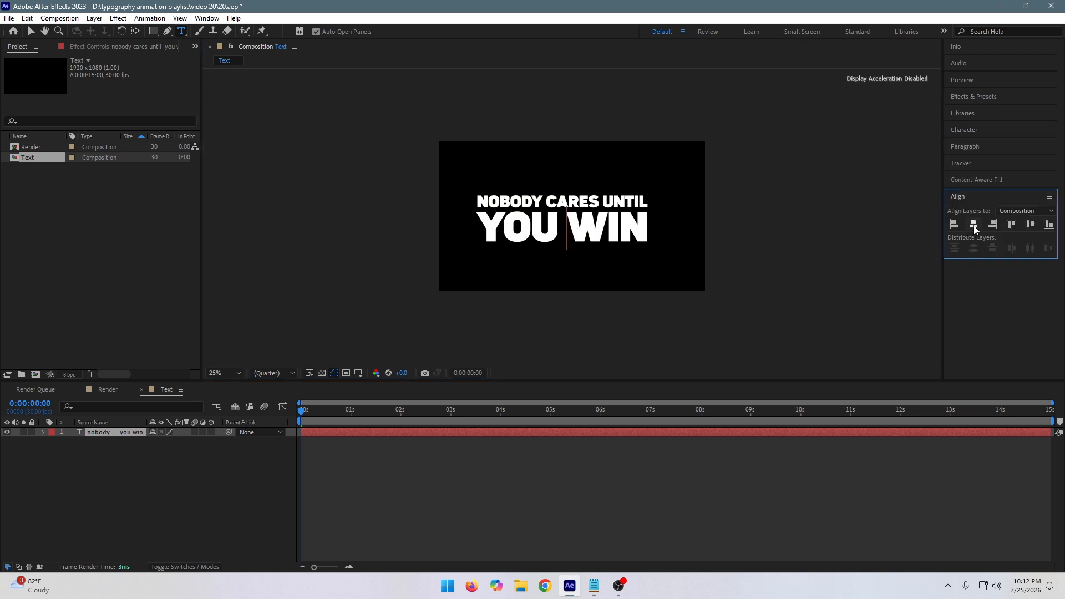
left_click(974, 225)
left_click(1029, 225)
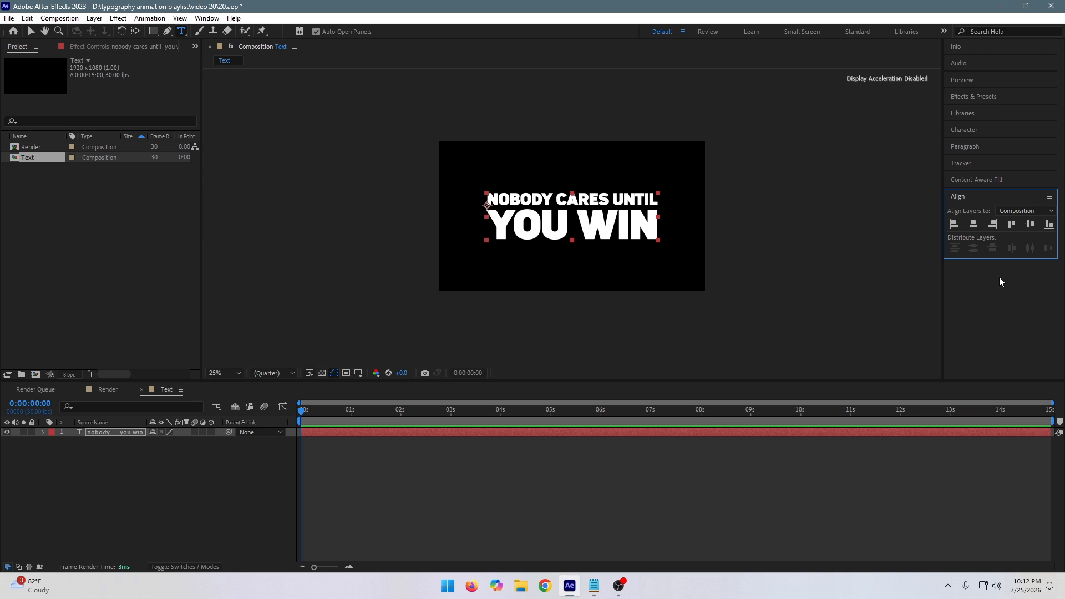
Draw a region of interest closely around the two text lines.
left_click(352, 375)
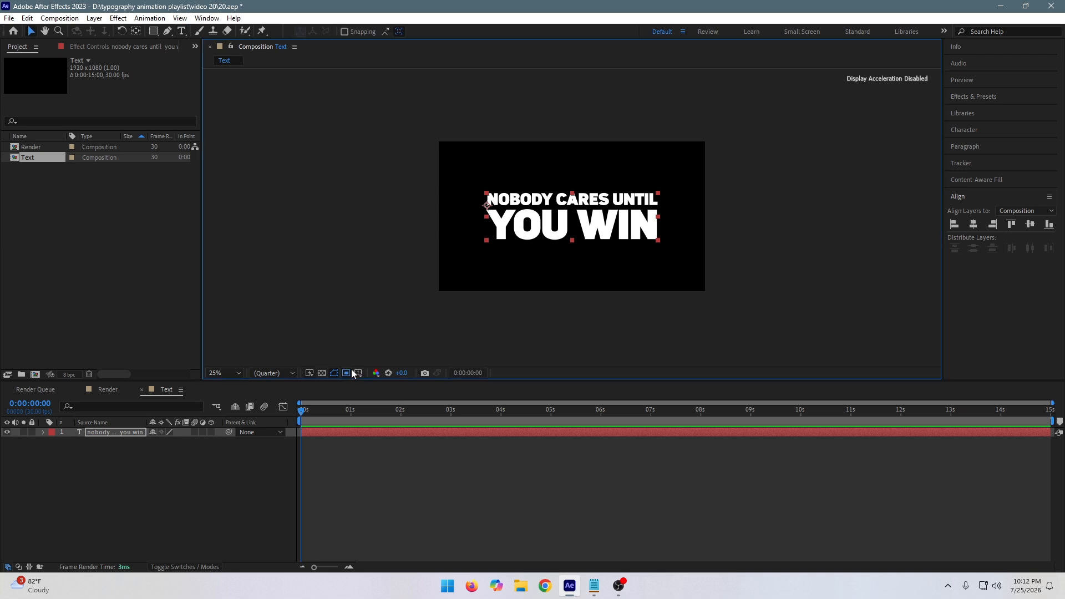
key("period")
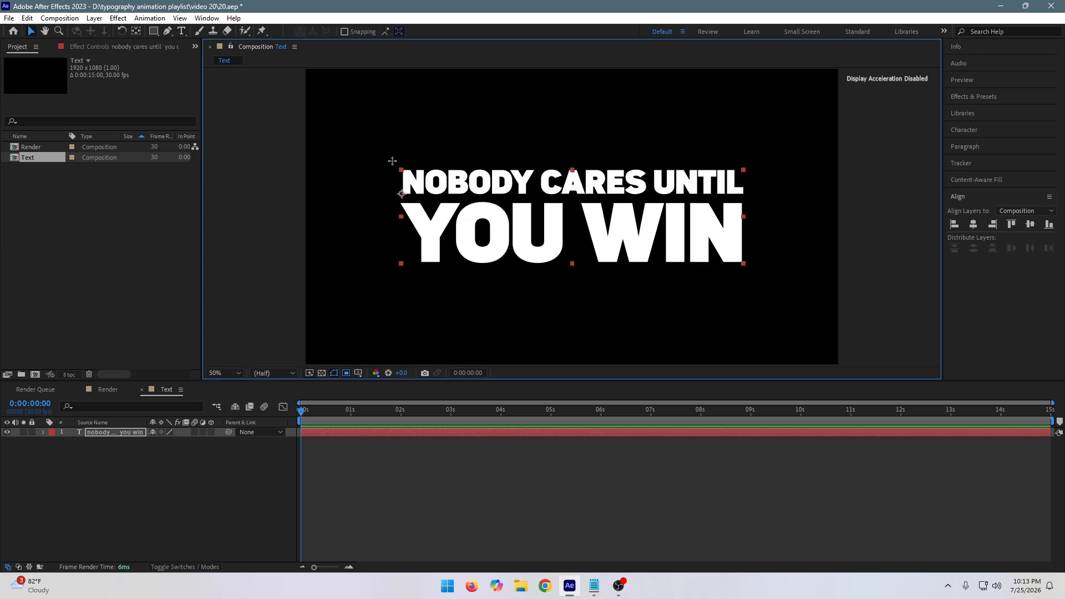
left_click_drag(389, 164, 756, 273)
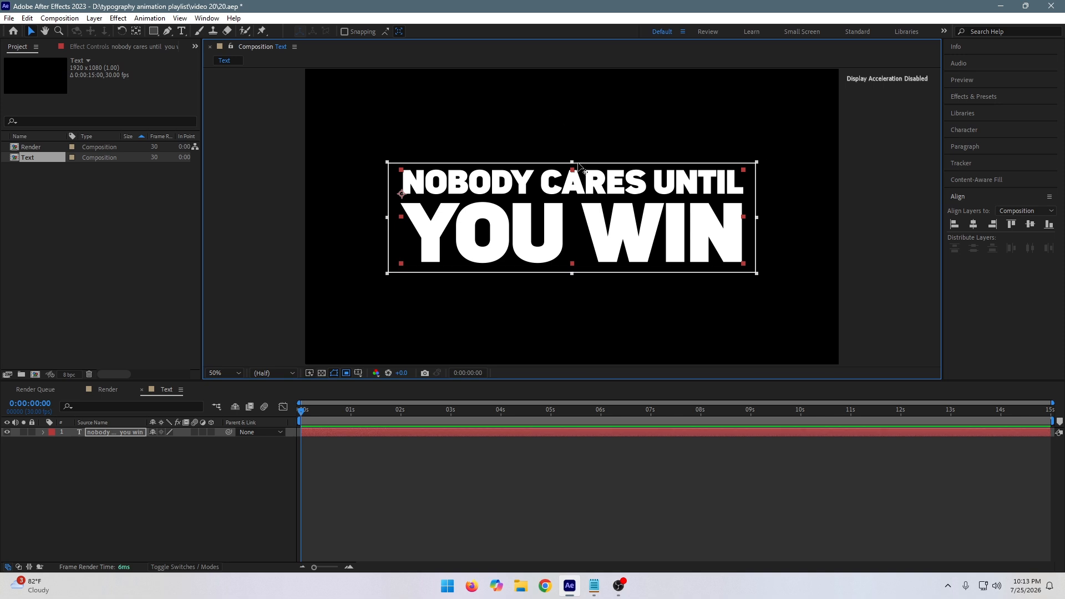
Adjust the edges of the region of interest to leave an even margin around the text, about 1346 x 432 px overall.
left_click_drag(576, 166, 570, 163)
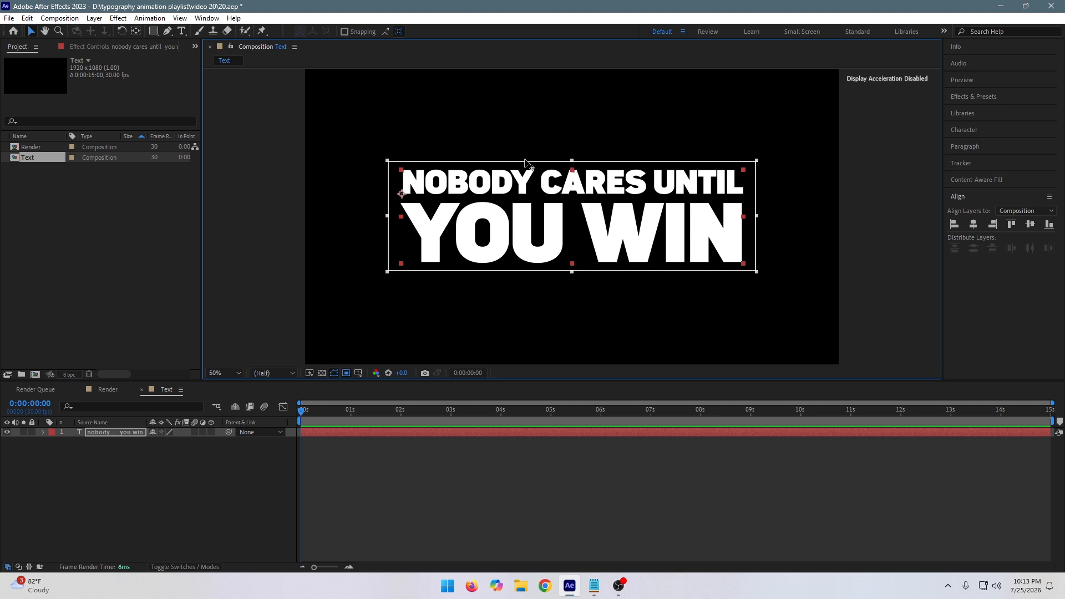
left_click_drag(391, 220, 392, 218)
left_click_drag(573, 162, 573, 155)
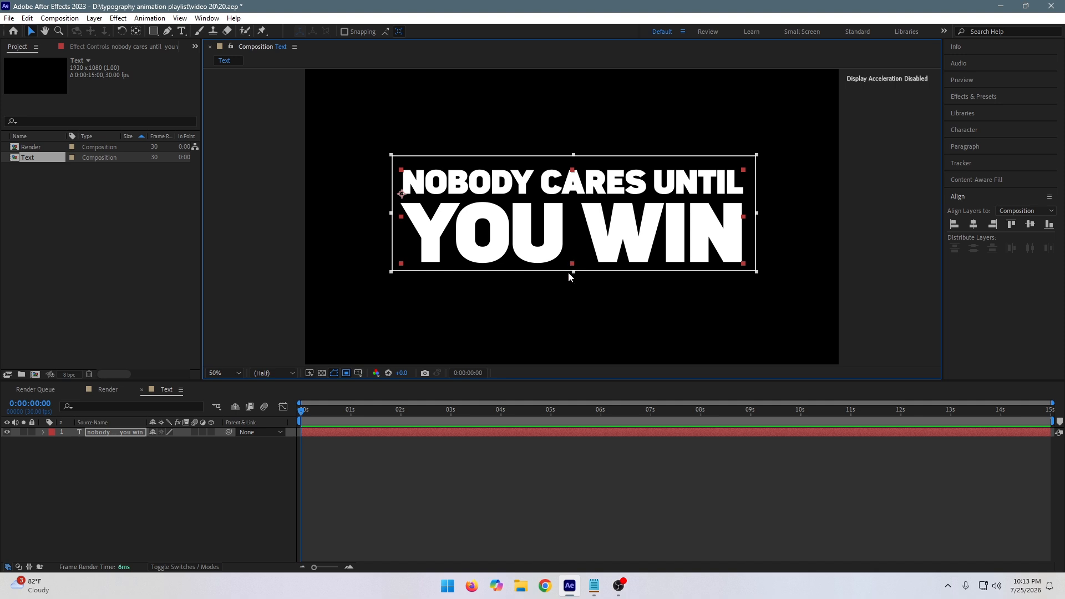
left_click_drag(573, 272, 575, 278)
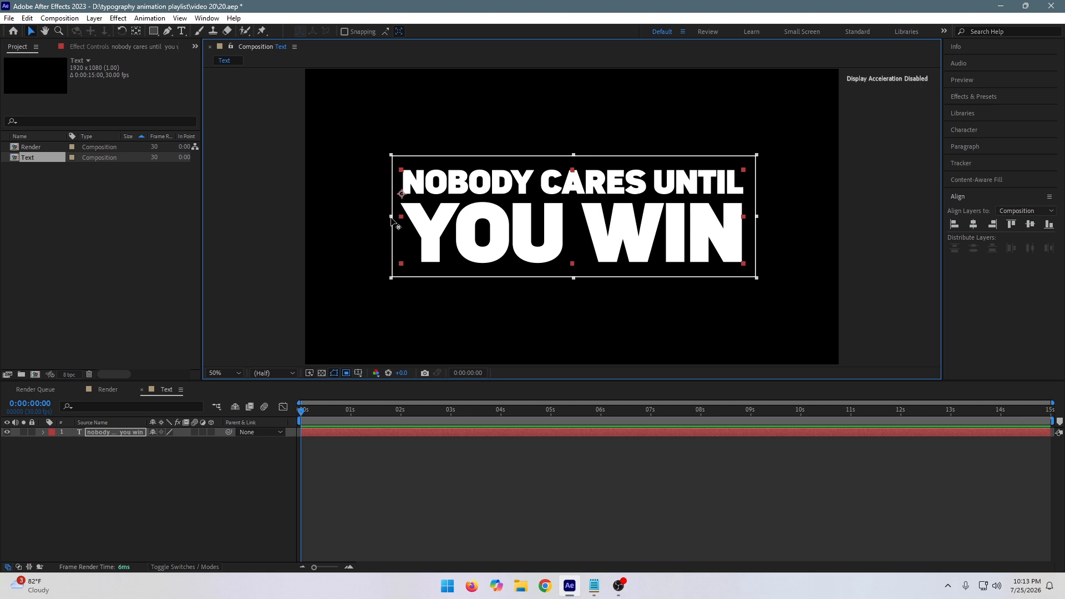
left_click_drag(392, 222, 387, 222)
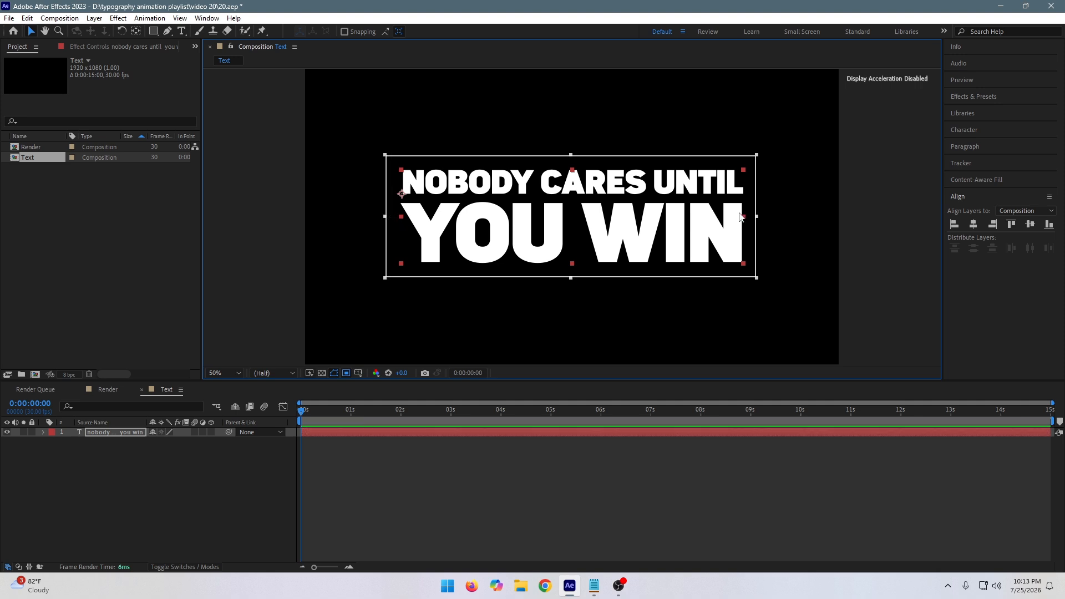
left_click_drag(758, 219, 764, 219)
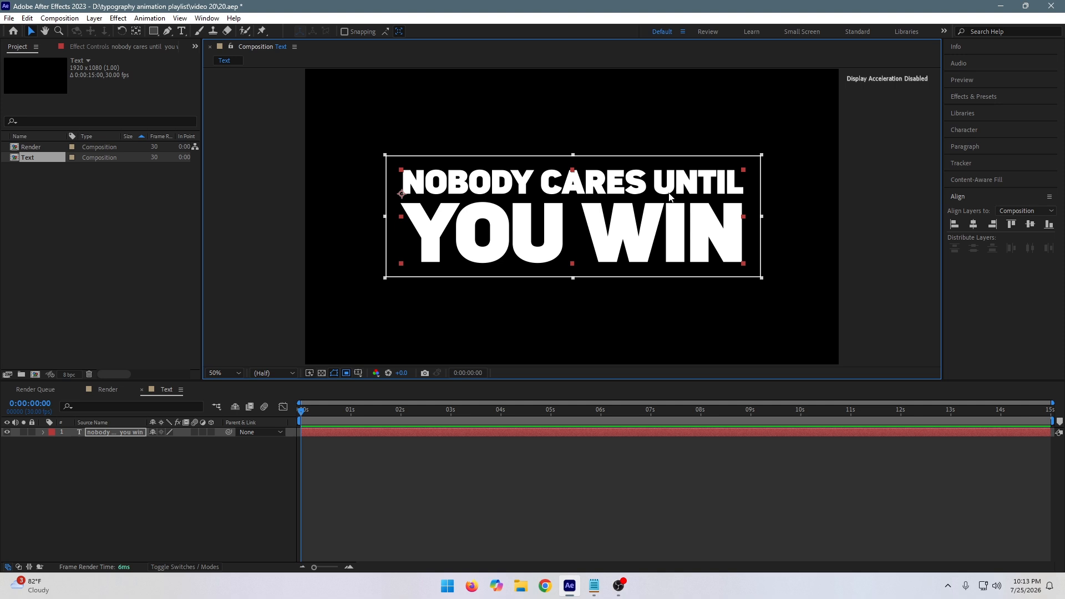
Center the text layer horizontally and crop the composition to the region of interest.
left_click(976, 224)
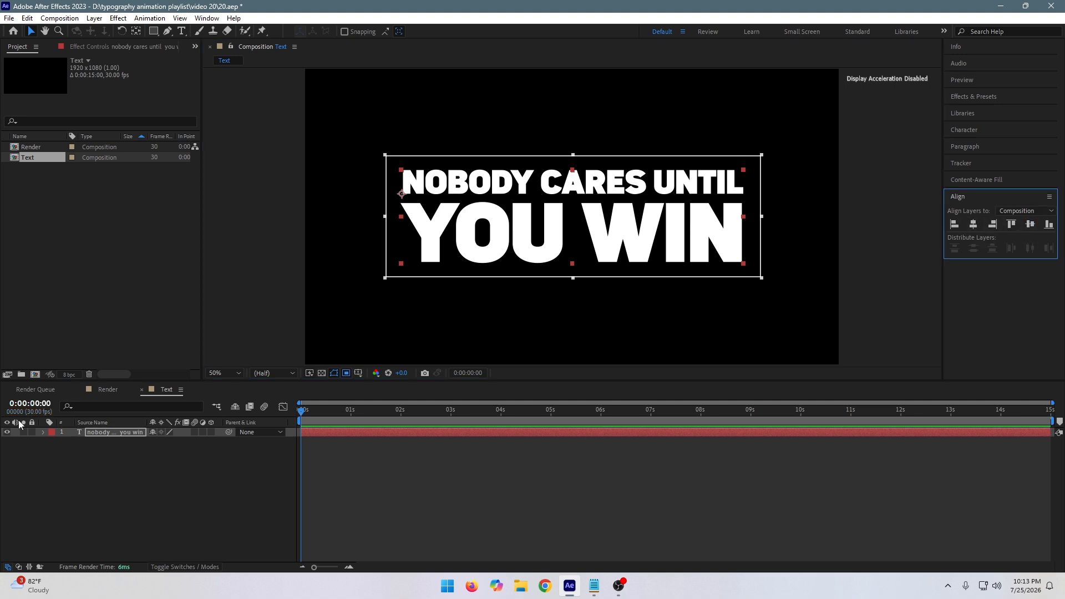
left_click(53, 18)
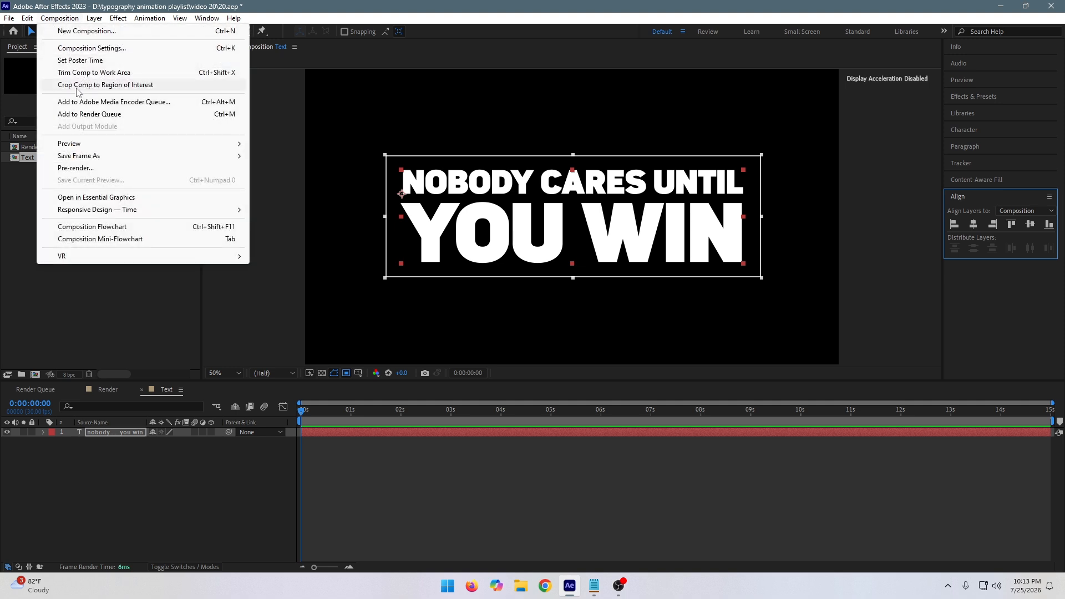
left_click(133, 86)
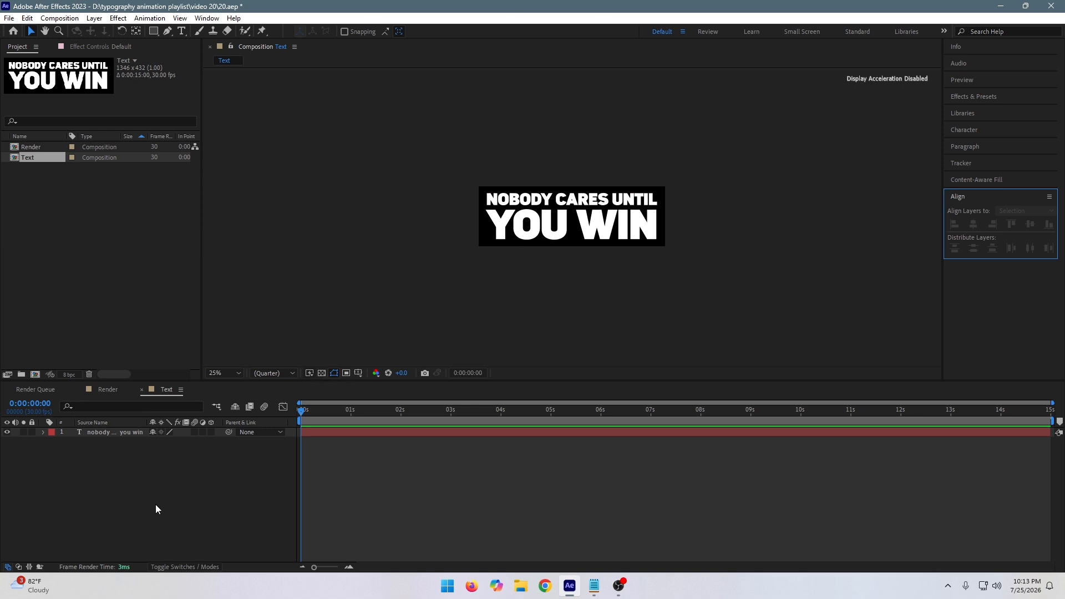
Create a 1346 x 432 px black solid named "bg" and place it beneath the text layer.
left_click(118, 503)
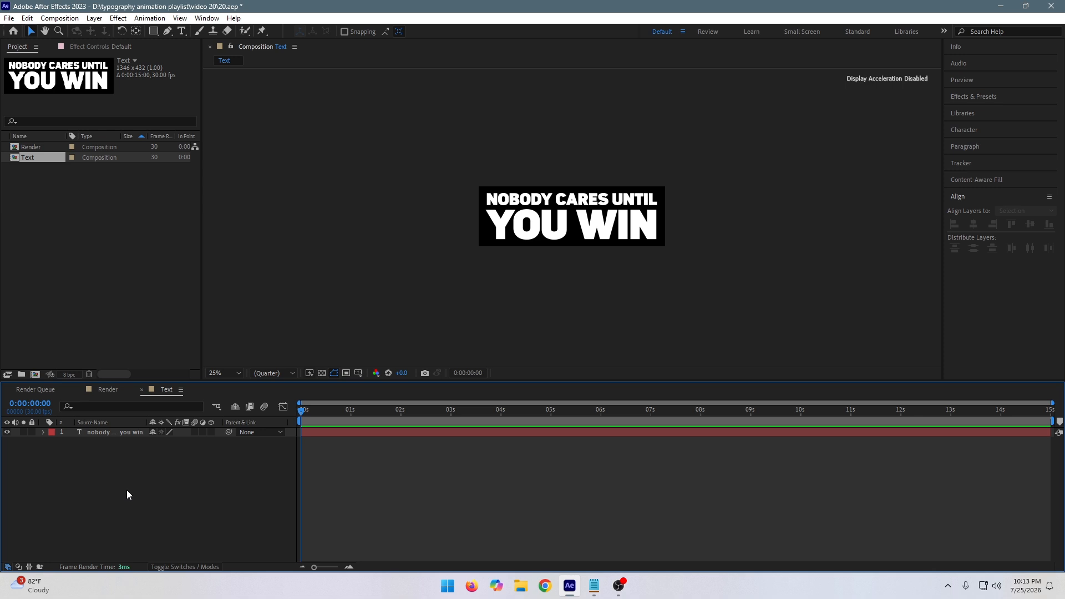
key("ctrl+y")
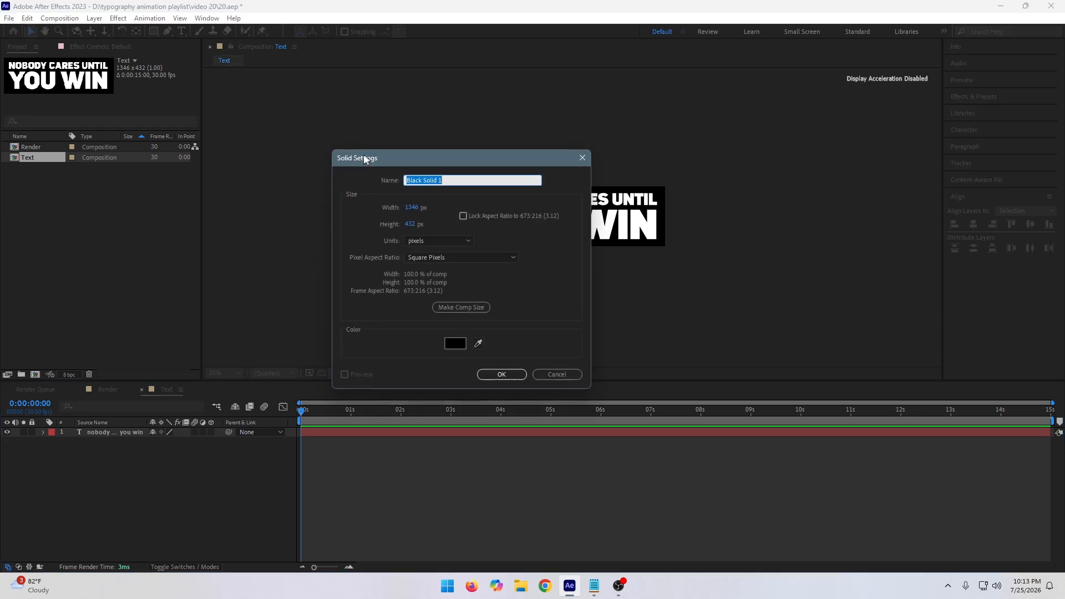
left_click_drag(370, 158, 254, 138)
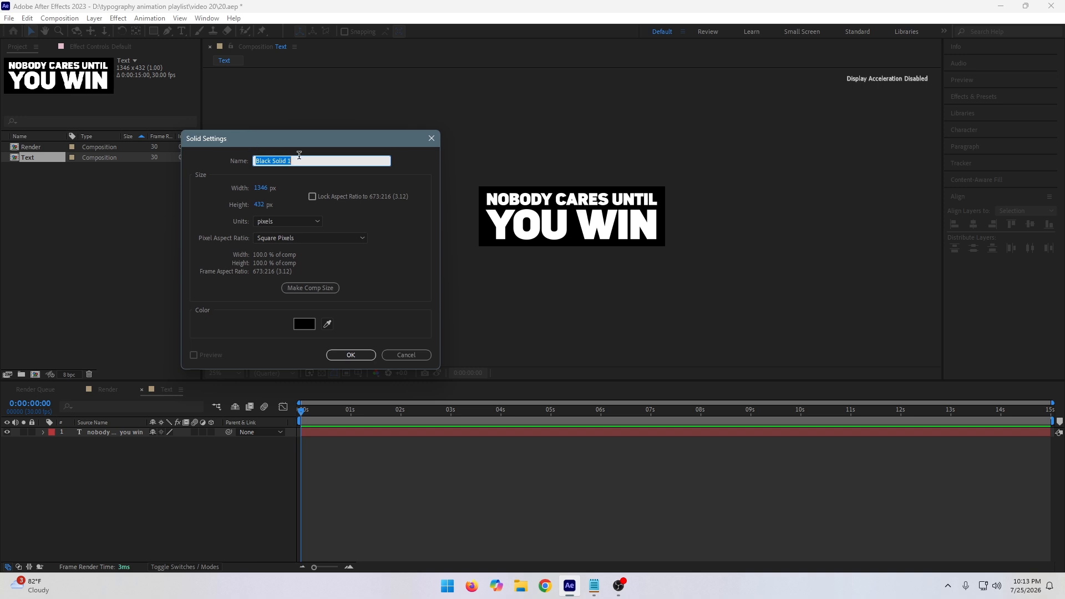
type("bg")
key("Return")
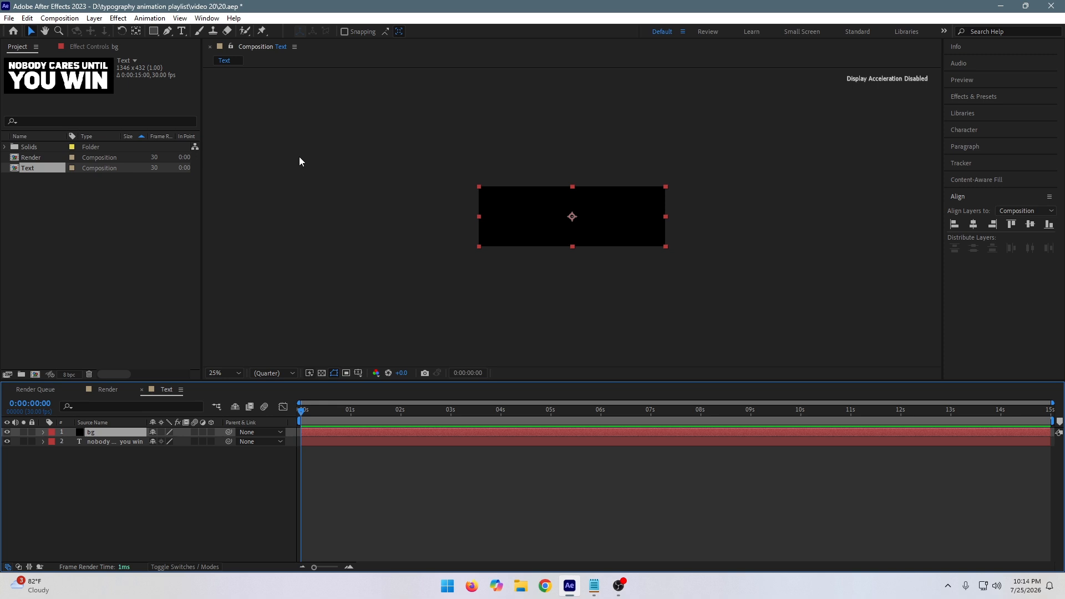
left_click_drag(125, 449, 126, 459)
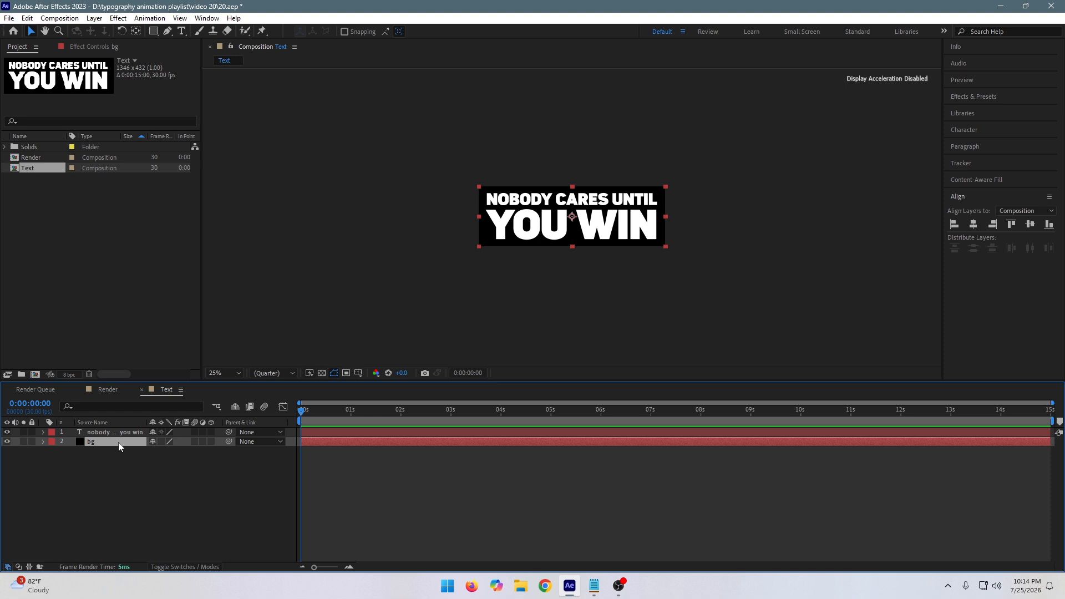
Find the Gradient Ramp effect and apply it to the bg solid.
key("ctrl+space")
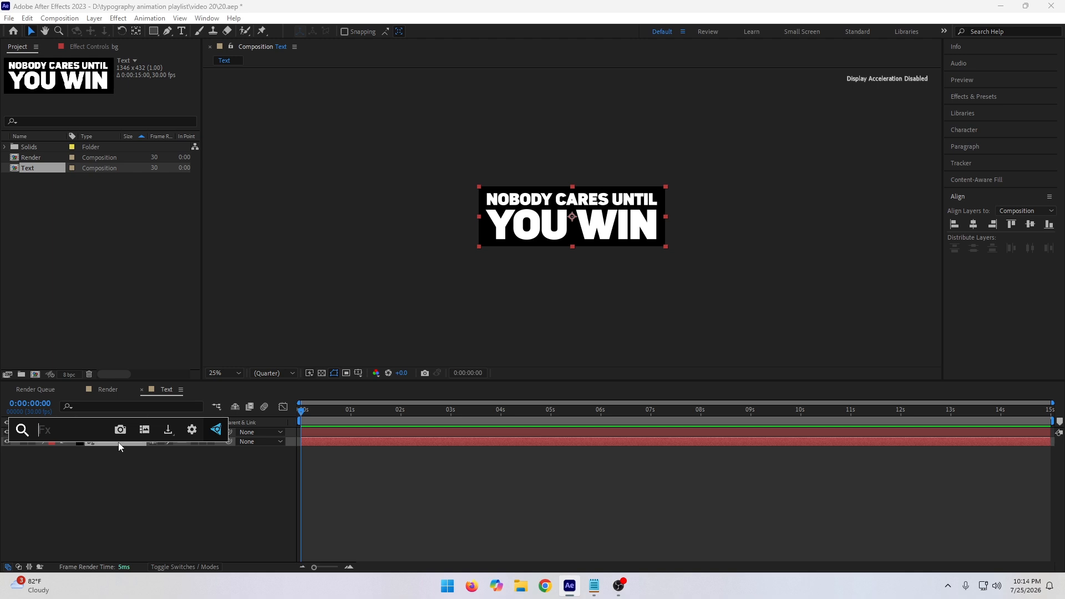
type("gr")
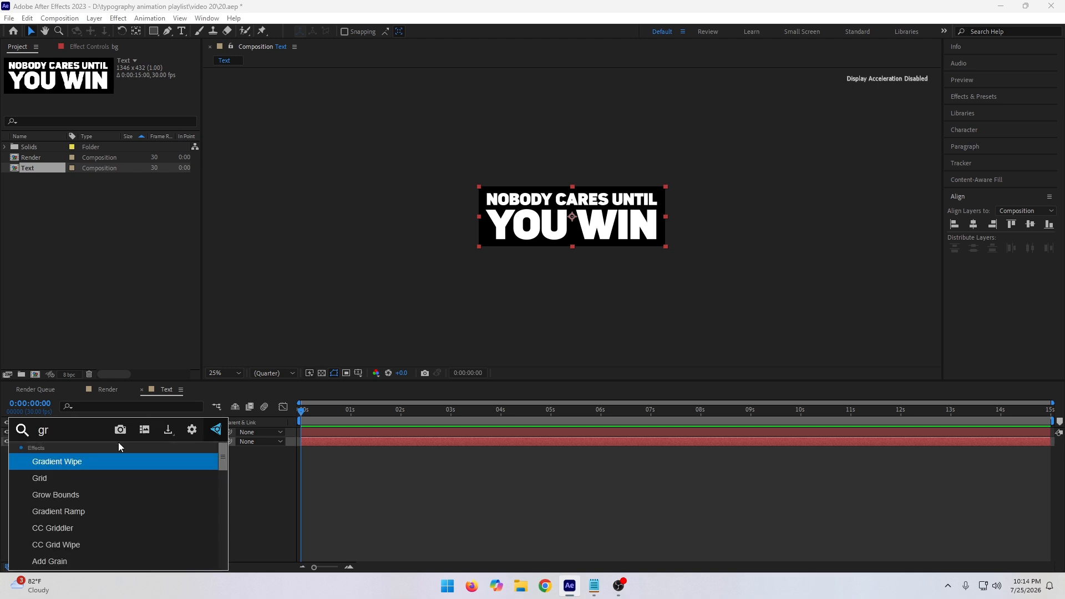
key("Down")
key("Up")
key("Down")
key("Down")
key("Down")
key("Return")
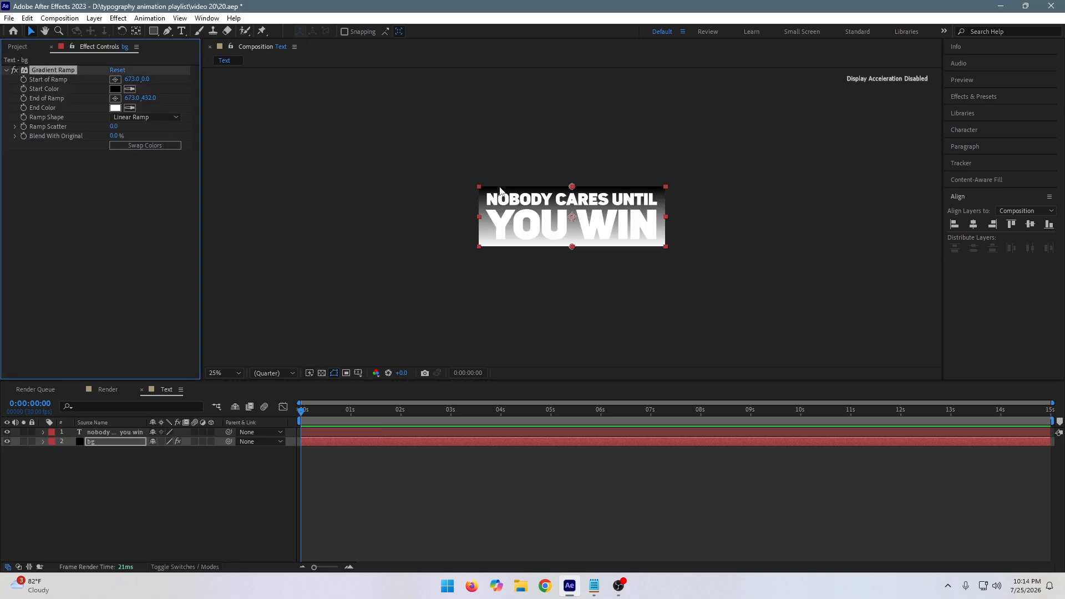
Set the ramp's end point to 673, 774 and its Start Color to dark teal #025D6B.
key("period")
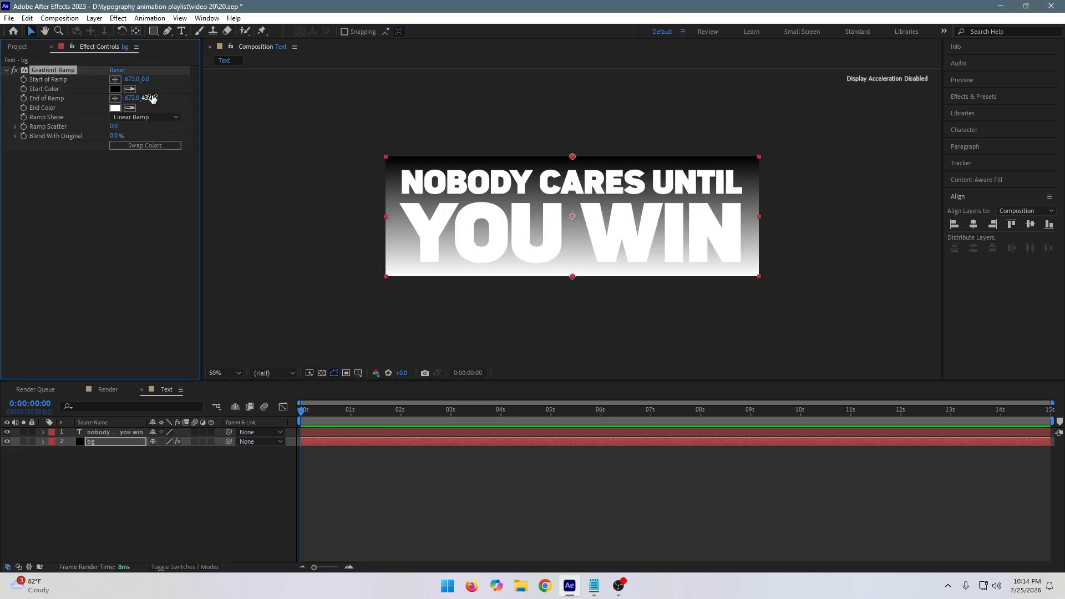
left_click_drag(149, 98, 324, 114)
left_click(116, 90)
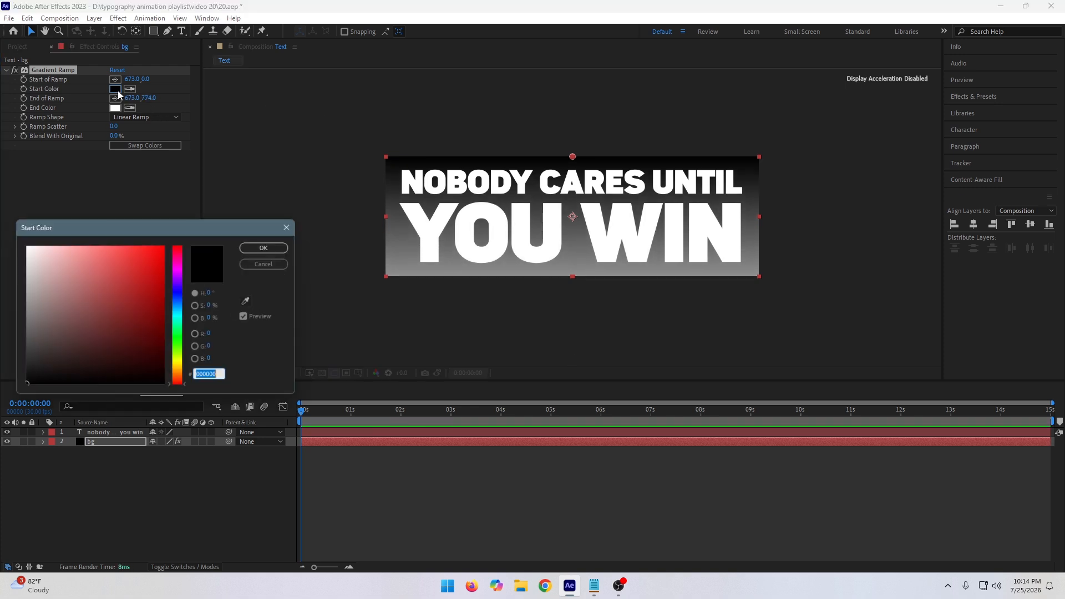
left_click(180, 319)
mouse_move(180, 322)
left_mouse_down()
mouse_move(181, 312)
mouse_move(162, 327)
left_mouse_up()
left_click(162, 316)
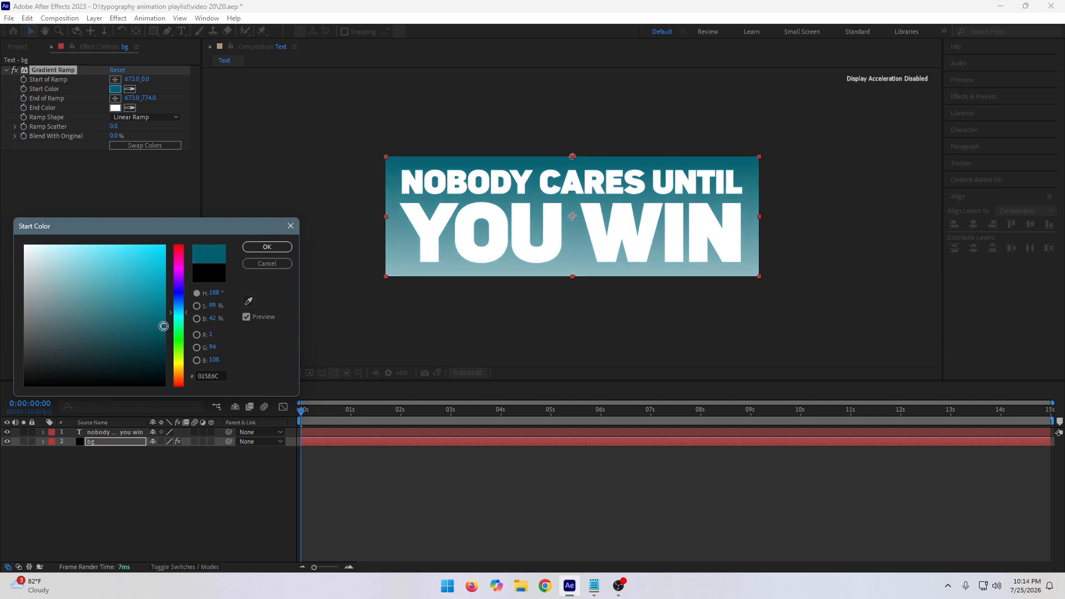
left_click(259, 251)
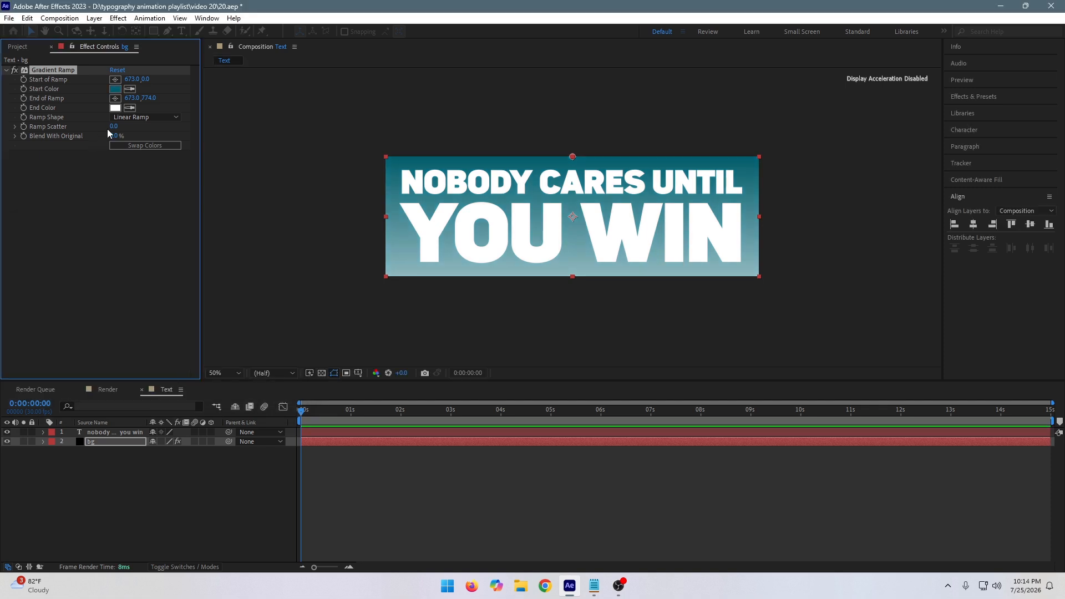
Set the ramp's End Color to a near-black teal, #000F0D.
left_click(116, 108)
mouse_move(157, 336)
left_mouse_down()
mouse_move(166, 385)
mouse_move(126, 373)
mouse_move(5, 373)
mouse_move(5, 347)
mouse_move(7, 361)
left_mouse_up()
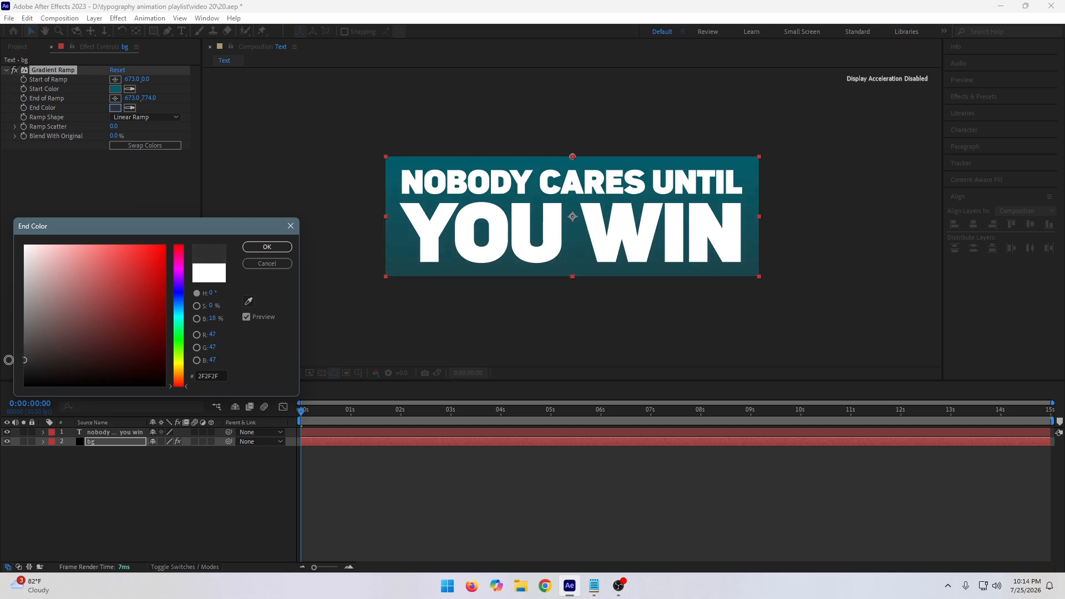
left_click(179, 320)
mouse_move(161, 339)
left_mouse_down()
mouse_move(170, 389)
mouse_move(172, 378)
left_mouse_up()
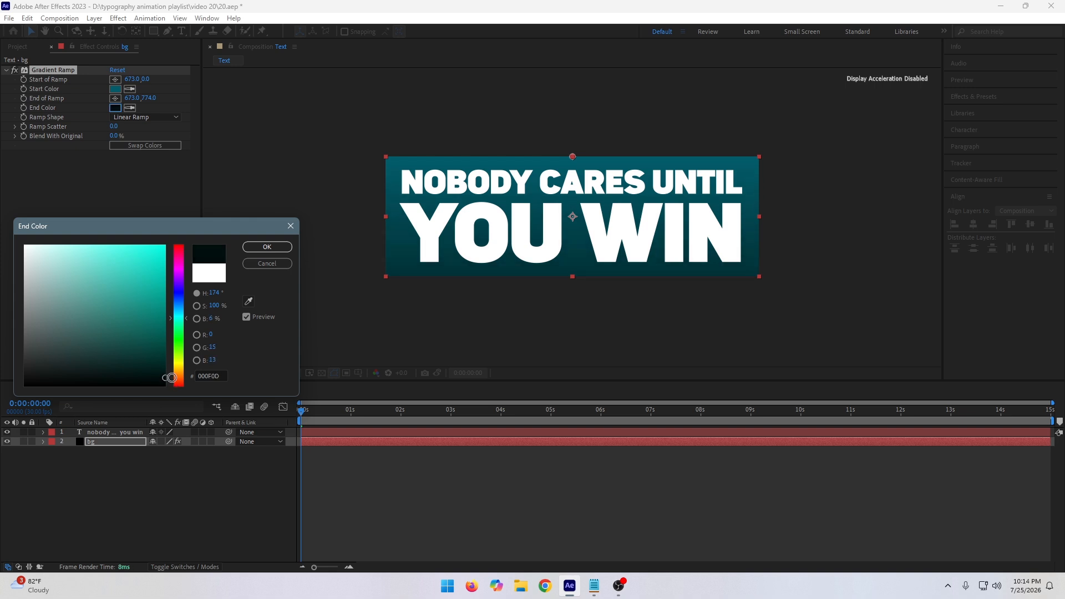
left_click(270, 252)
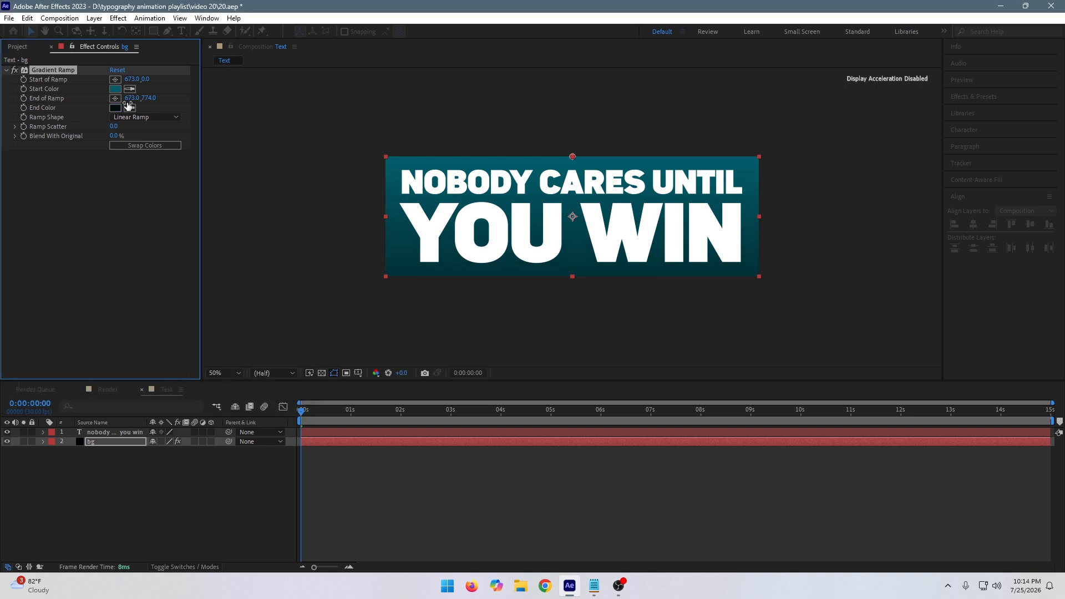
Brighten the ramp's Start Color to #00879B and set its start and end points to 673, 52 and 673, 872.
left_click(115, 89)
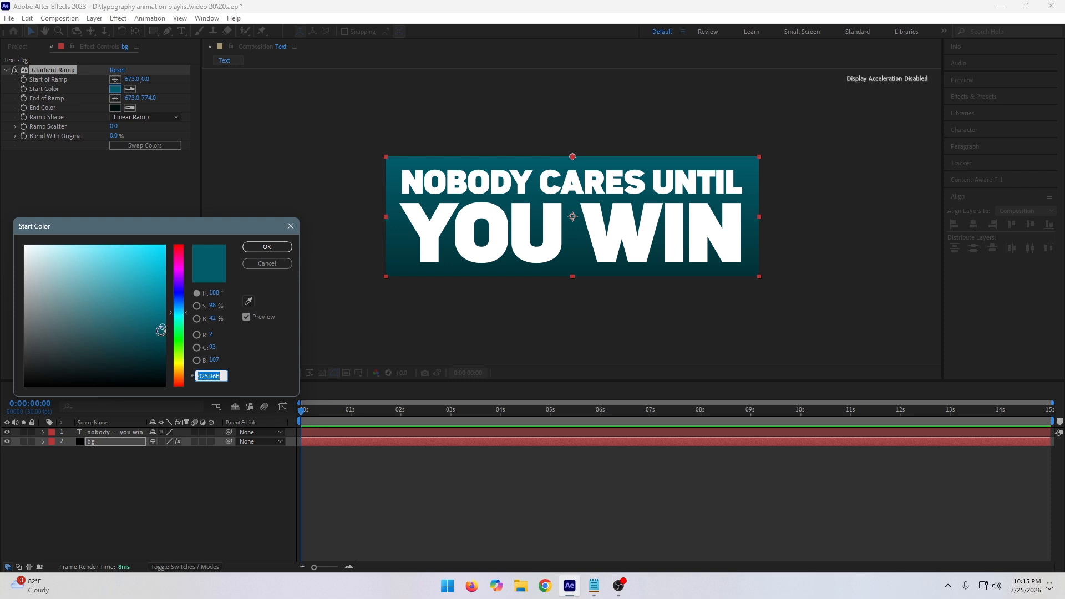
mouse_move(161, 328)
left_mouse_down()
mouse_move(169, 290)
mouse_move(164, 300)
left_mouse_up()
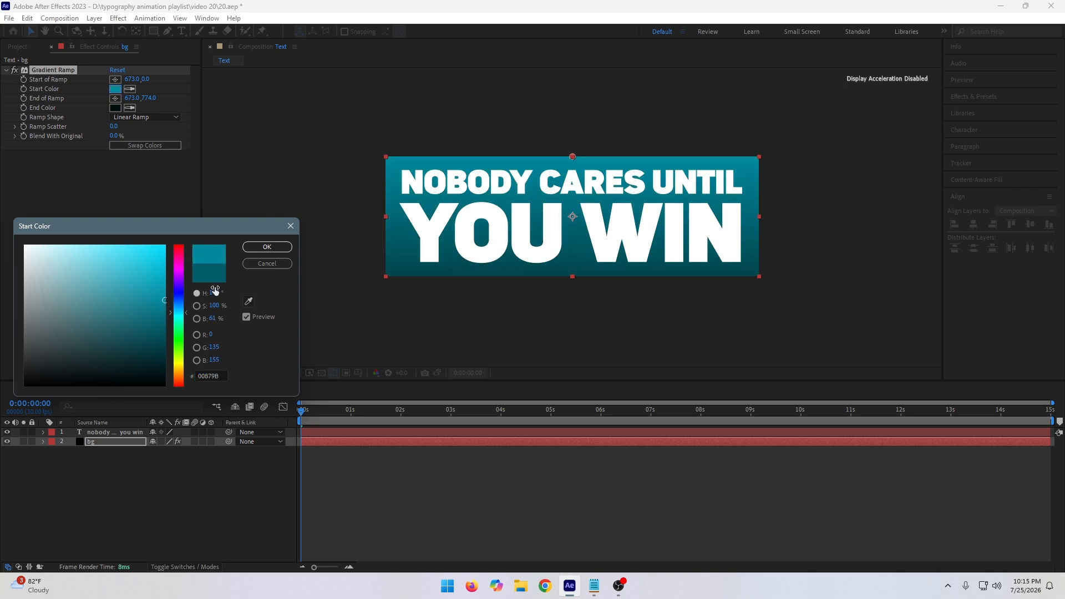
left_click(265, 246)
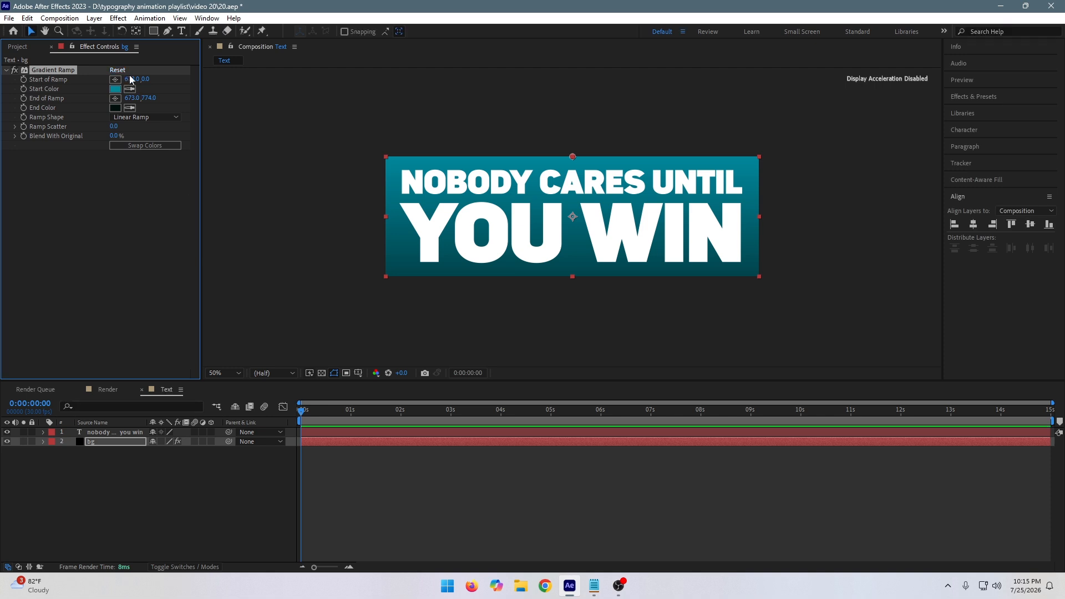
left_click_drag(152, 100, 197, 100)
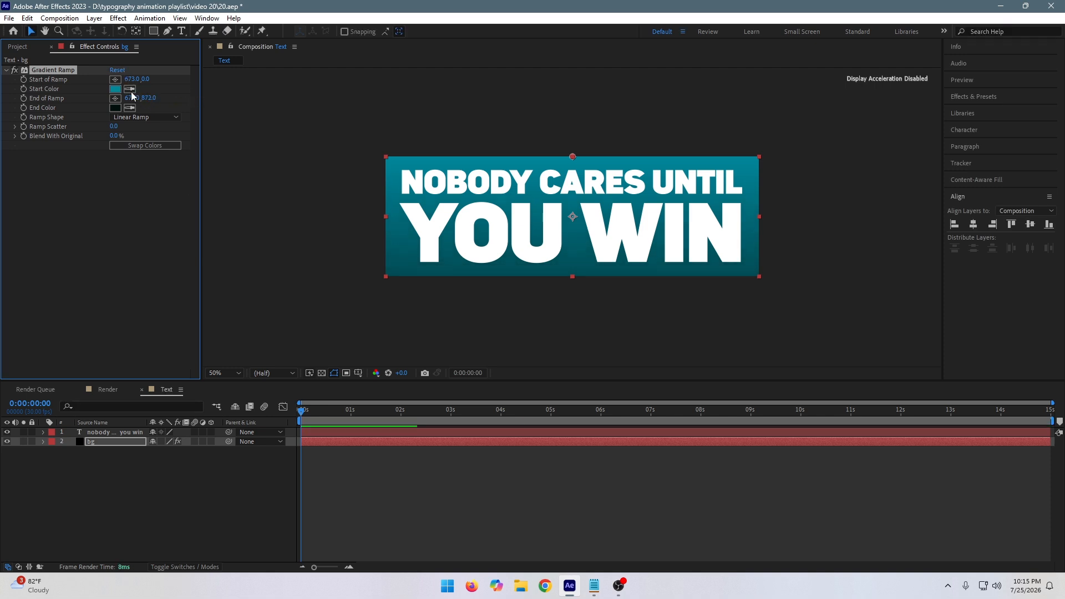
left_click_drag(143, 81, 161, 92)
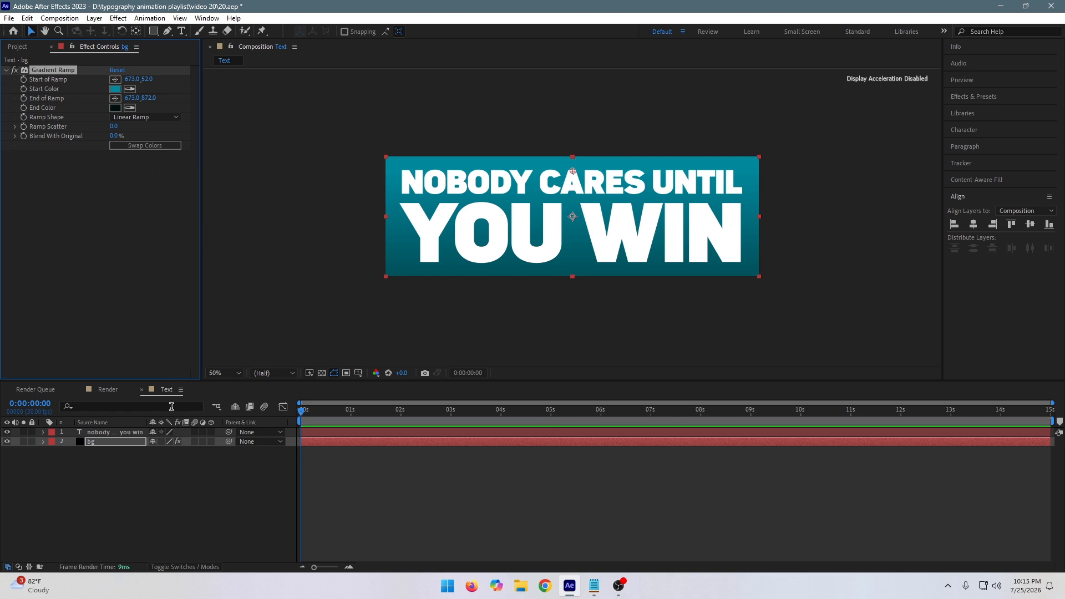
Draw a rectangle slightly inset from the edges of the Text composition and center it horizontally and vertically in the composition.
left_click(172, 486)
scroll(713, 121, "down", 1)
scroll(713, 121, "up", 2)
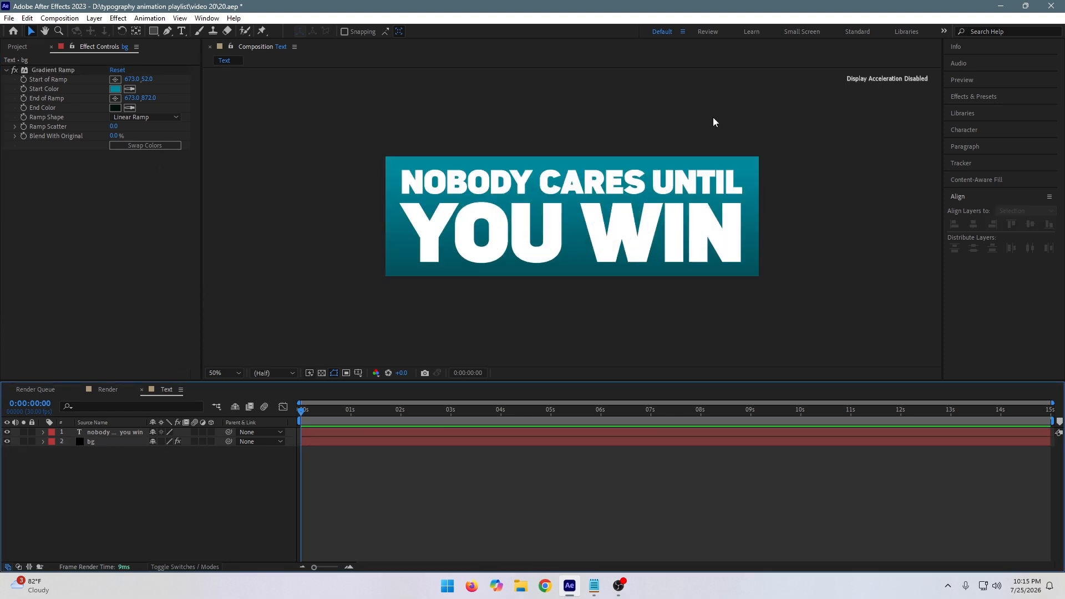
scroll(713, 121, "down", 1)
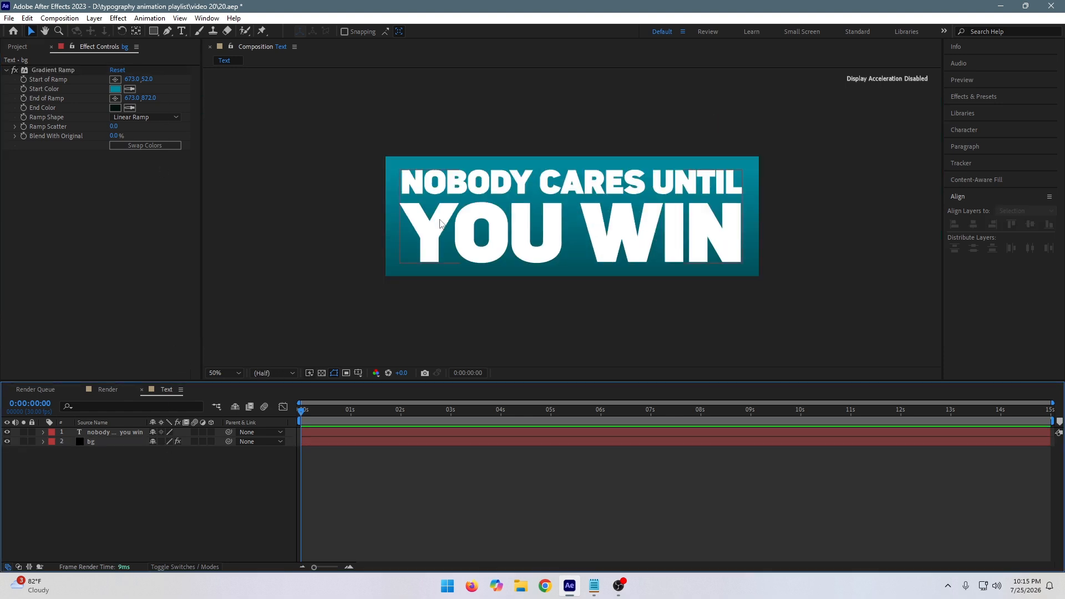
left_click(153, 31)
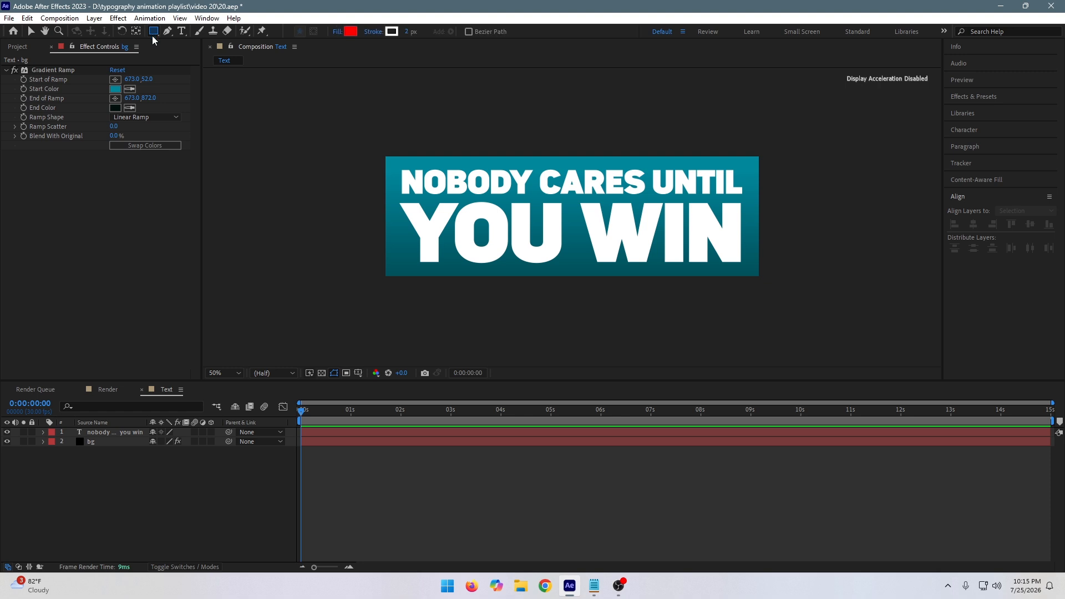
left_click_drag(391, 159, 752, 271)
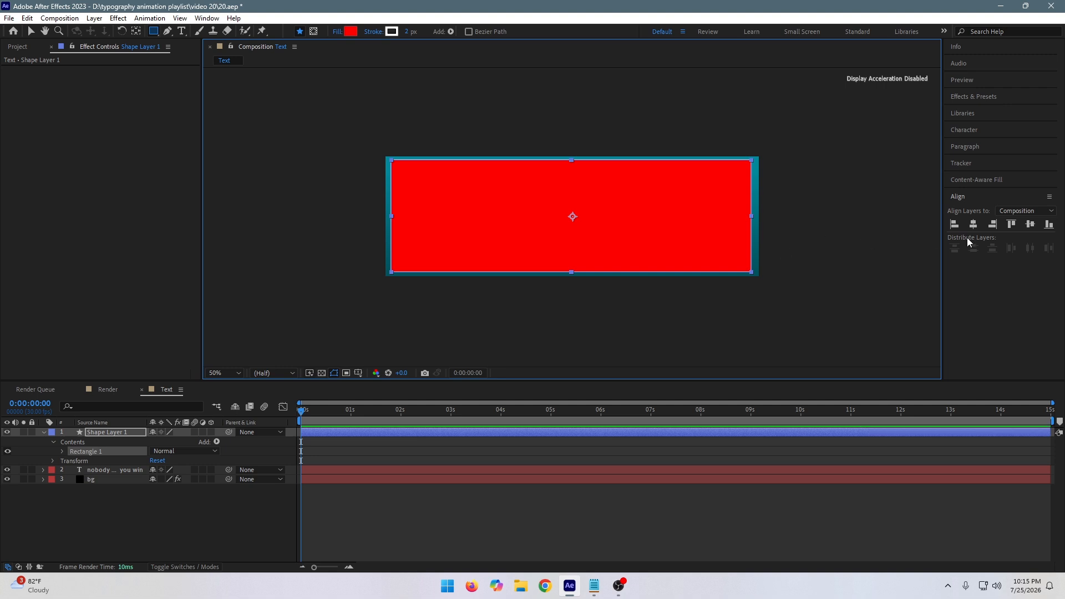
left_click(973, 225)
left_click(1030, 224)
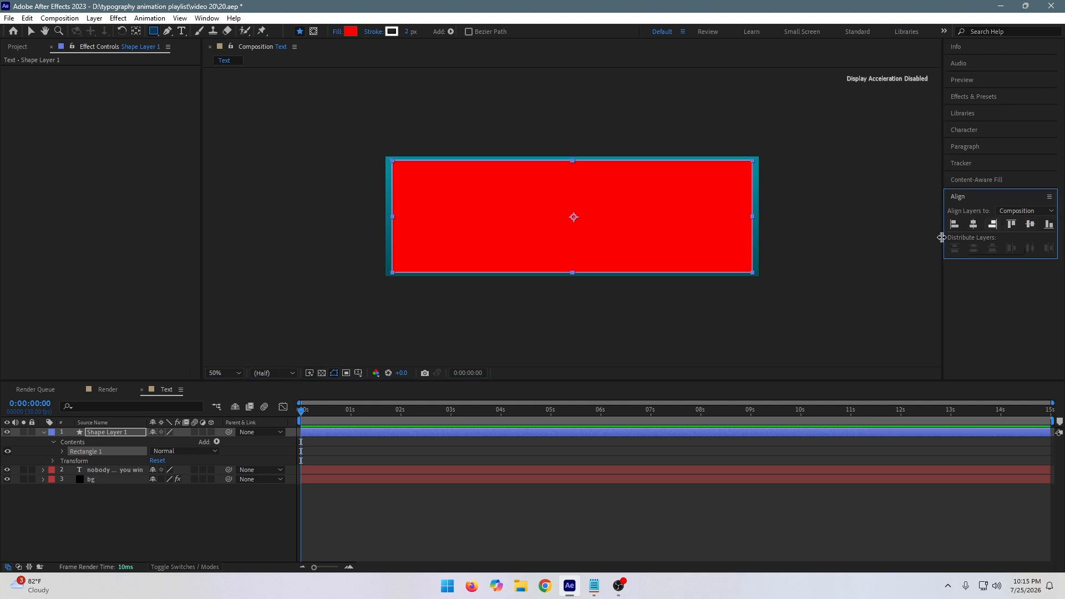
Remove the rectangle's fill and set its white stroke width to 3 px to make a thin border.
left_click(350, 31)
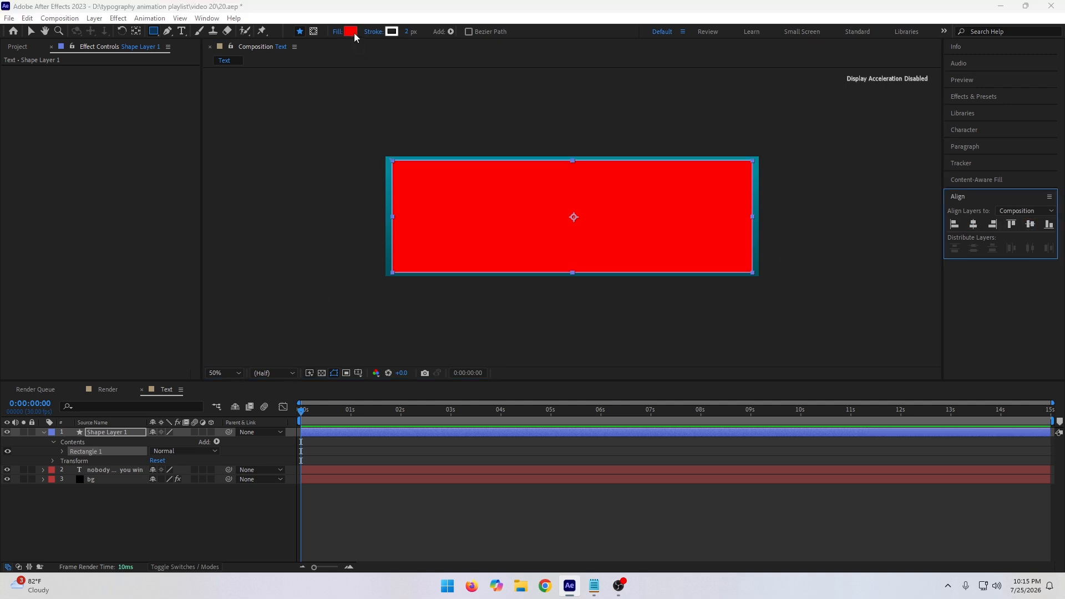
left_click(267, 262)
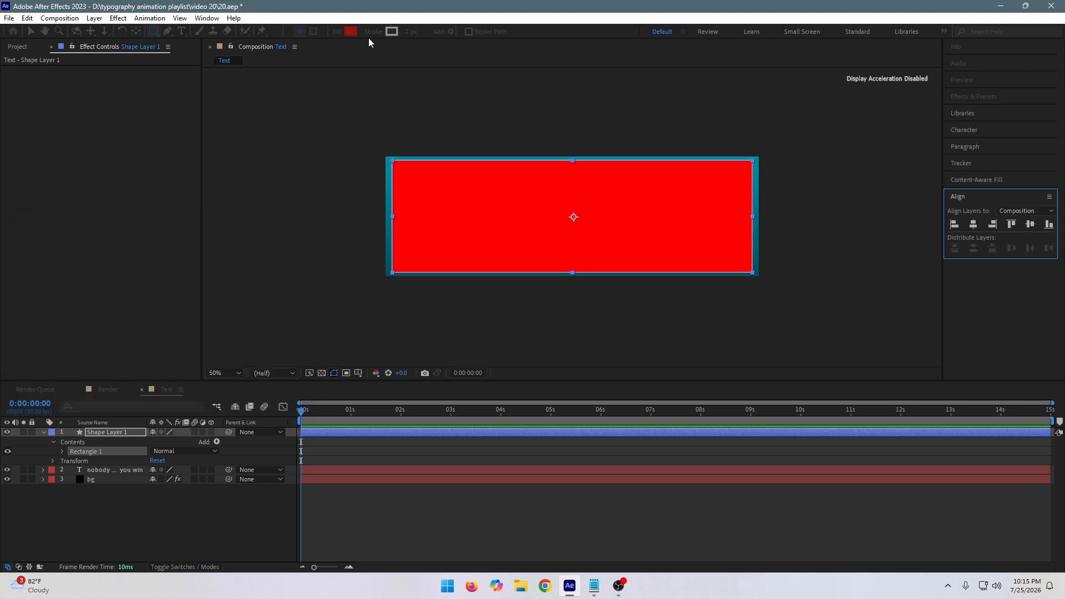
left_click(338, 31)
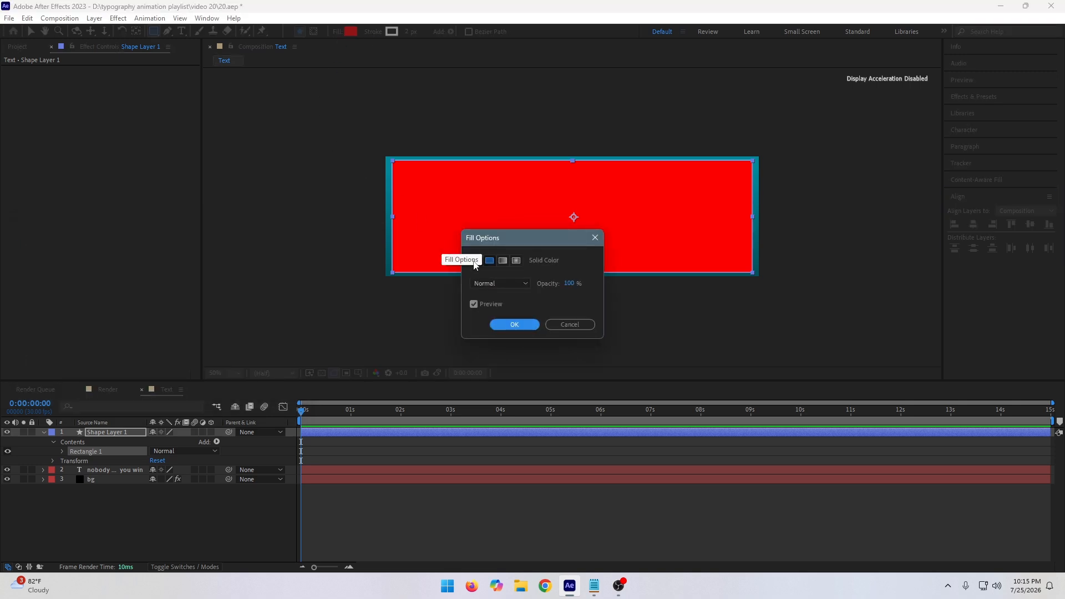
left_click(514, 325)
left_click(338, 31)
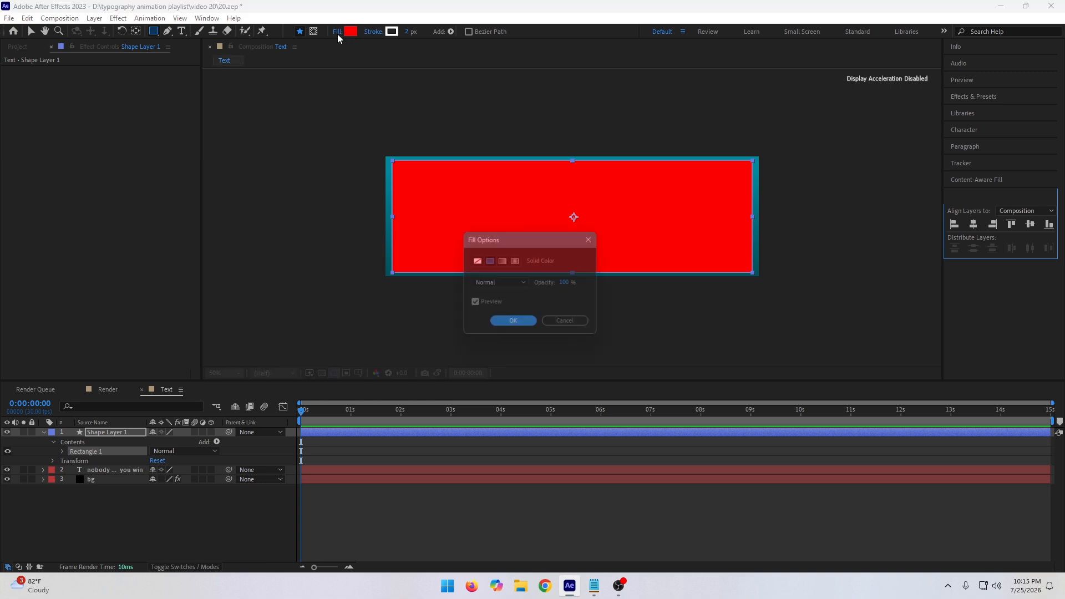
left_click(476, 260)
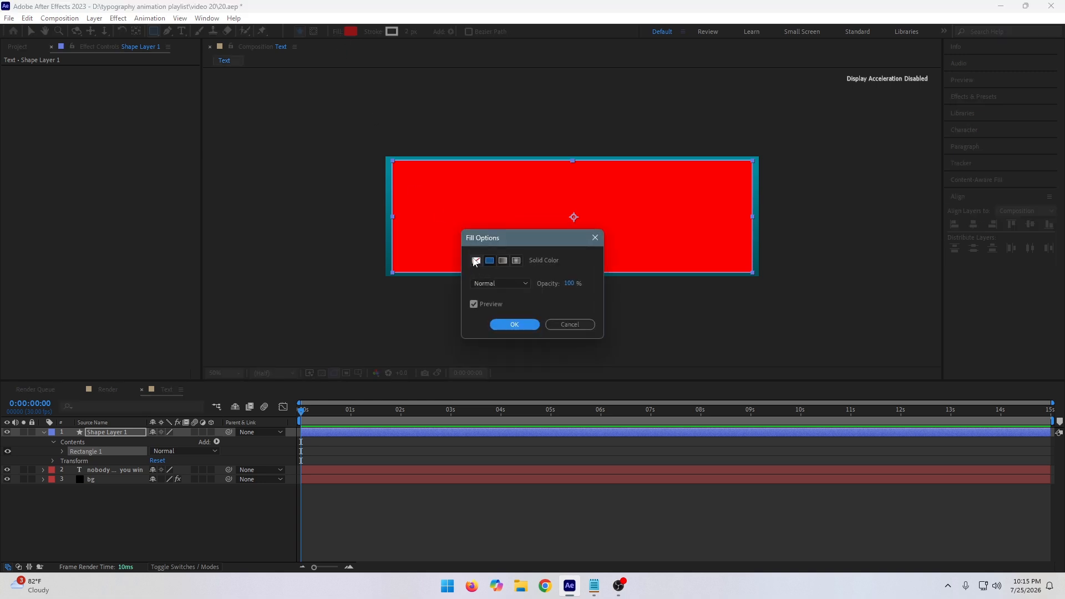
left_click(513, 324)
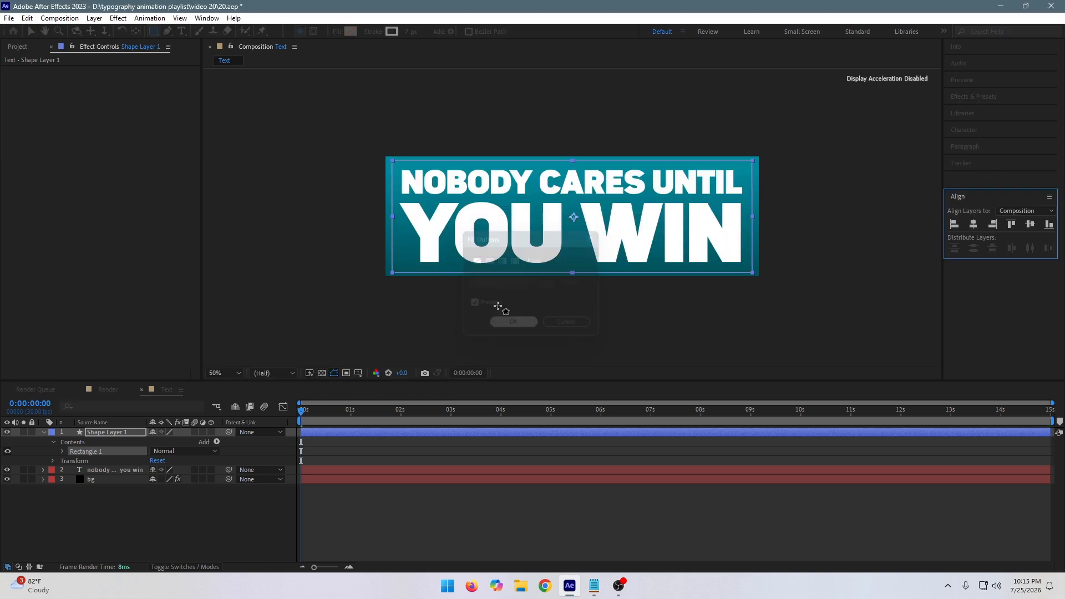
left_click(414, 31)
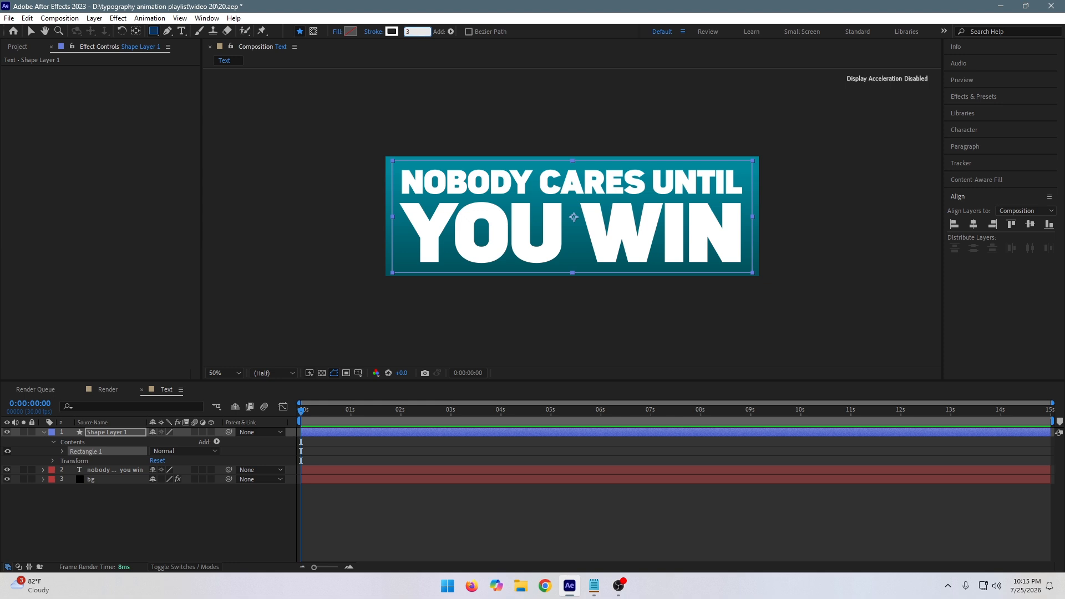
key("Return")
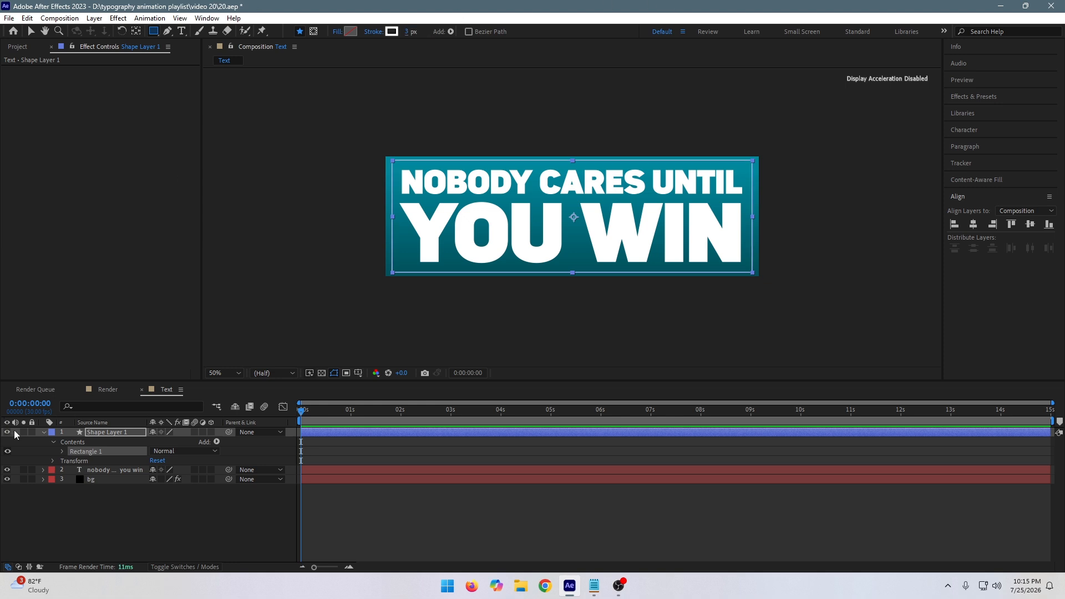
Lower the opacity of the border shape layer to 39%.
left_click(116, 437)
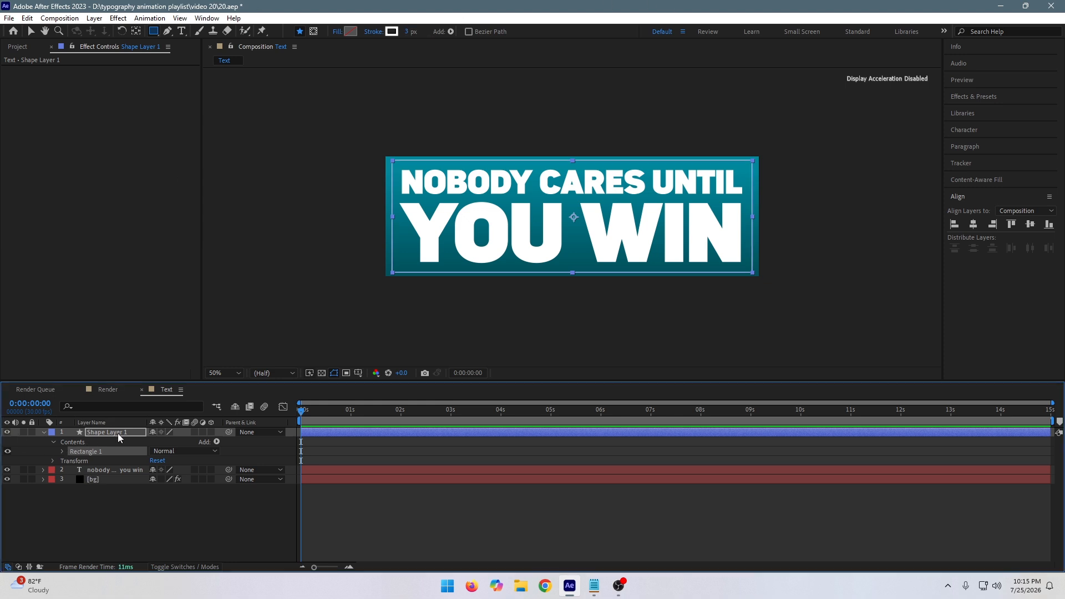
key("t")
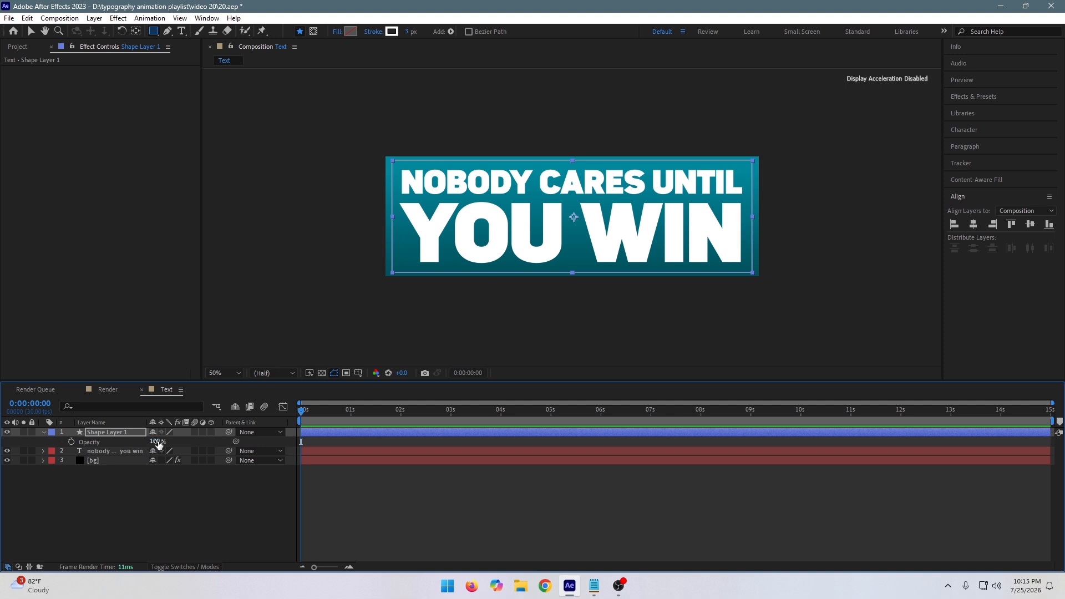
left_click_drag(157, 442, 149, 513)
left_click(149, 513)
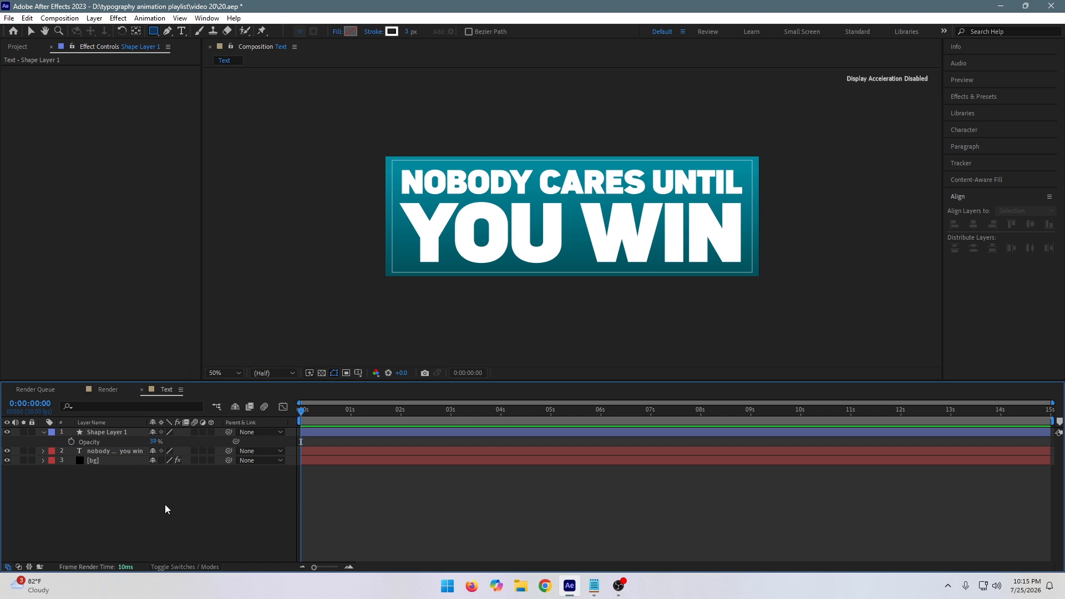
Create a new 1920x1080, 30 fps, 15-second composition named "repeat text".
left_click(18, 49)
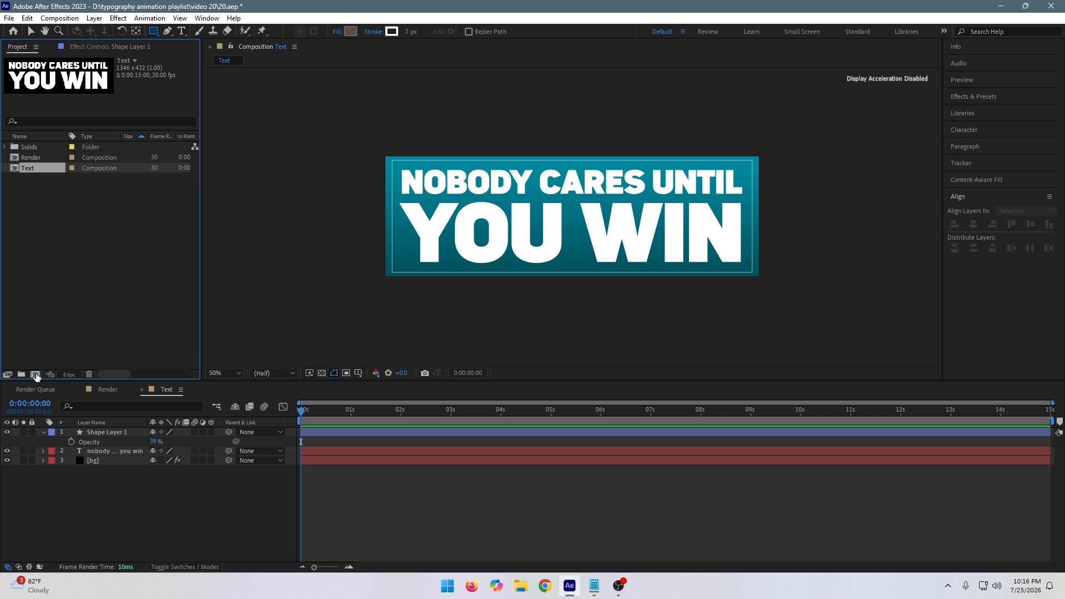
left_click(35, 375)
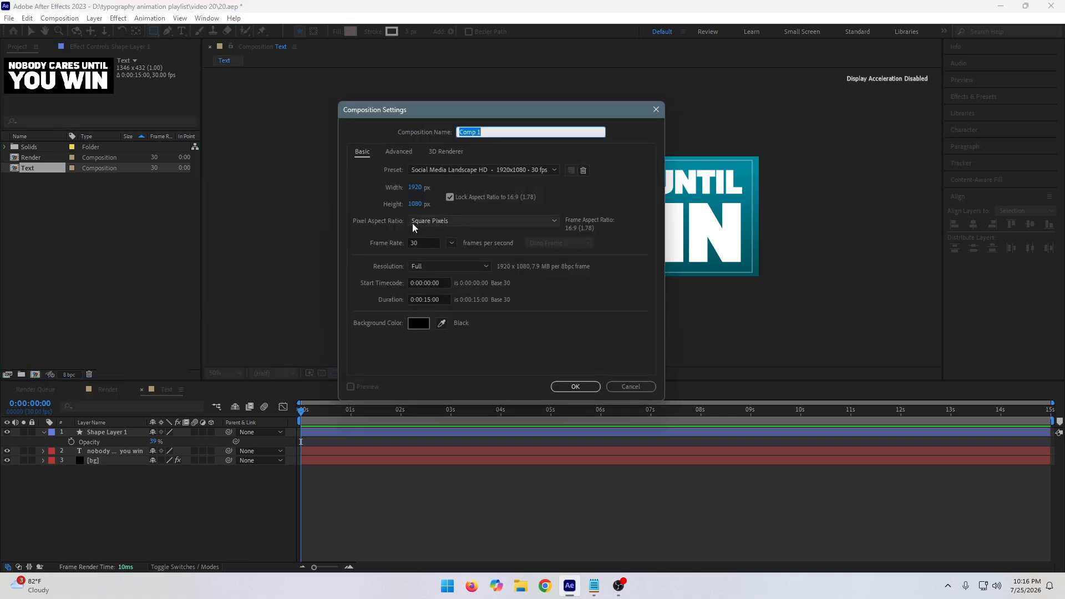
type("repeat text")
key("Return")
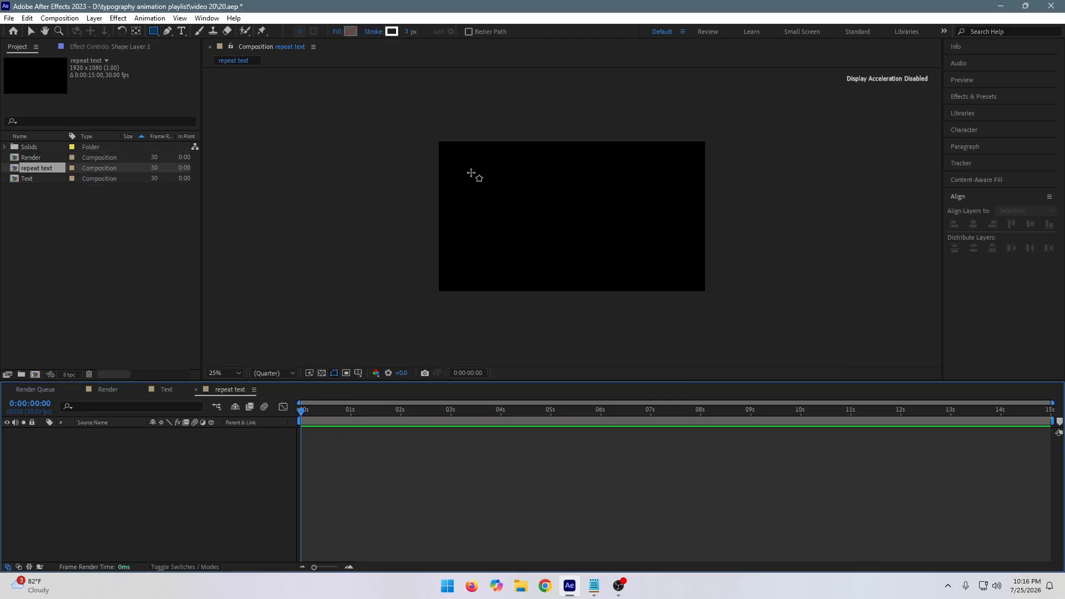
Add the Text composition as a centered layer in the repeat text composition.
left_click(28, 178)
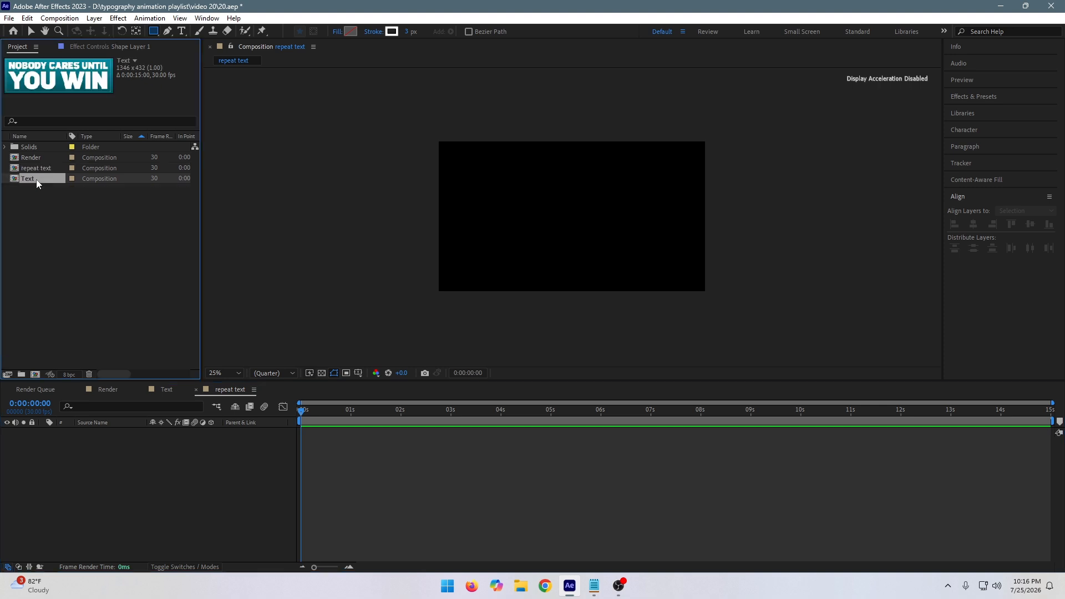
left_click_drag(31, 179, 119, 472)
scroll(535, 236, "up", 2)
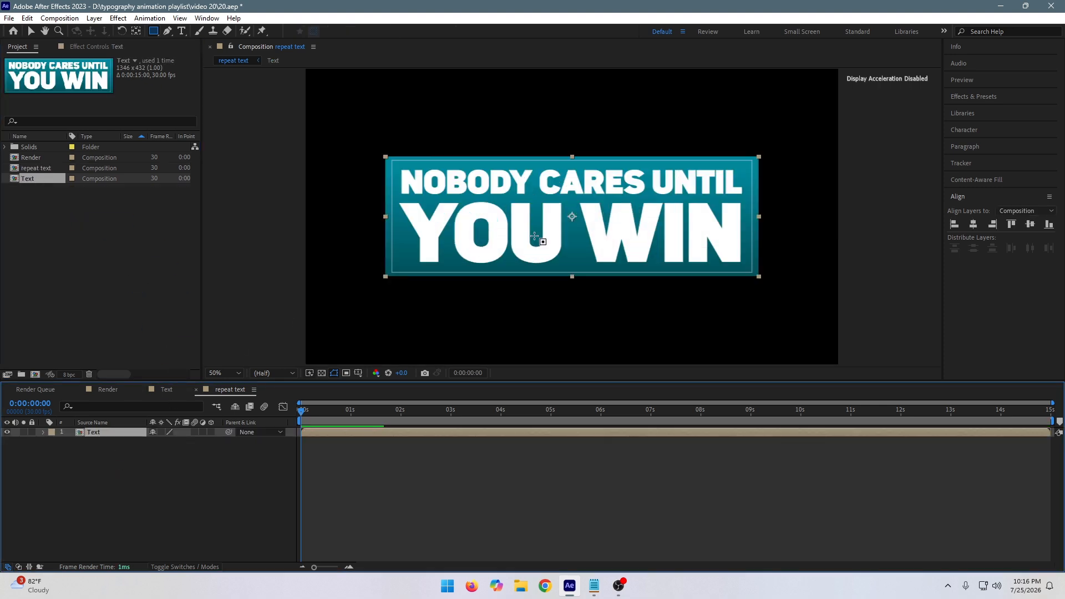
scroll(534, 234, "down", 2)
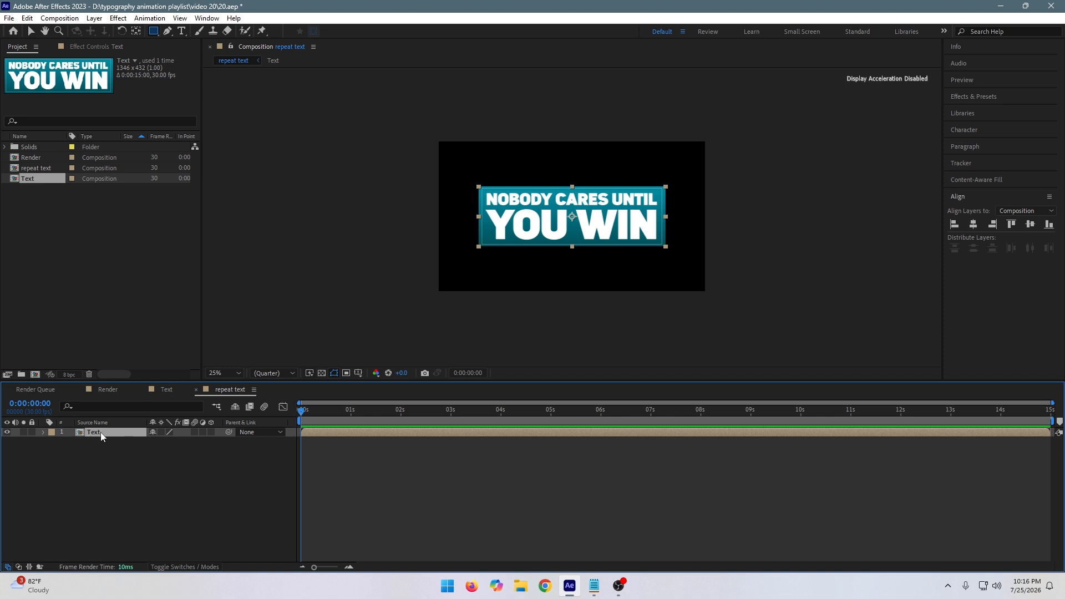
Duplicate the Text layer, enable Snapping, and snap the copy directly below the original block, edge to edge.
key("ctrl+d")
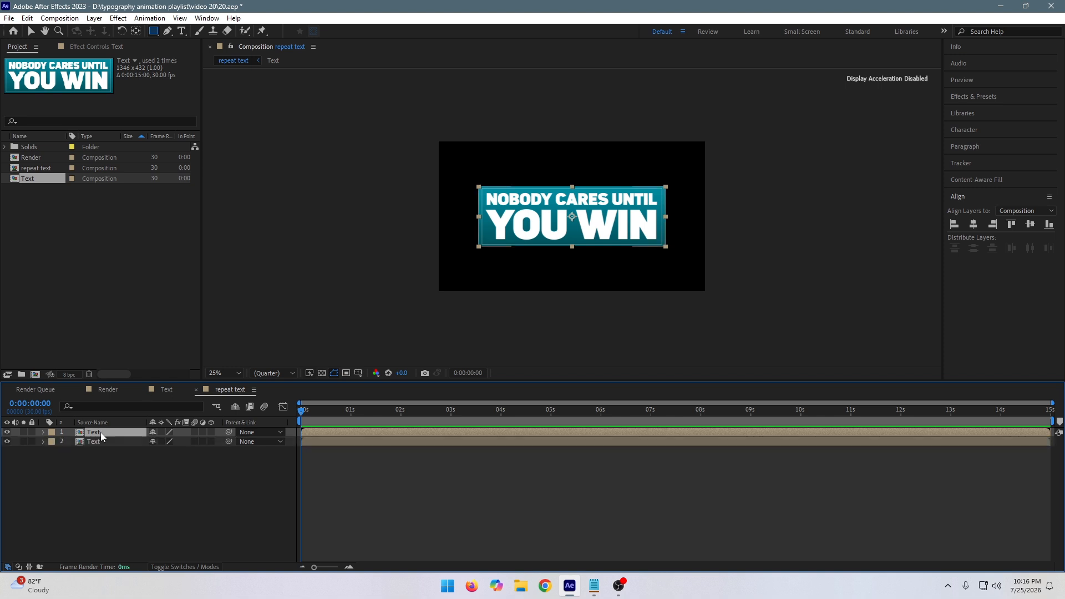
key("v")
left_click_drag(520, 209, 520, 216)
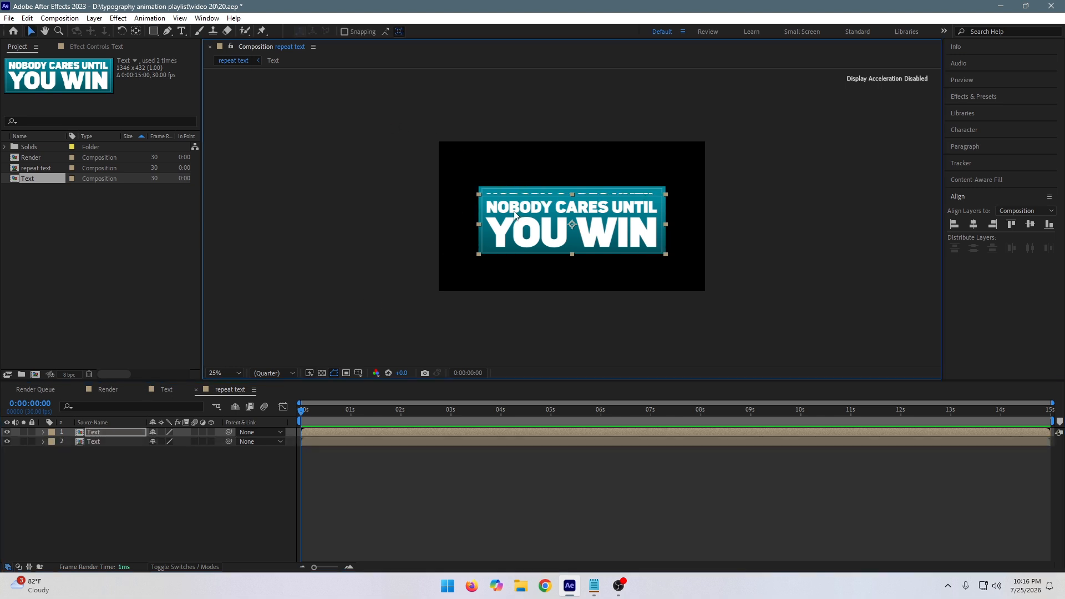
left_click(344, 31)
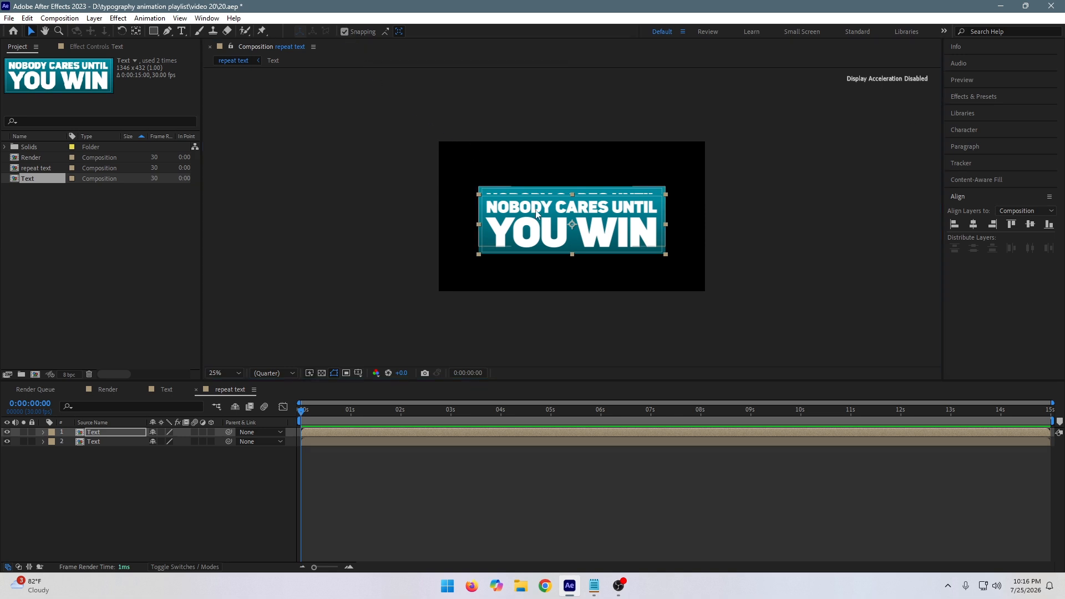
key("period")
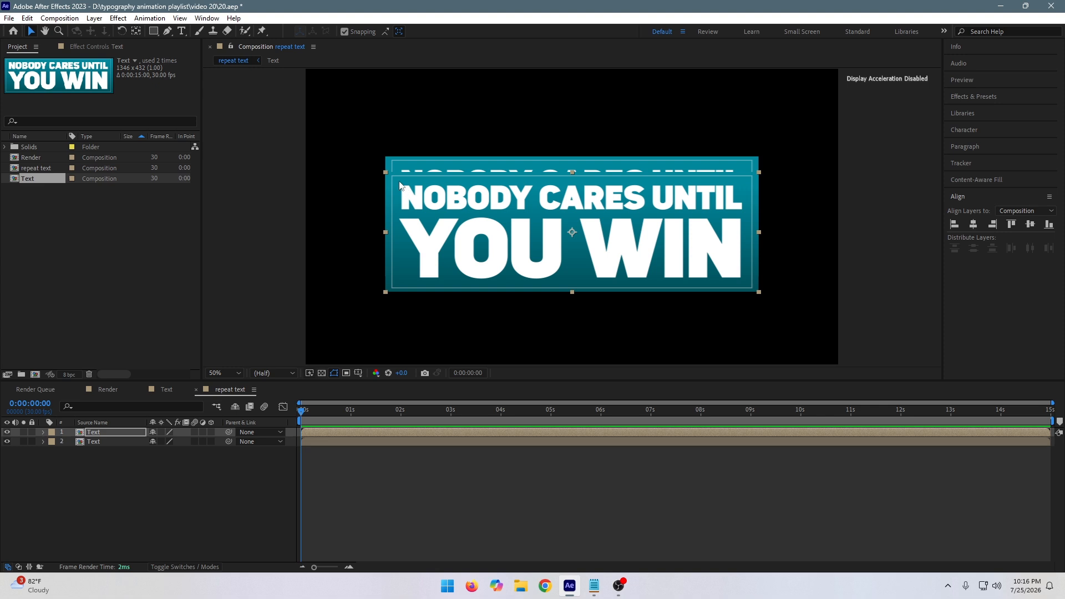
left_click_drag(399, 185, 401, 296)
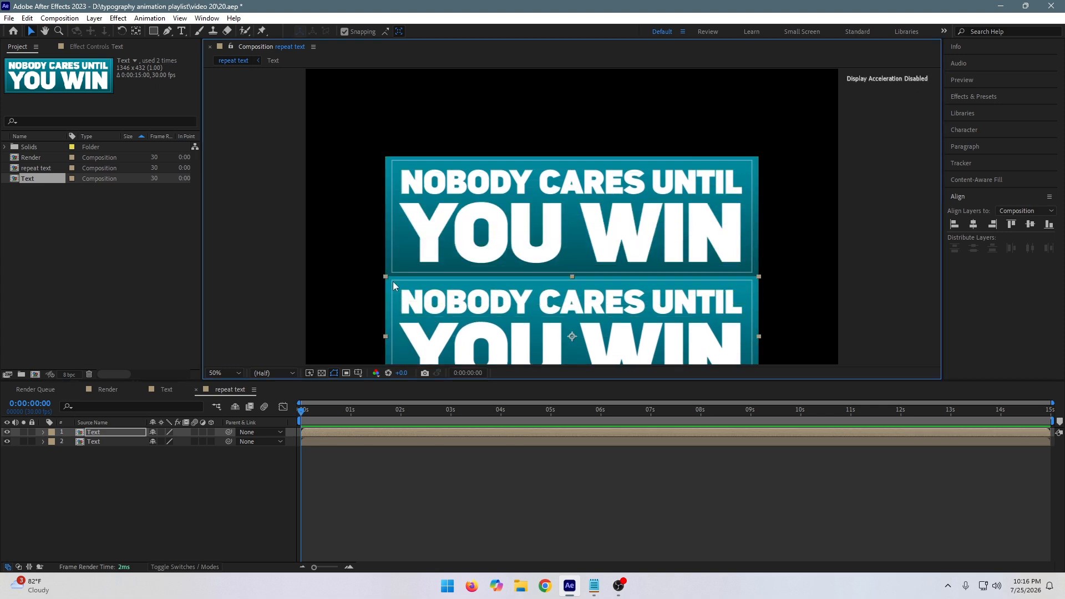
Duplicate the centered Text layer and snap the copy directly above it, edge to edge.
left_click(435, 220)
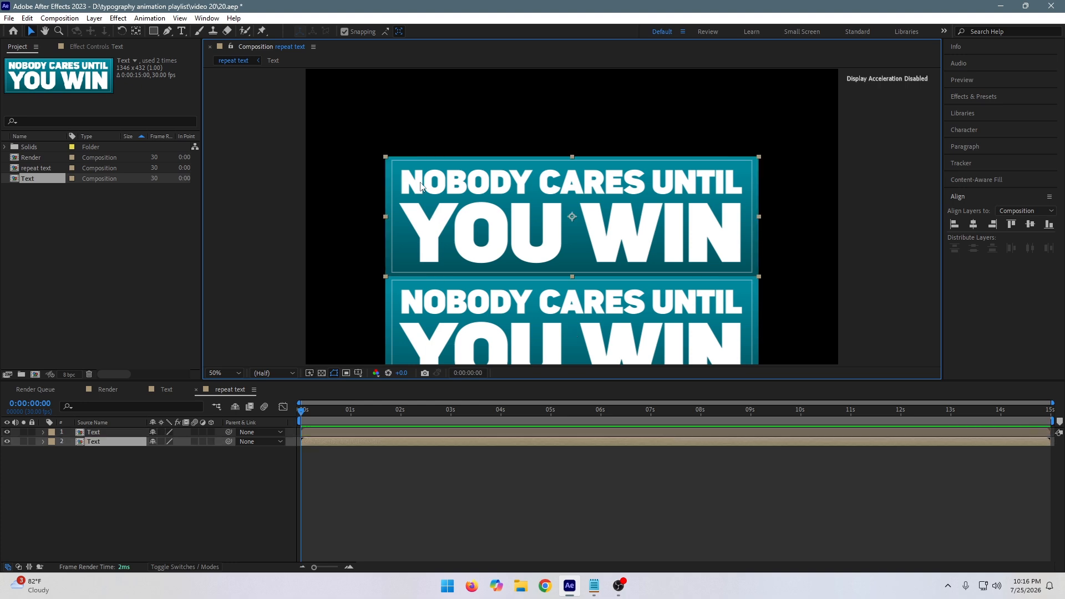
key("ctrl+d")
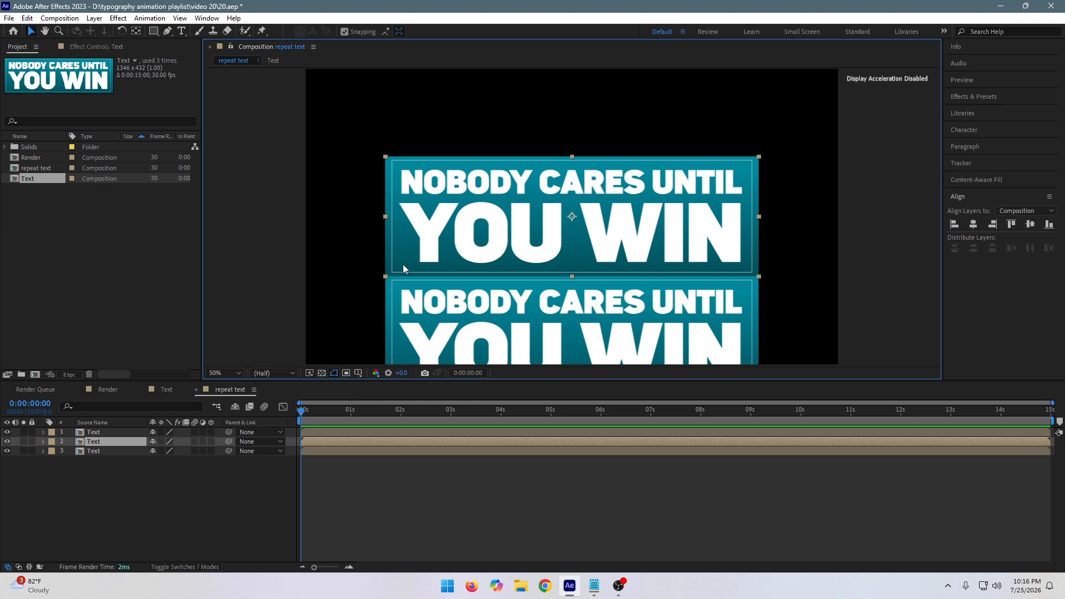
left_click_drag(402, 264, 398, 144)
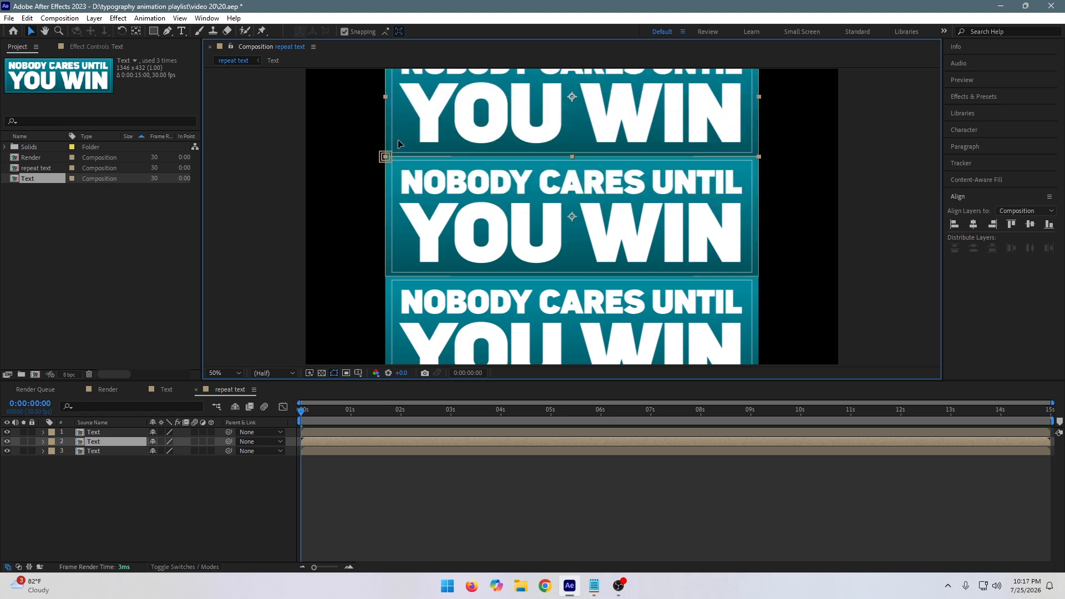
key("comma")
key("comma")
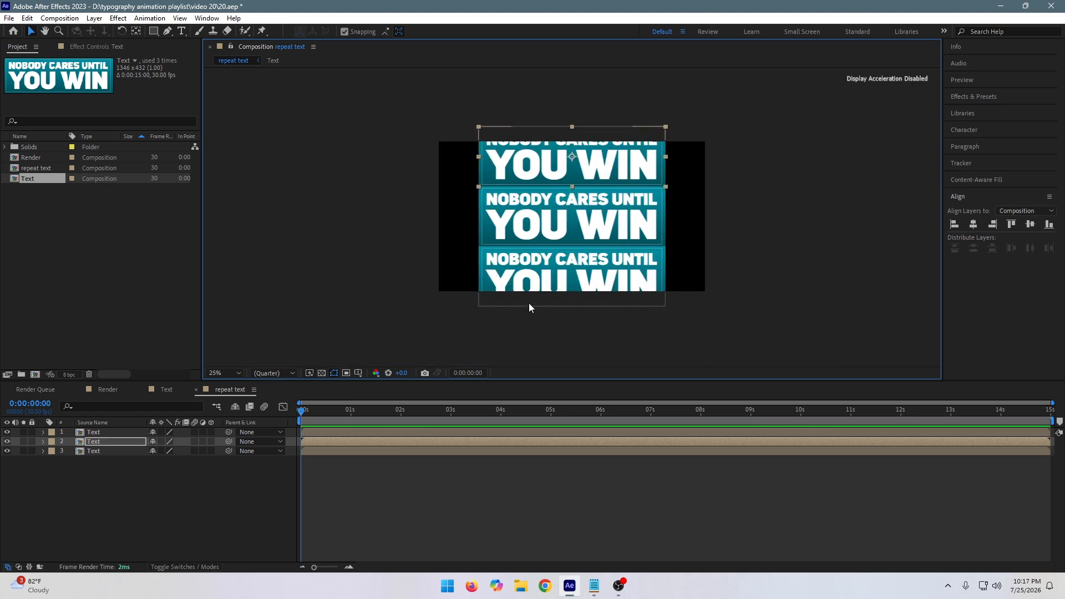
Duplicate the bottom Text layer three times, snapping each copy edge to edge directly below the previous block.
left_click(507, 286)
key("ctrl+d")
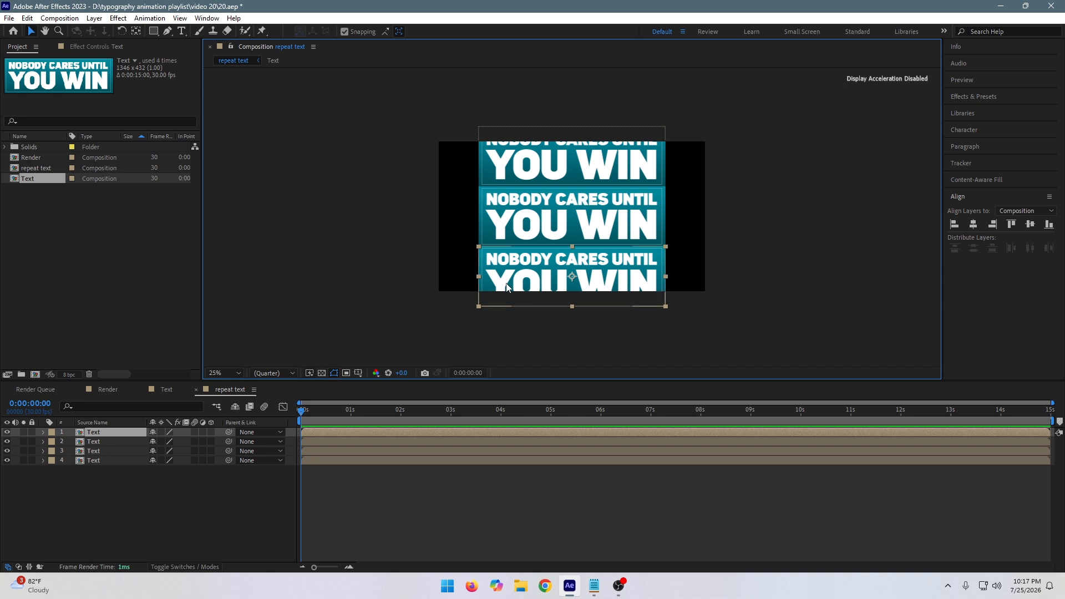
left_click_drag(497, 250, 487, 322)
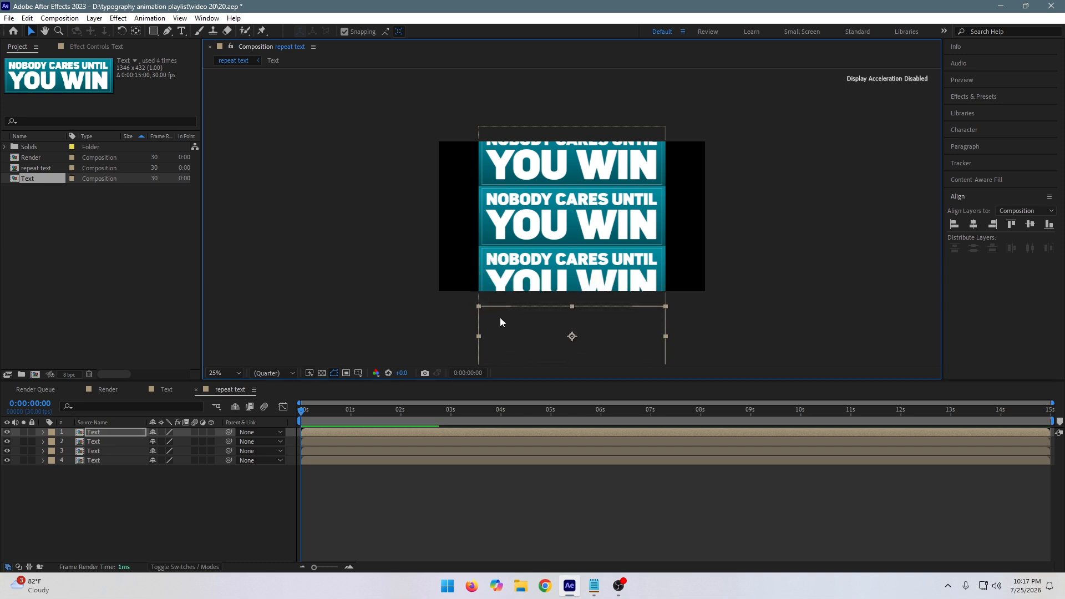
scroll(542, 280, "down", 2)
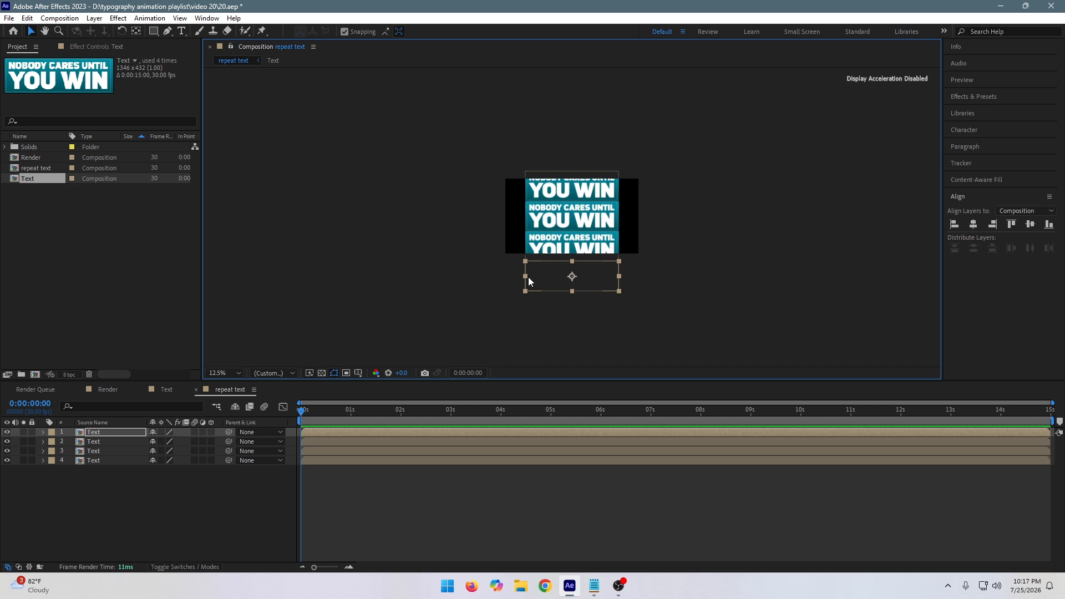
key("ctrl+d")
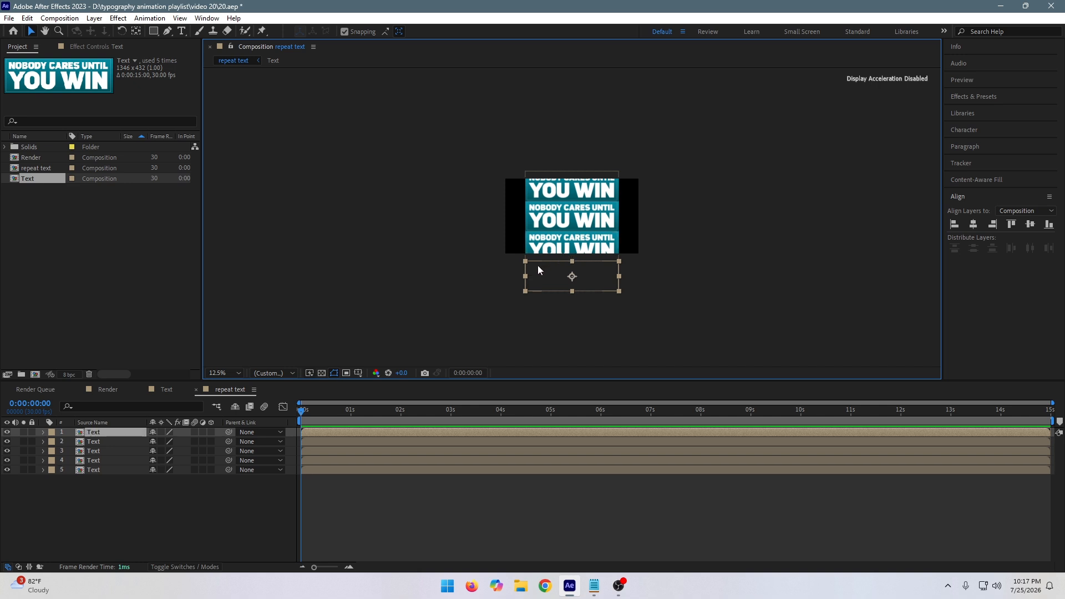
left_click_drag(534, 265, 530, 303)
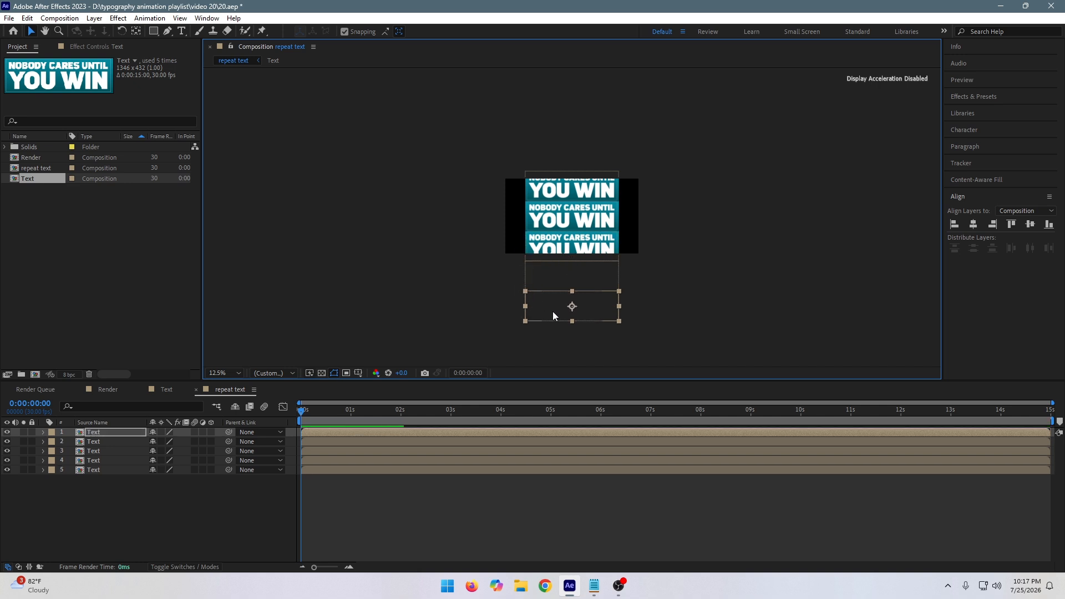
key("ctrl+d")
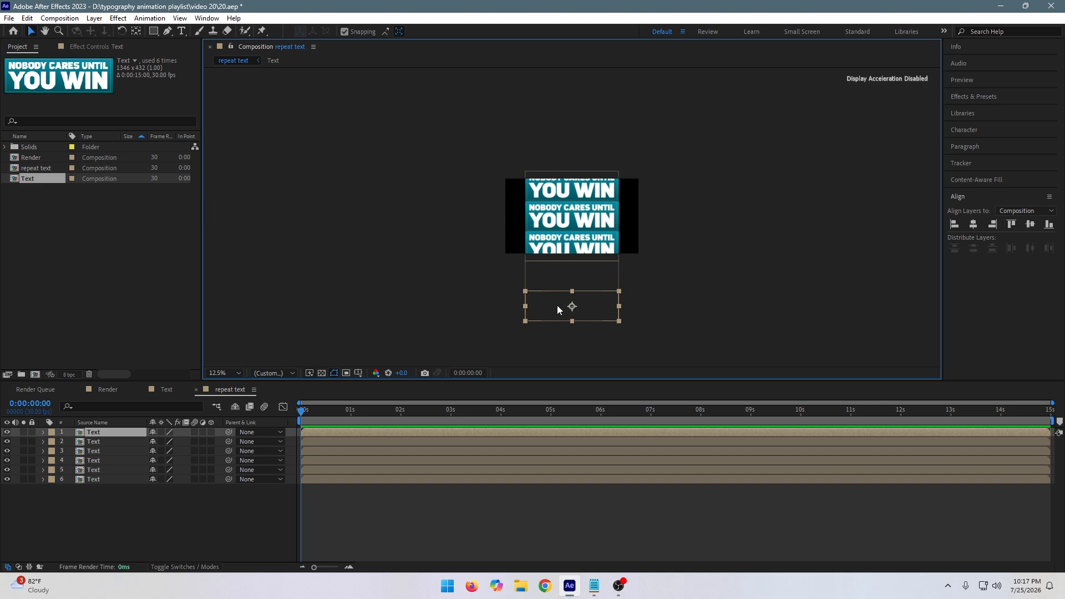
left_click_drag(531, 297, 531, 327)
Duplicate the top Text layer and snap the copy directly above it, edge to edge.
left_click(562, 188)
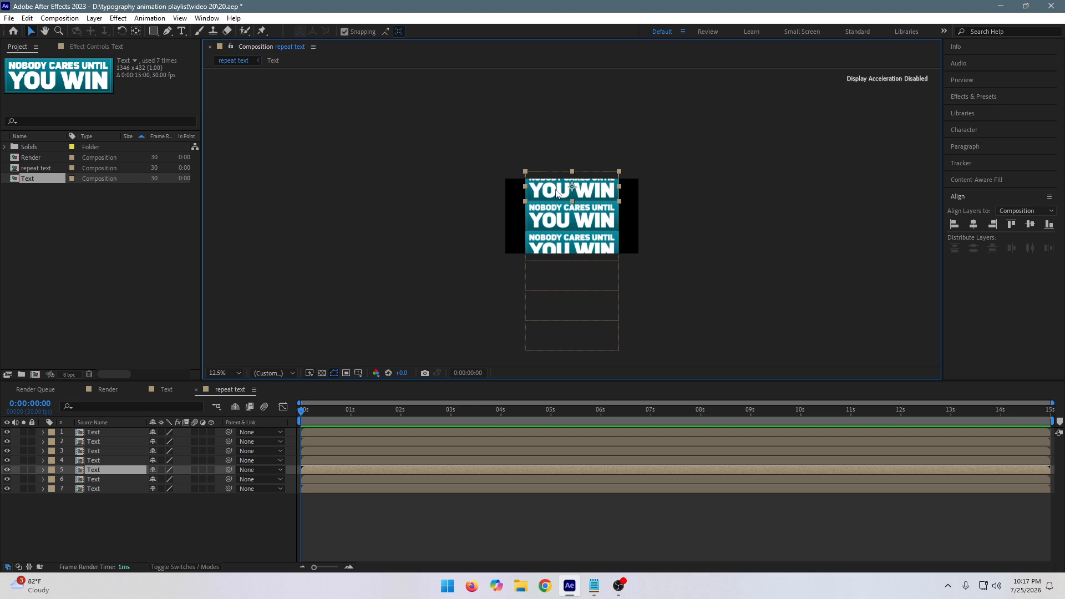
mouse_move(533, 190)
left_mouse_down()
mouse_move(534, 159)
mouse_move(532, 171)
left_mouse_up()
left_click(726, 175)
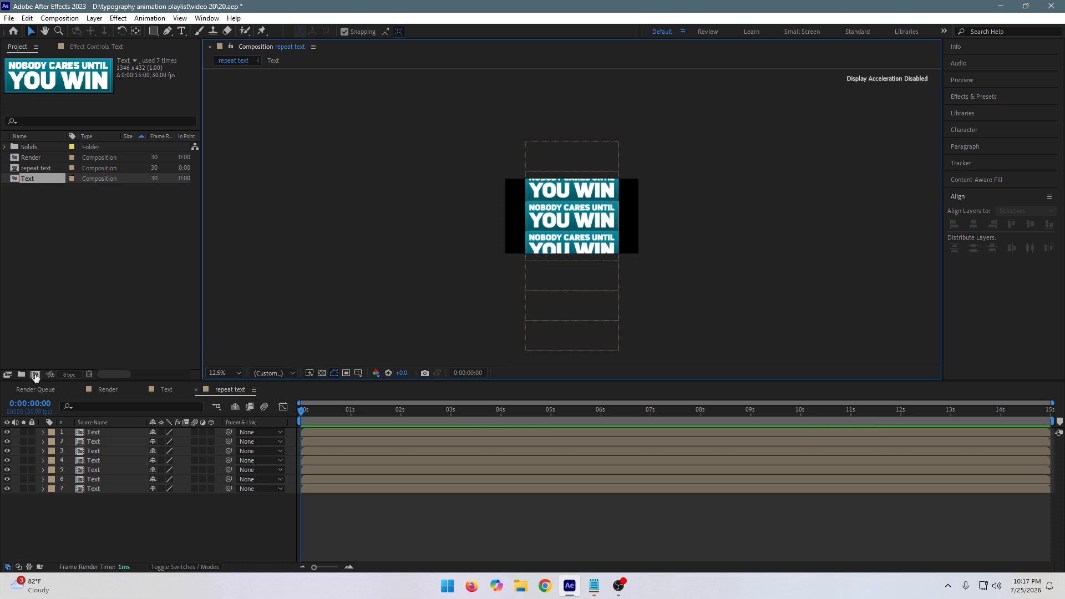
Create a new 1920x1080, 30 fps, 15-second composition named "cc cylinder".
left_click(35, 375)
type("cc cylinde")
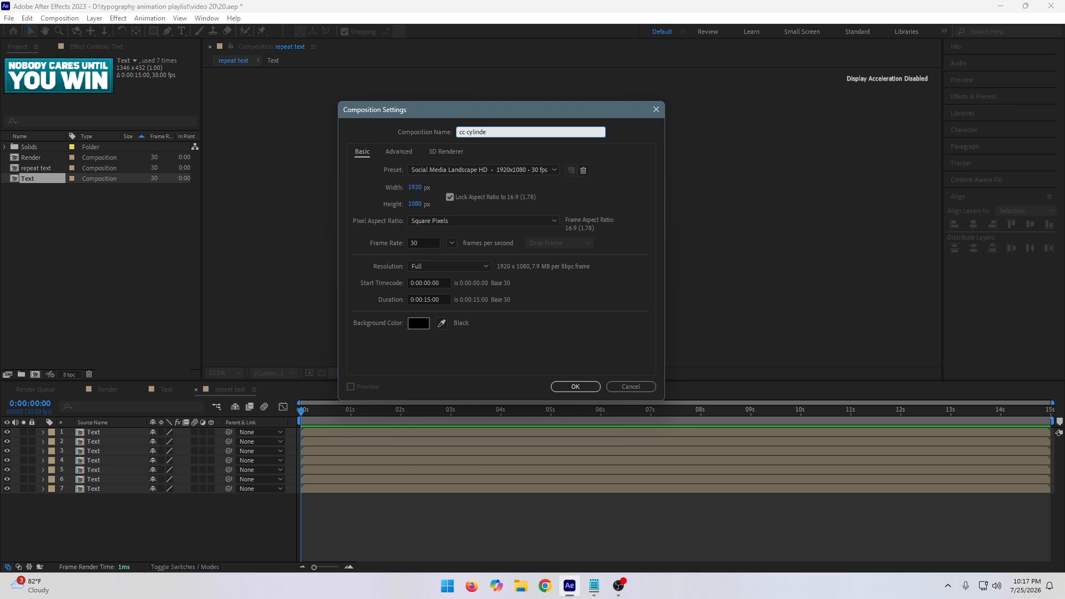
type("r")
key("Return")
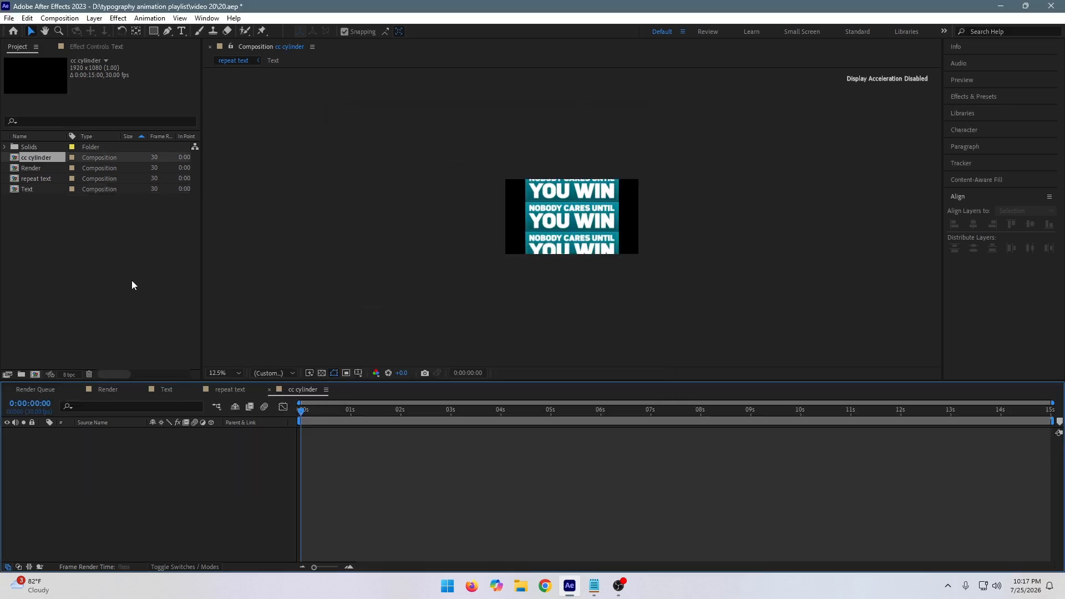
Add the repeat text composition as a centered layer in the cc cylinder composition.
scroll(622, 297, "up", 2)
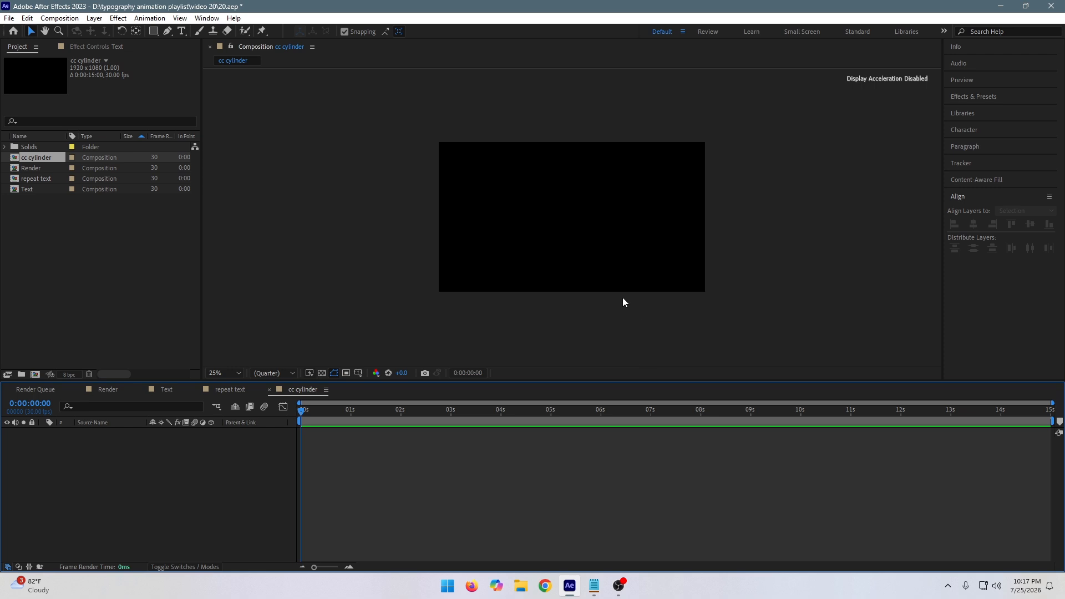
scroll(622, 297, "down", 1)
left_click(95, 235)
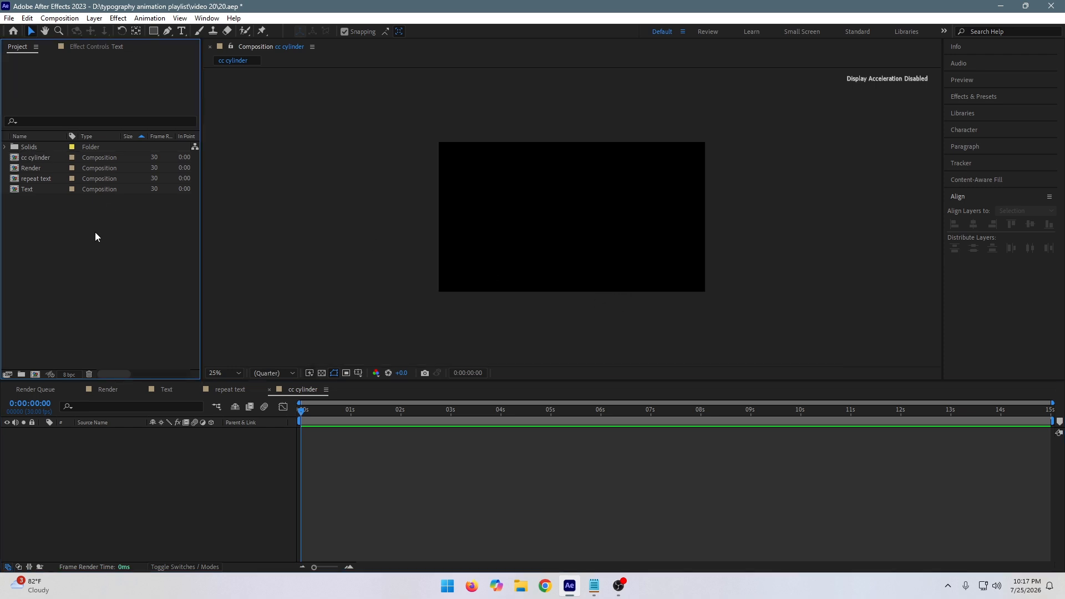
left_click(45, 177)
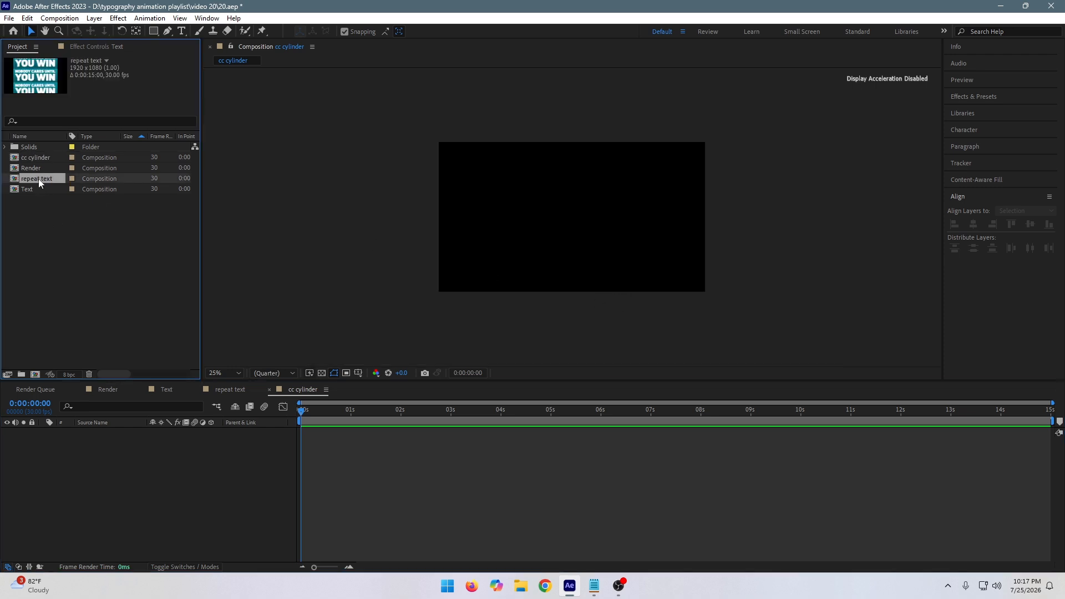
left_click_drag(32, 180, 134, 468)
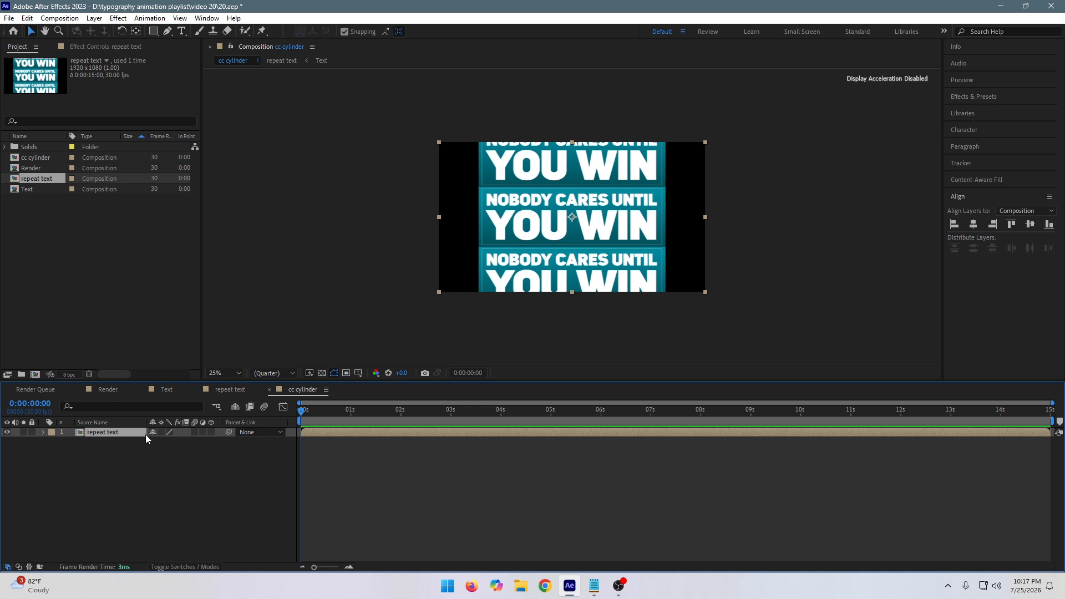
Apply the CC Cylinder effect to the repeat text layer and enable Collapse Transformations for that layer.
key("ctrl+space")
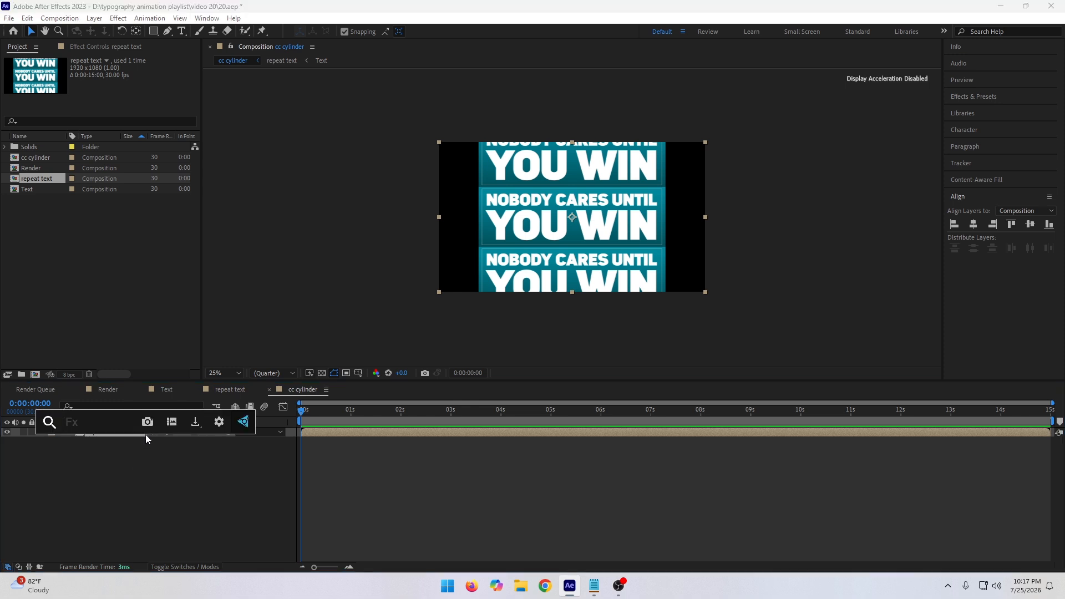
type("cc cy")
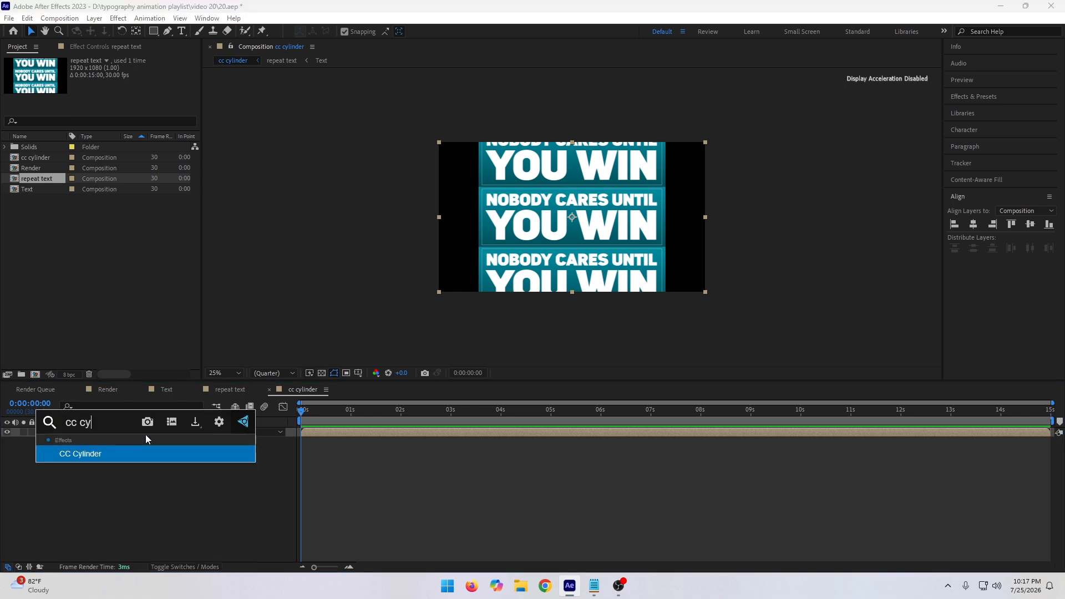
key("Return")
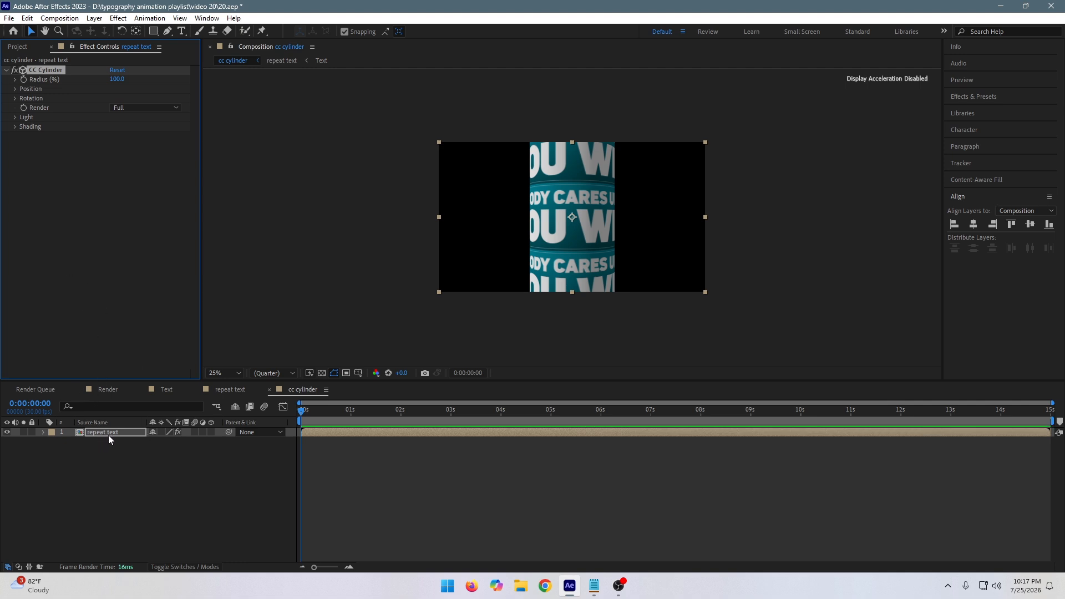
left_click(15, 98)
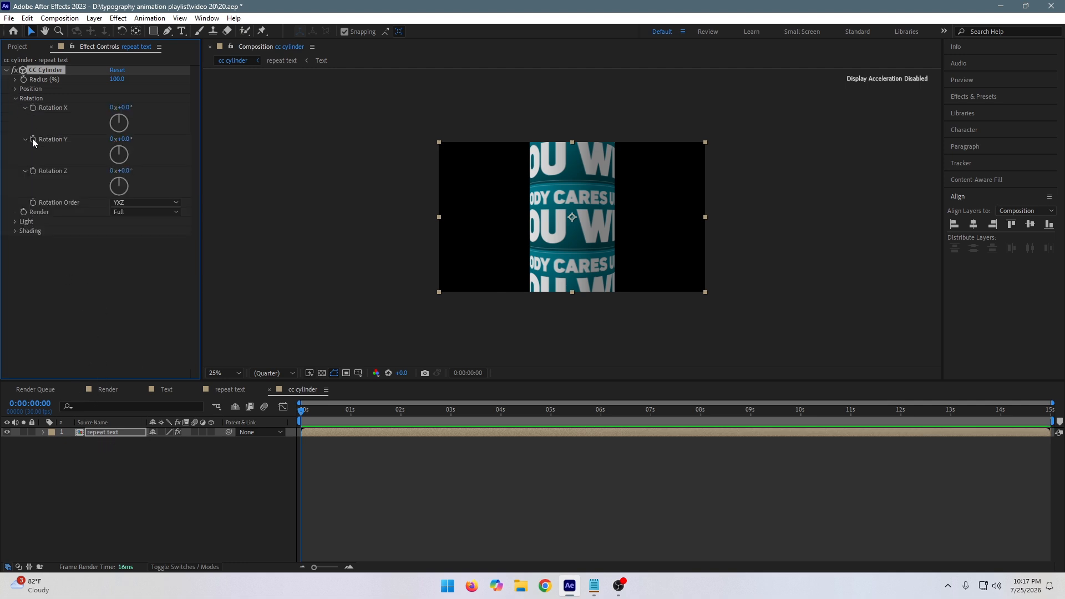
left_click(160, 432)
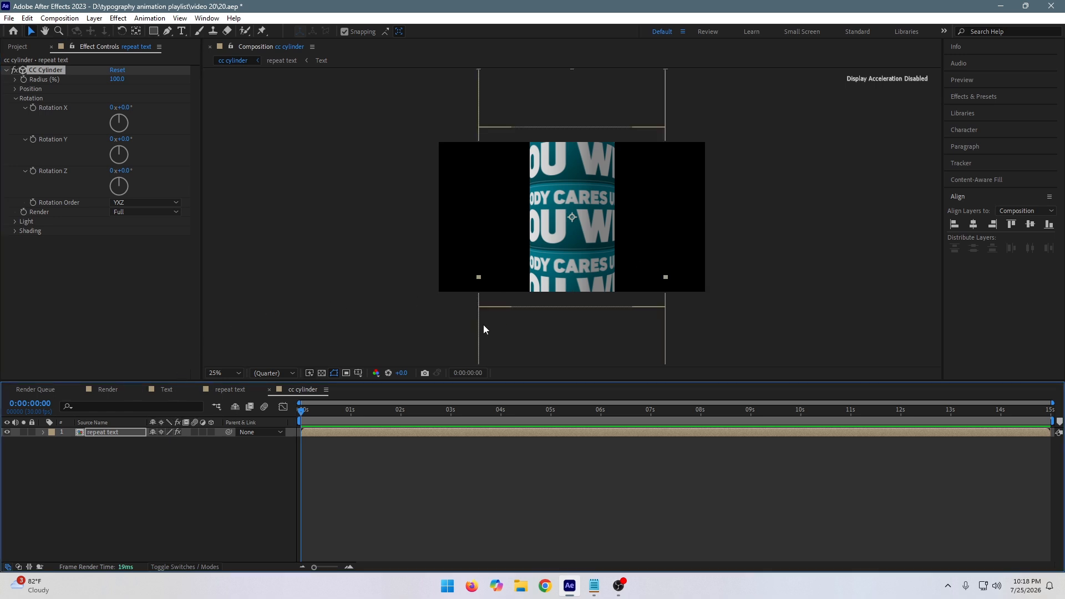
Try a slight -2° layer Rotation on the repeat text layer and set it back to 0°.
left_click(101, 432)
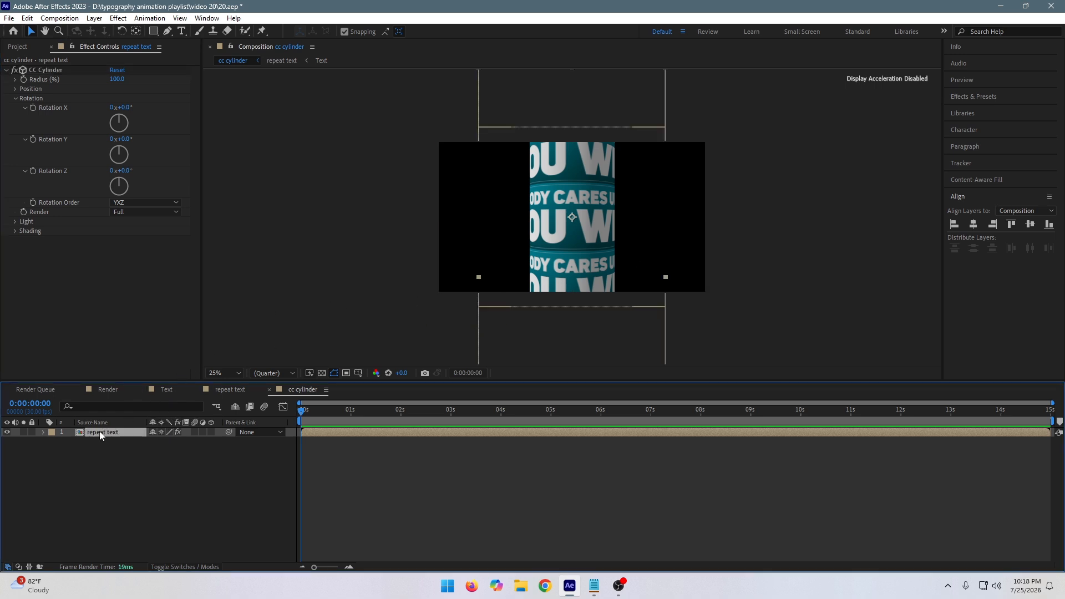
key("r")
mouse_move(165, 441)
left_mouse_down()
mouse_move(127, 453)
mouse_move(166, 443)
left_mouse_up()
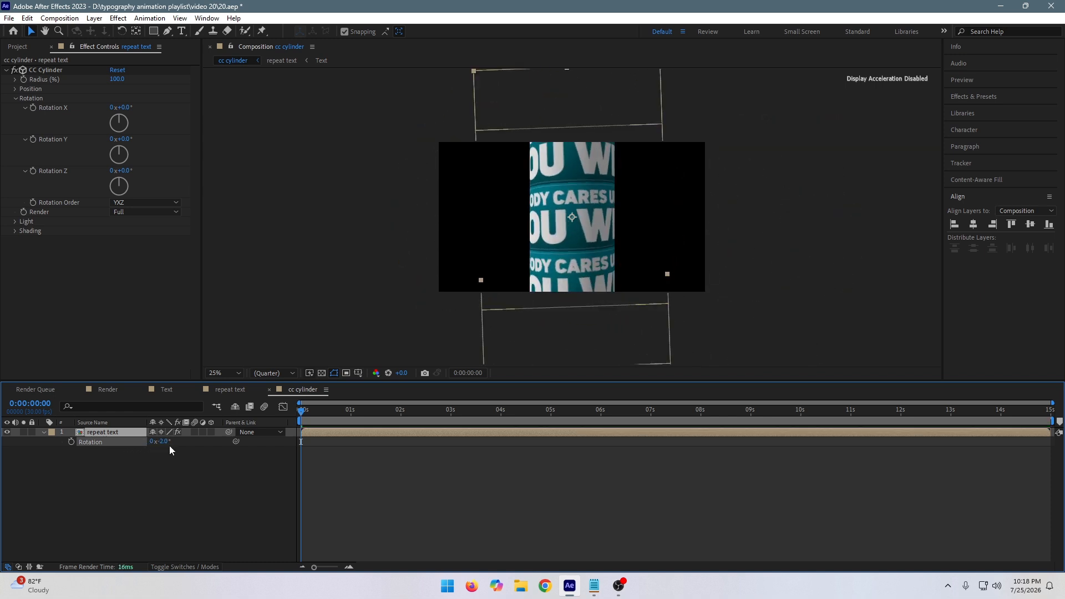
left_click(161, 442)
type("2")
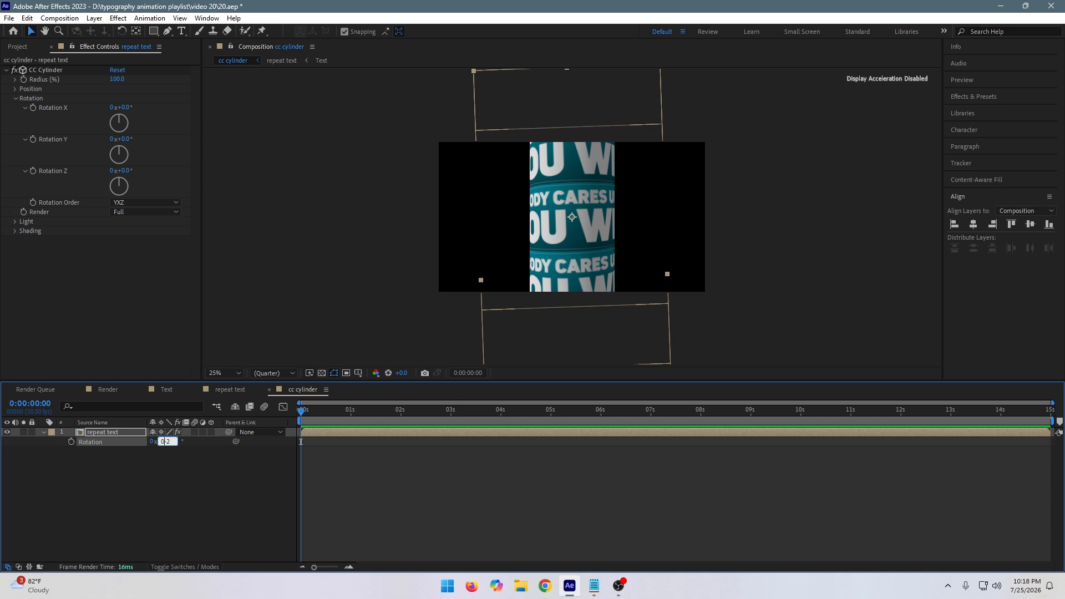
key("Return")
left_click(161, 482)
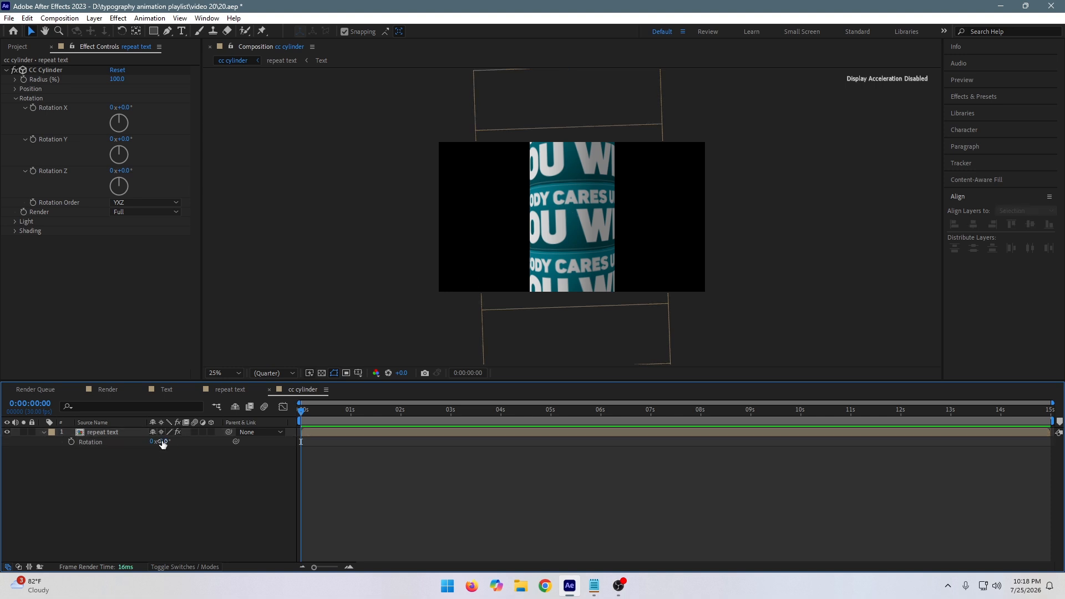
left_click(161, 442)
type("0")
key("Return")
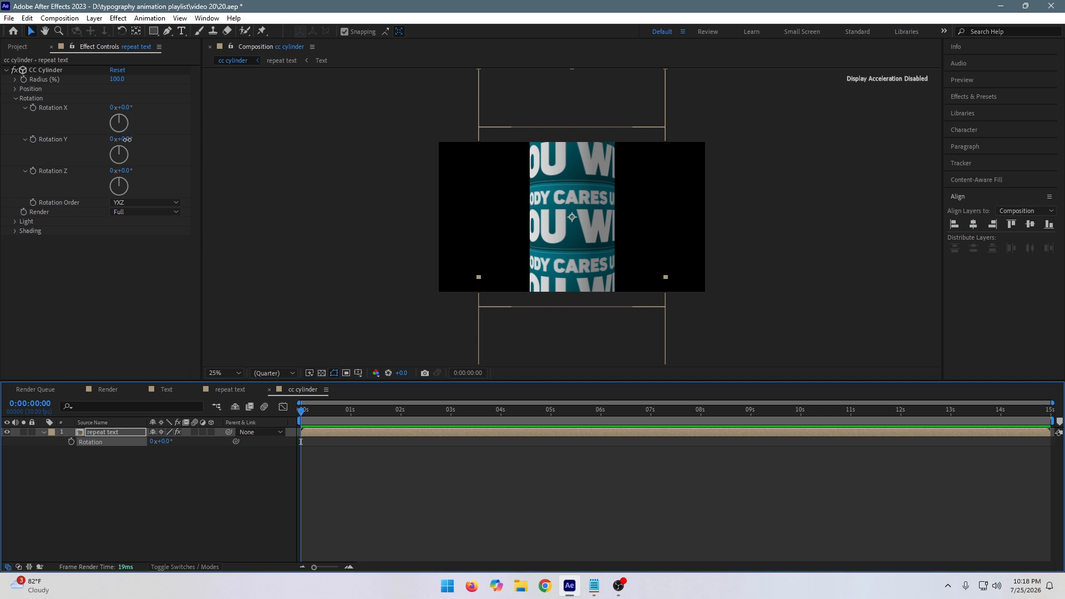
Set CC Cylinder's Rotation Y to 38° and Rotation Z to 90° so the cylinder lies horizontally.
left_click_drag(127, 142, 176, 173)
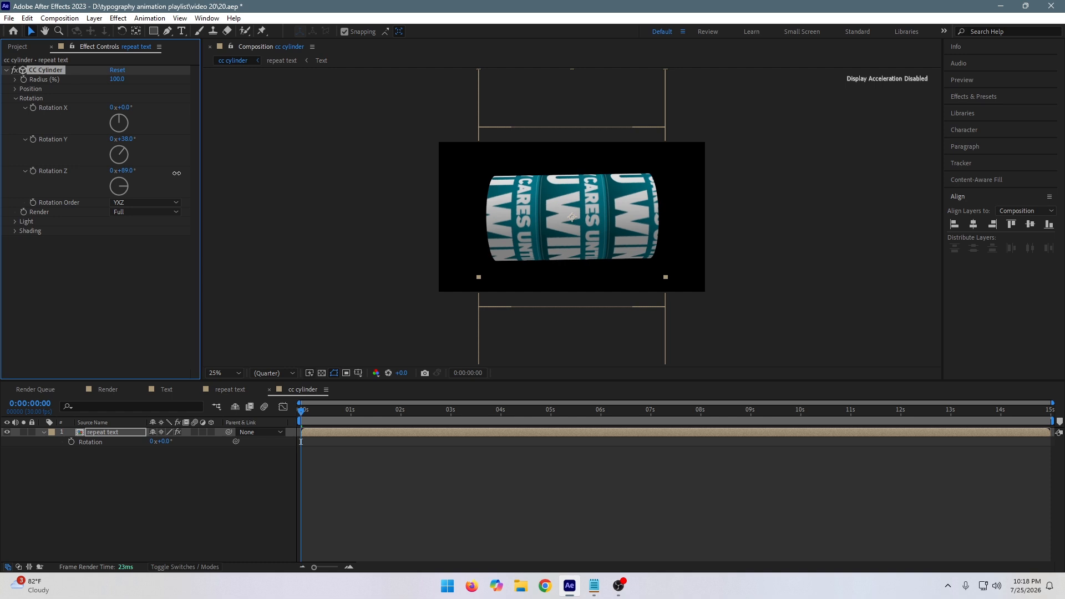
left_click(126, 170)
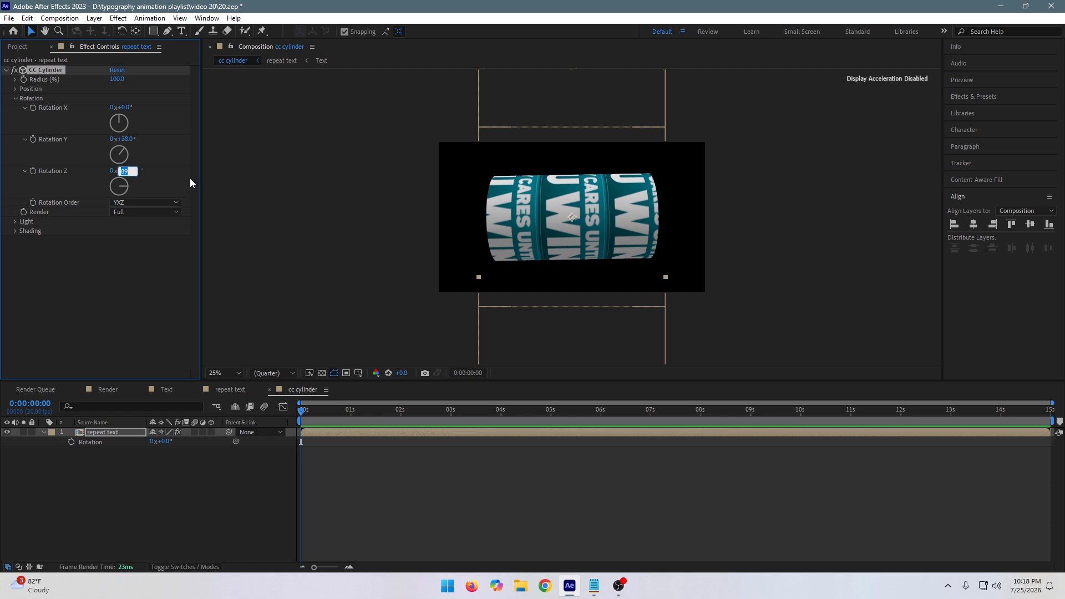
type("90")
key("Return")
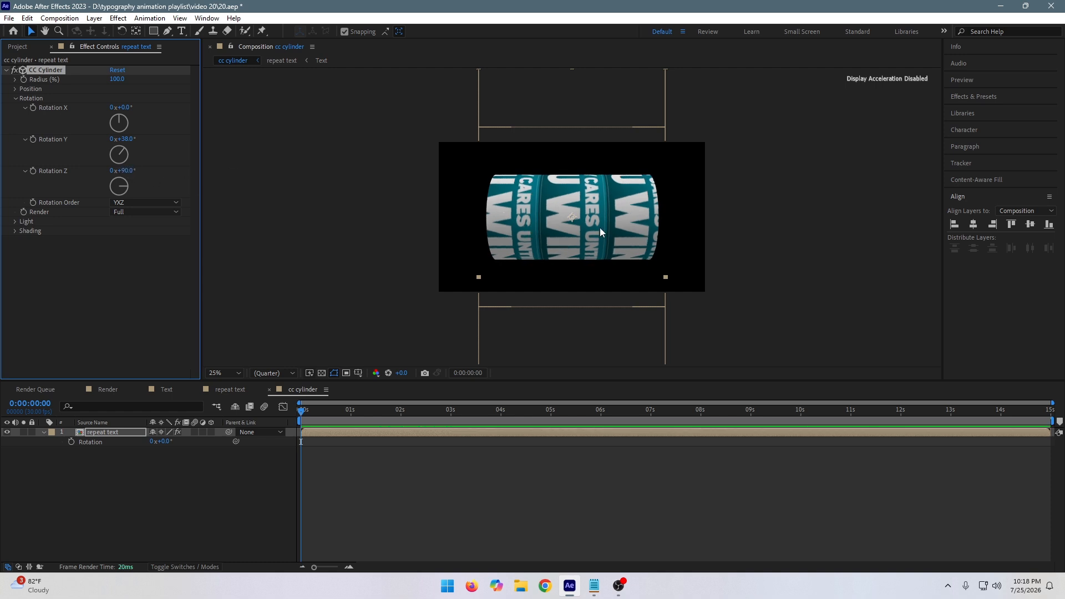
Set the repeat text layer's own Rotation to -90° so the text reads horizontally across the cylinder.
scroll(599, 228, "up", 2)
key("comma")
left_click_drag(167, 442, 127, 452)
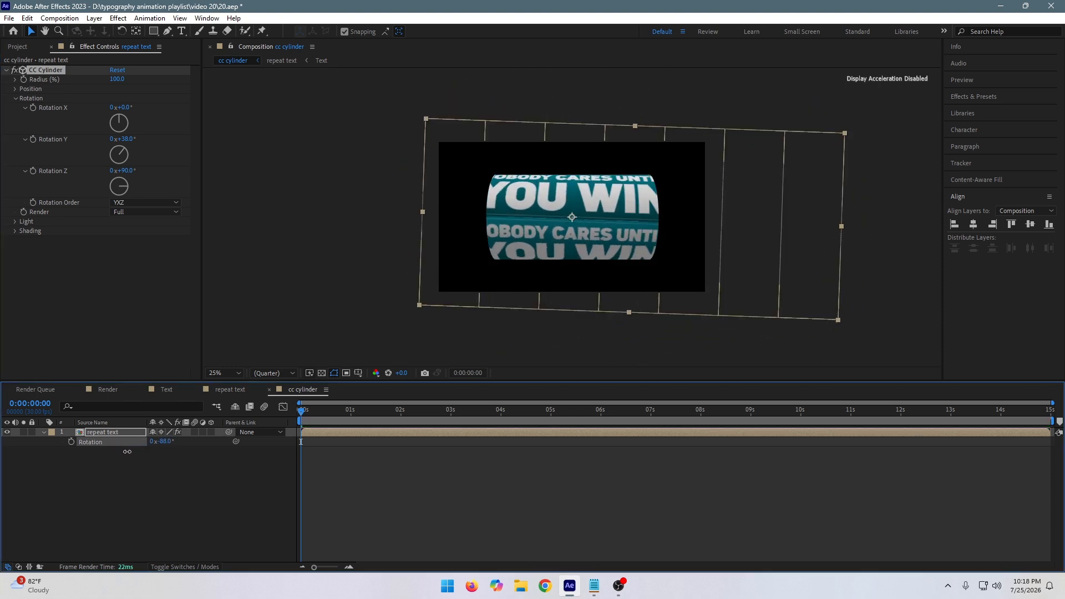
left_click(165, 442)
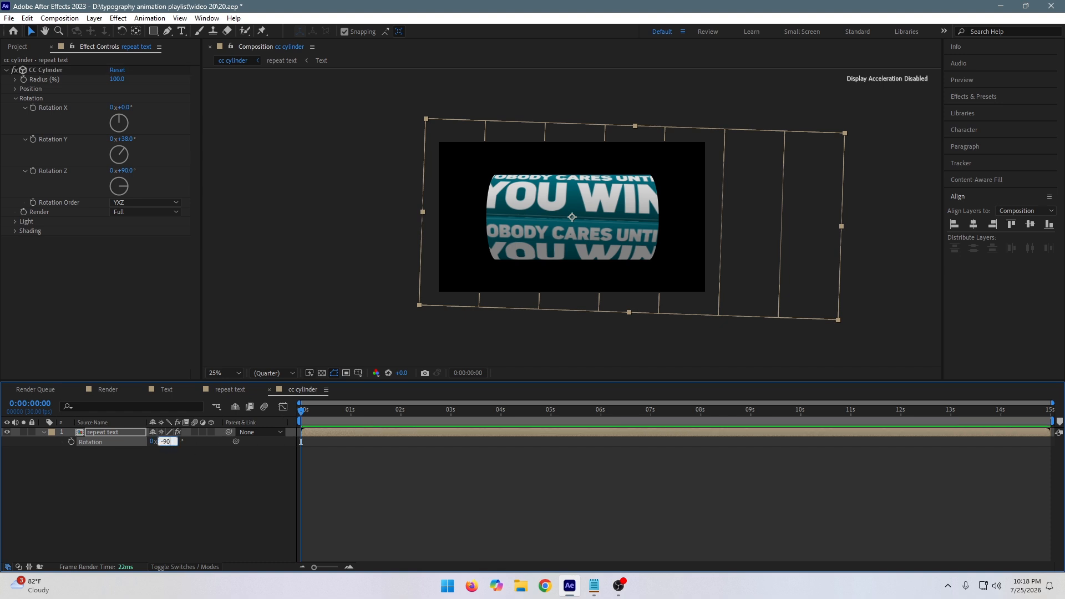
key("Return")
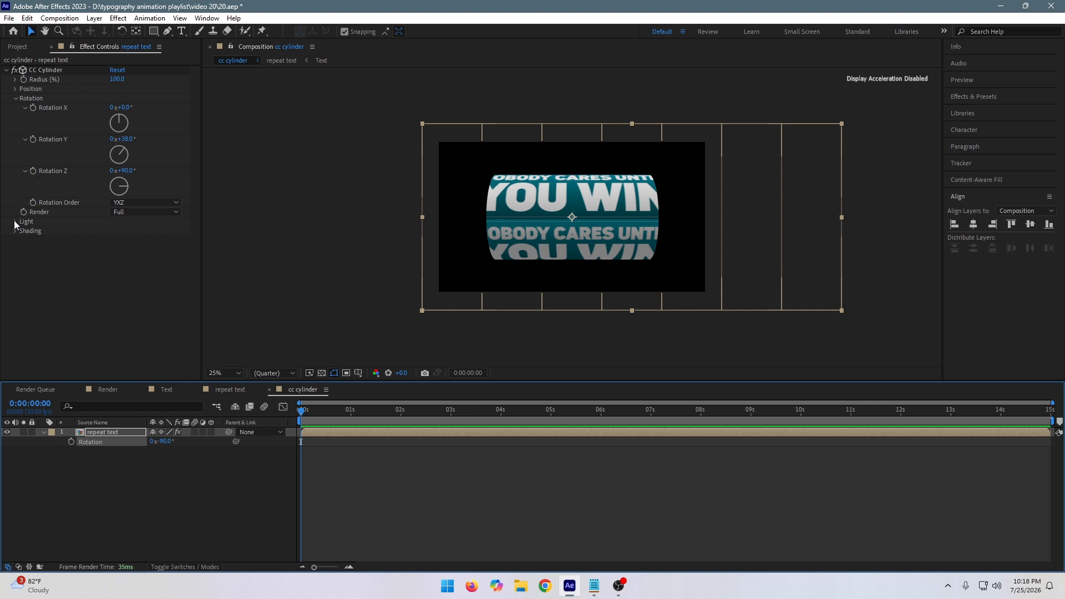
Set CC Cylinder's Position Z to 320 and the repeat text layer's Scale to 51%.
left_click(15, 89)
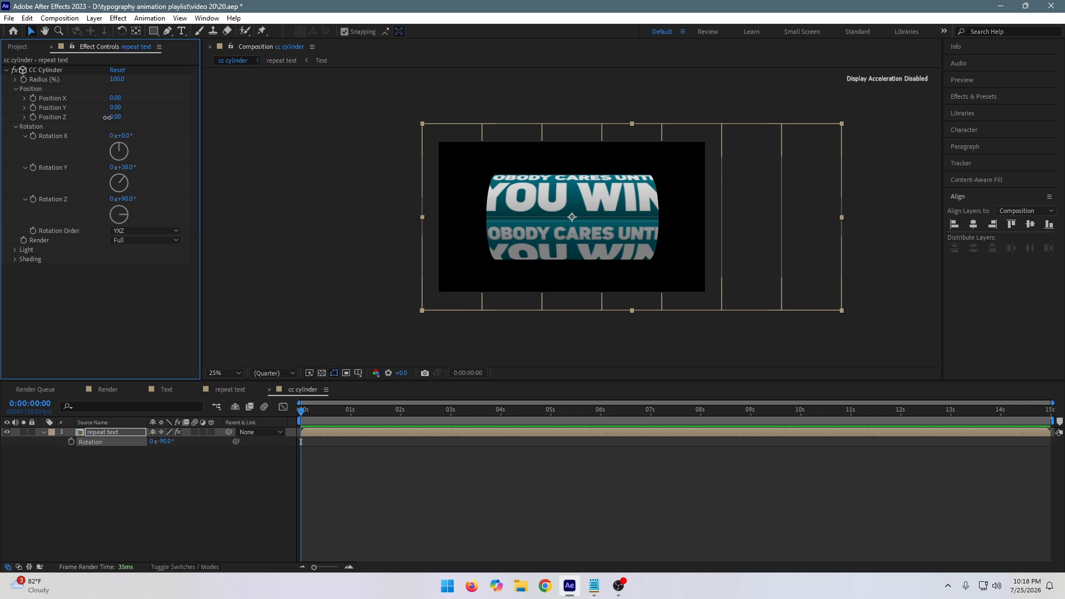
left_click_drag(118, 116, 122, 111)
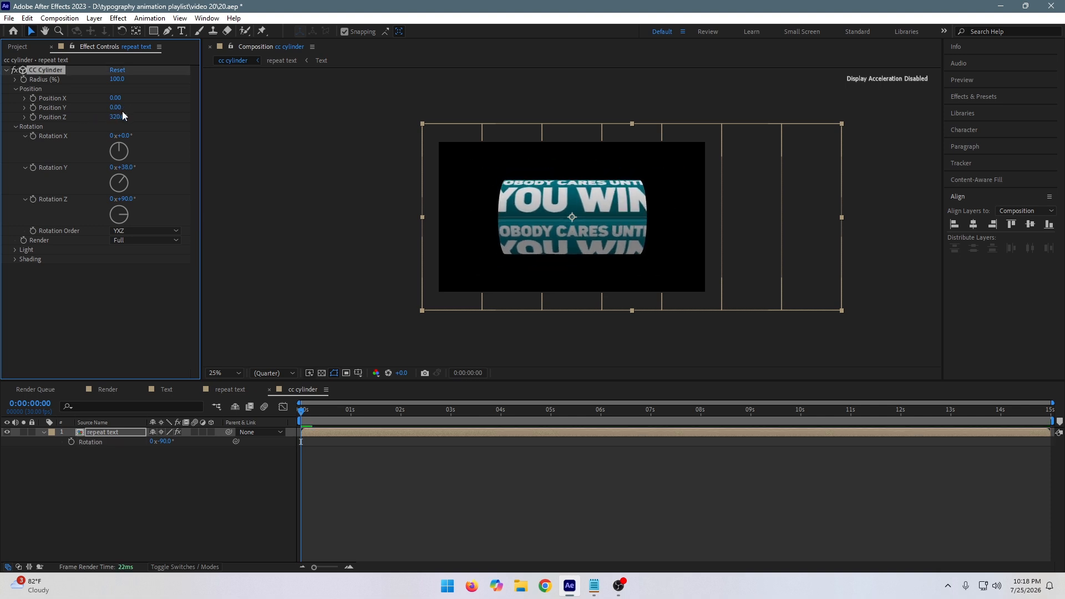
left_click(112, 431)
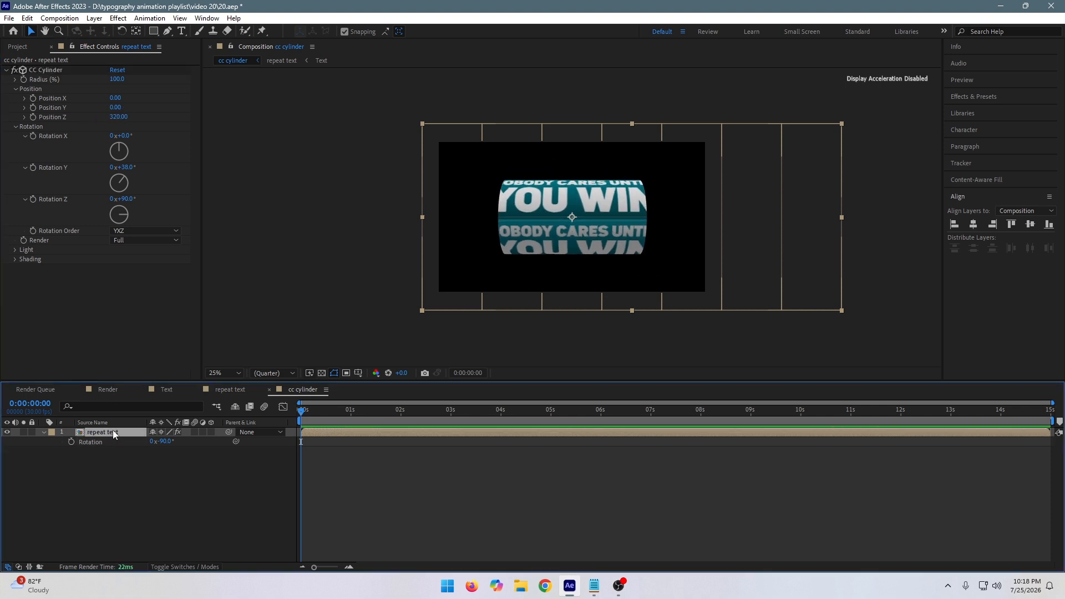
key("s")
mouse_move(169, 447)
left_mouse_down()
mouse_move(147, 452)
mouse_move(161, 447)
left_mouse_up()
scroll(587, 256, "up", 2)
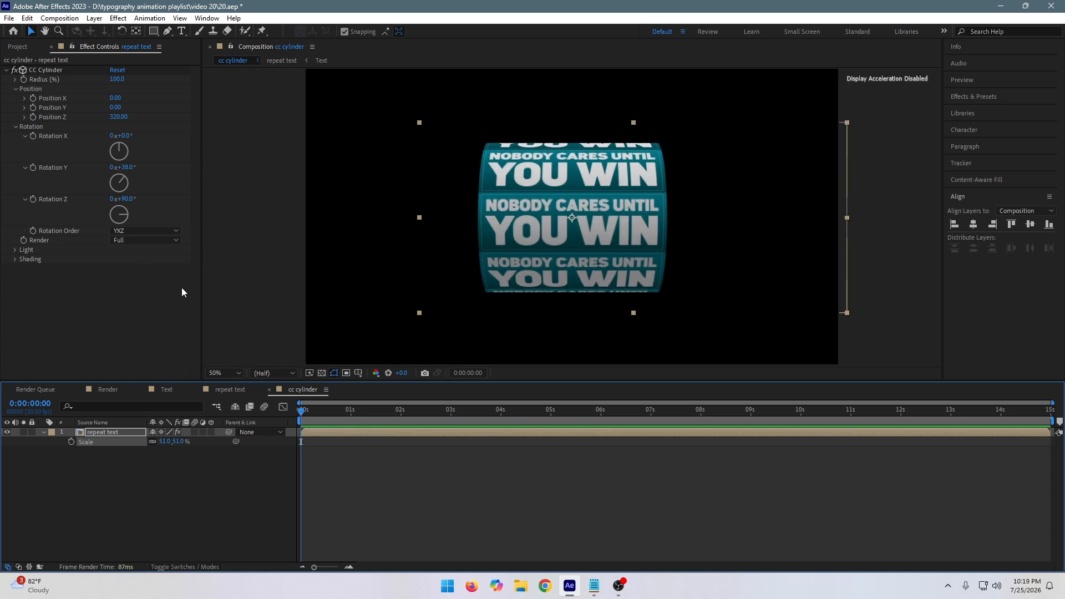
Try a different CC Cylinder Rotation Z angle and undo the change.
left_click_drag(124, 198, 159, 194)
key("ctrl+z")
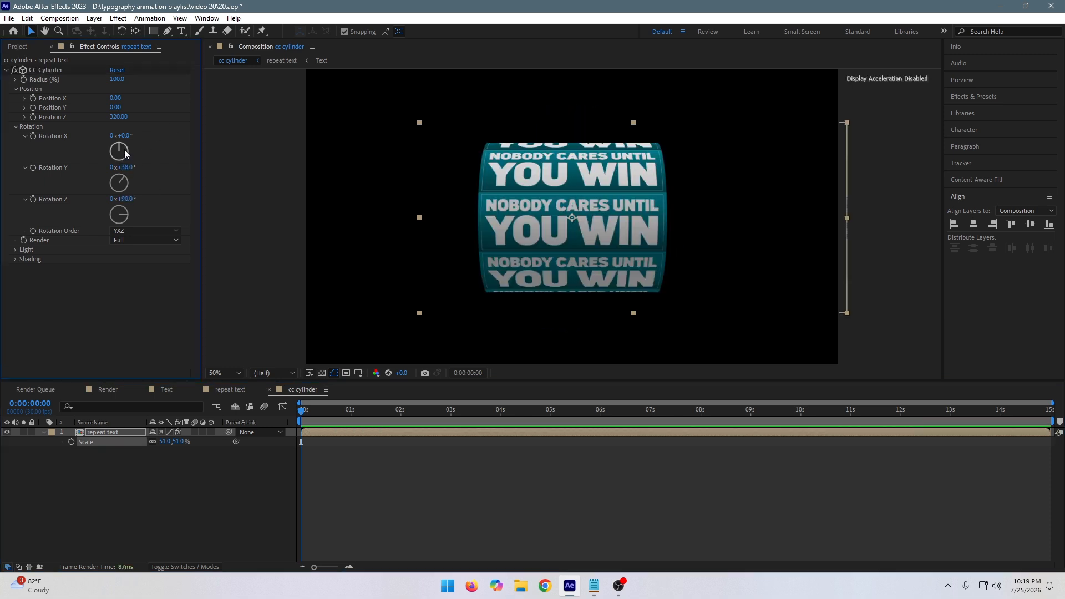
Try out CC Cylinder's Rotation X and turn it to -73° to inspect the open part of the ring.
left_click_drag(122, 135, 171, 138)
key("ctrl+z")
key("comma")
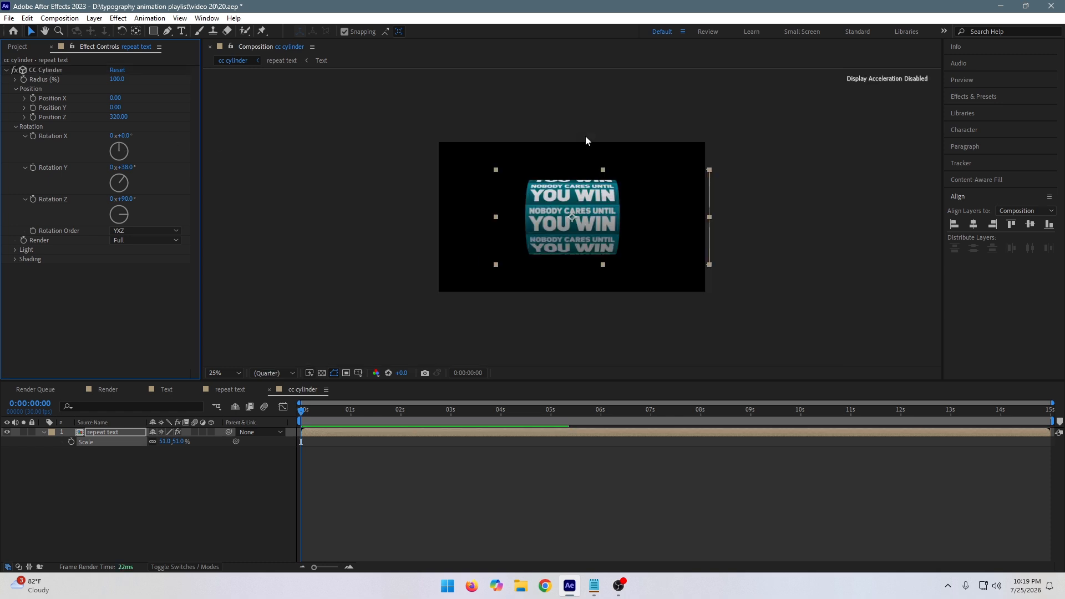
left_click_drag(127, 136, 93, 146)
key("period")
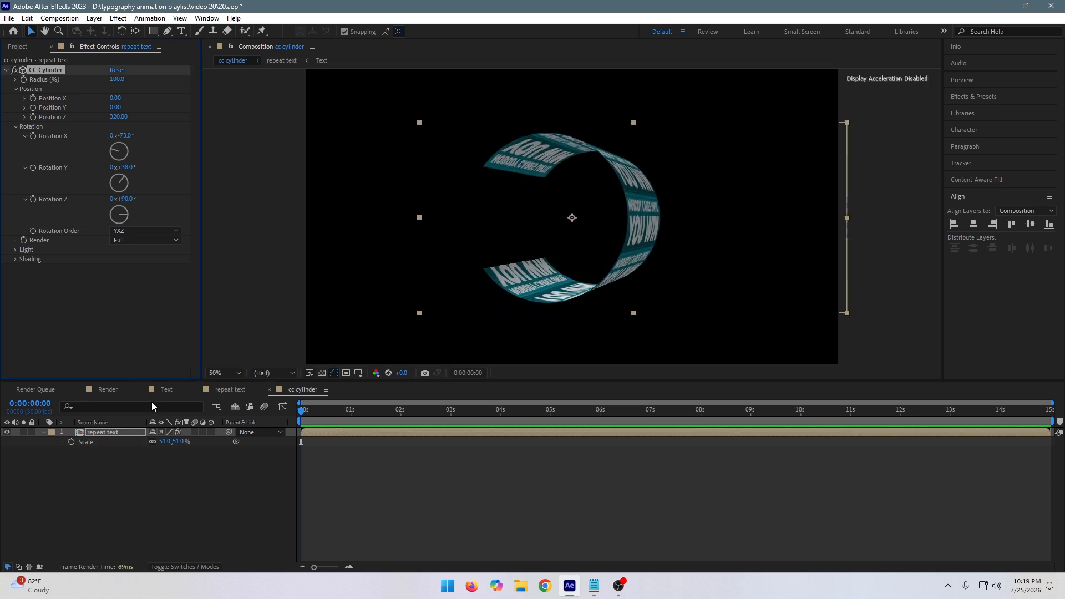
In the repeat text composition, duplicate the lowest Text block and place the copy directly beneath the stack.
left_click(228, 389)
left_click(91, 432)
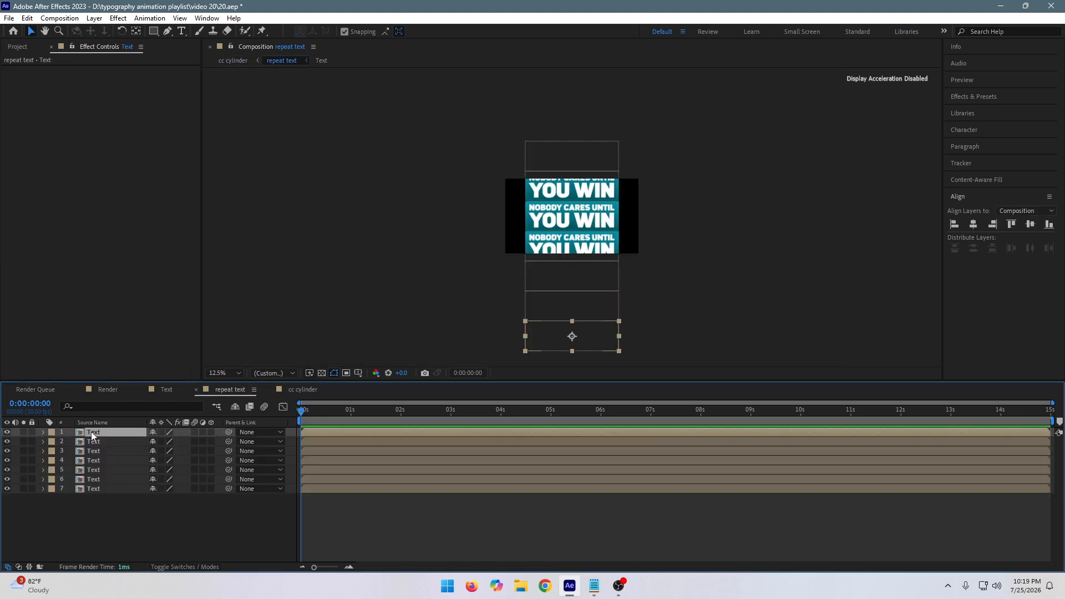
key("ctrl+d")
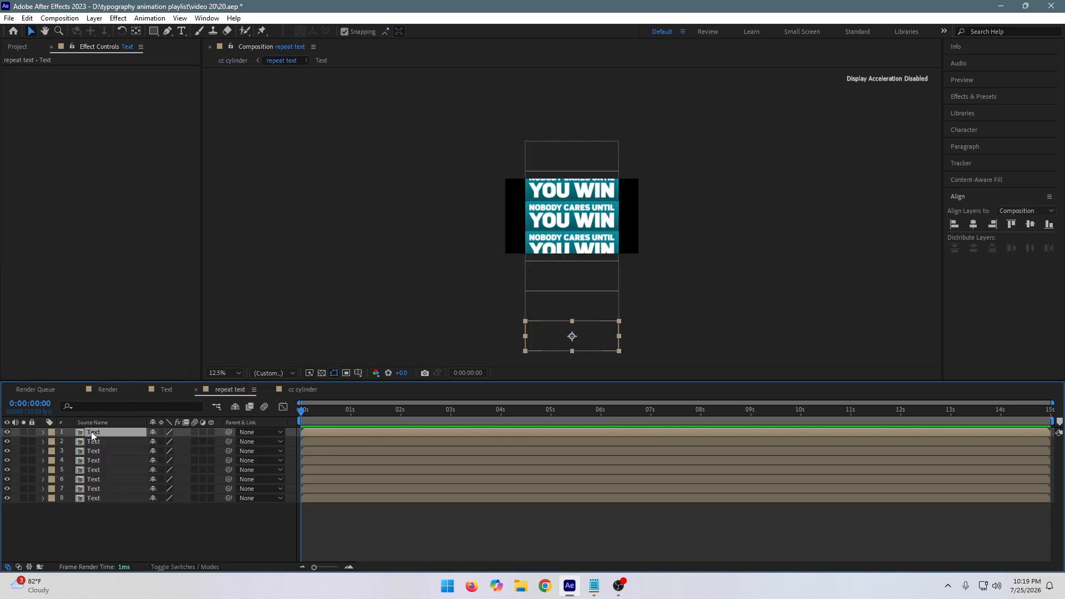
left_click_drag(529, 330, 529, 360)
Duplicate the uppermost Text block, stack the copy directly above it, and check the ring in the cc cylinder composition.
left_click(536, 156)
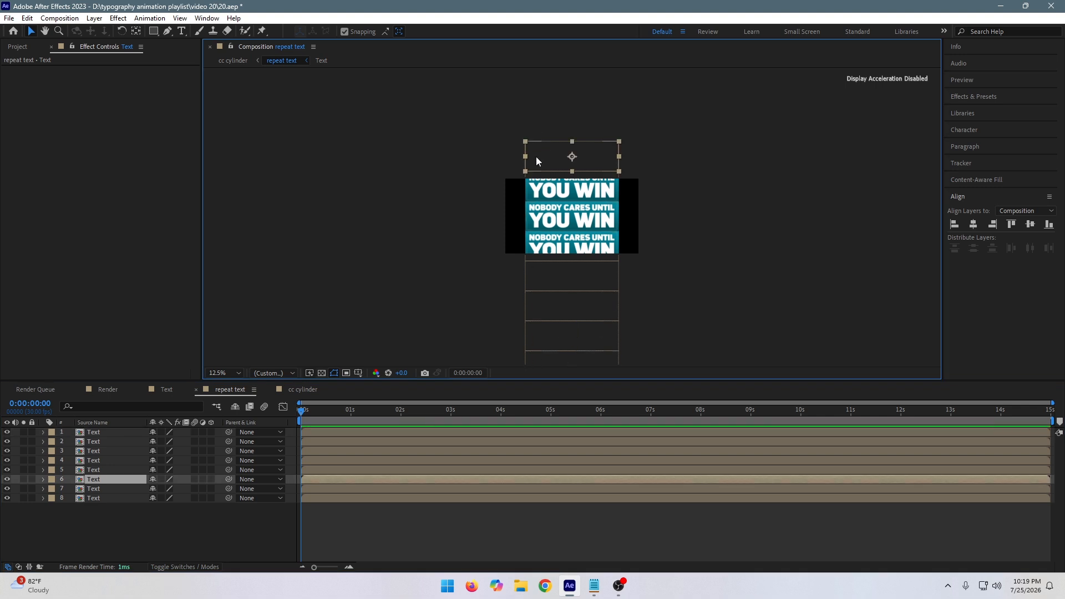
key("ctrl+d")
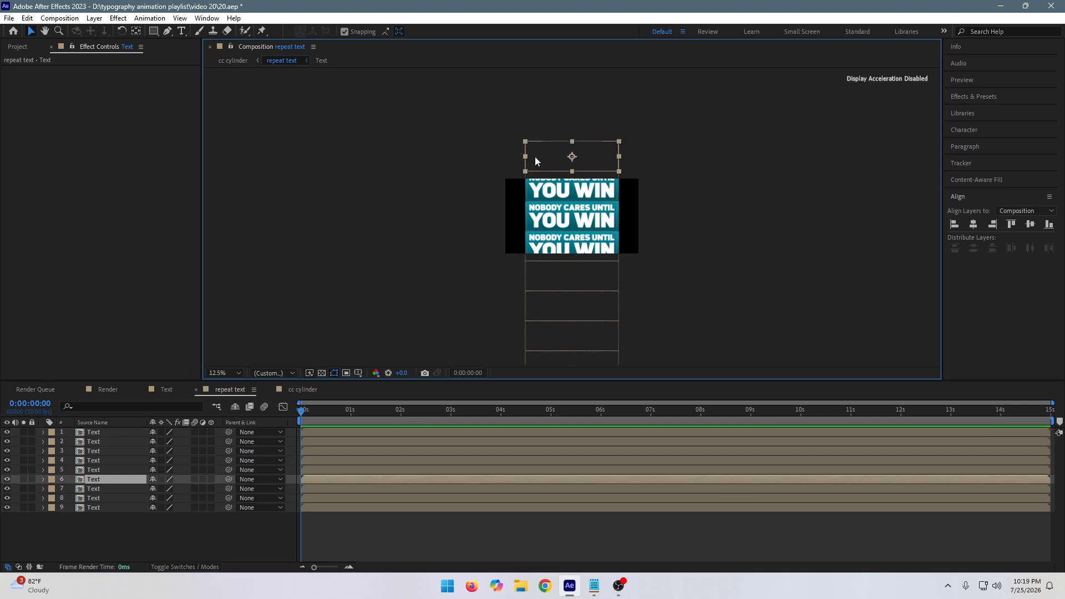
left_click_drag(528, 165, 533, 128)
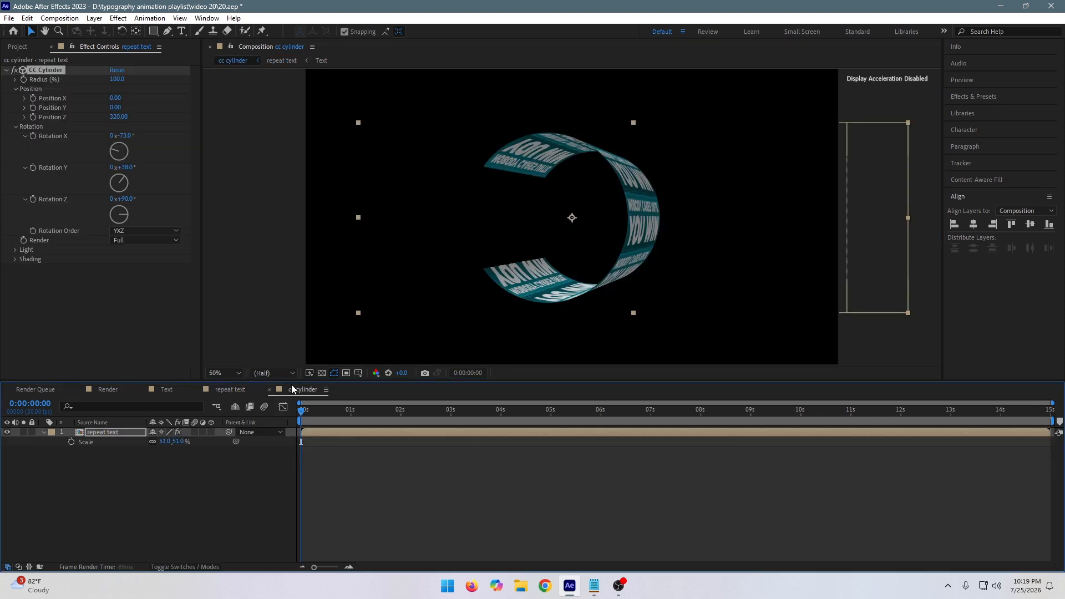
left_click(303, 388)
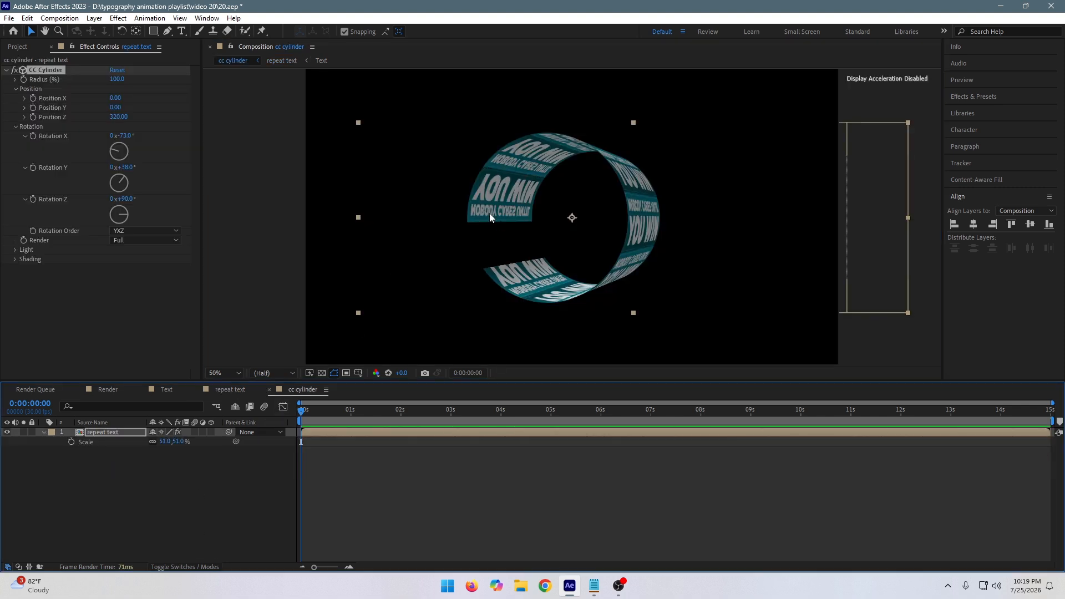
Add one more duplicate Text block on top of the repeat text stack and return to the cc cylinder composition.
left_click(224, 391)
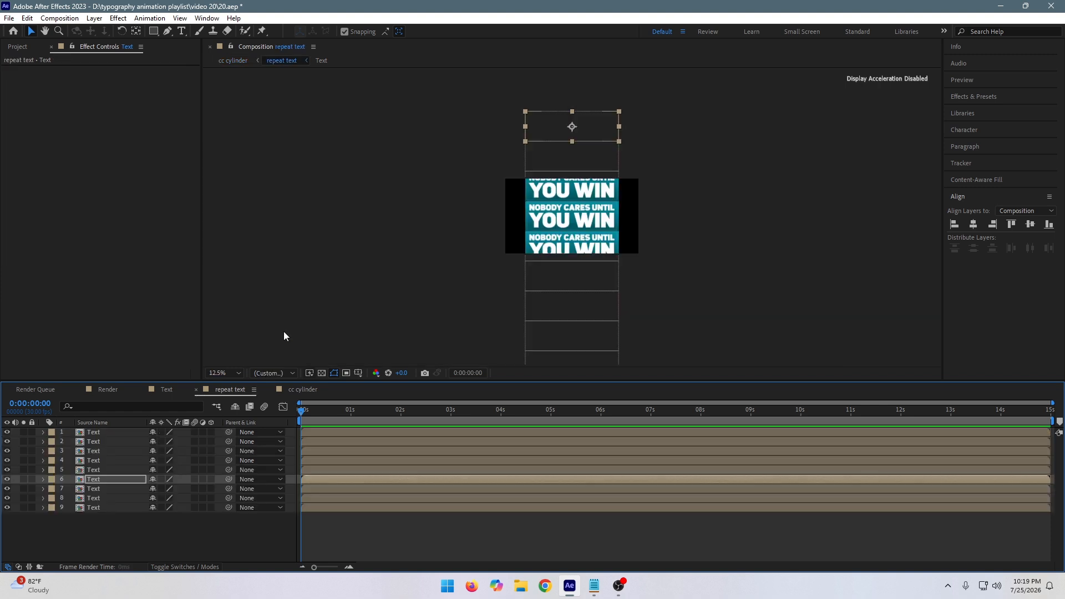
left_click(559, 128)
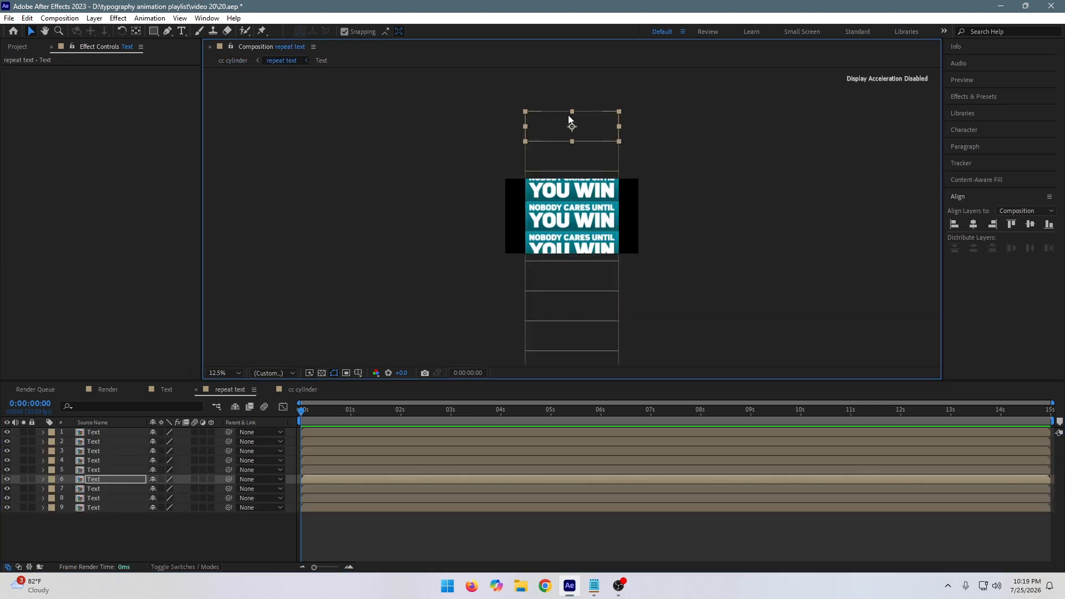
key("ctrl+d")
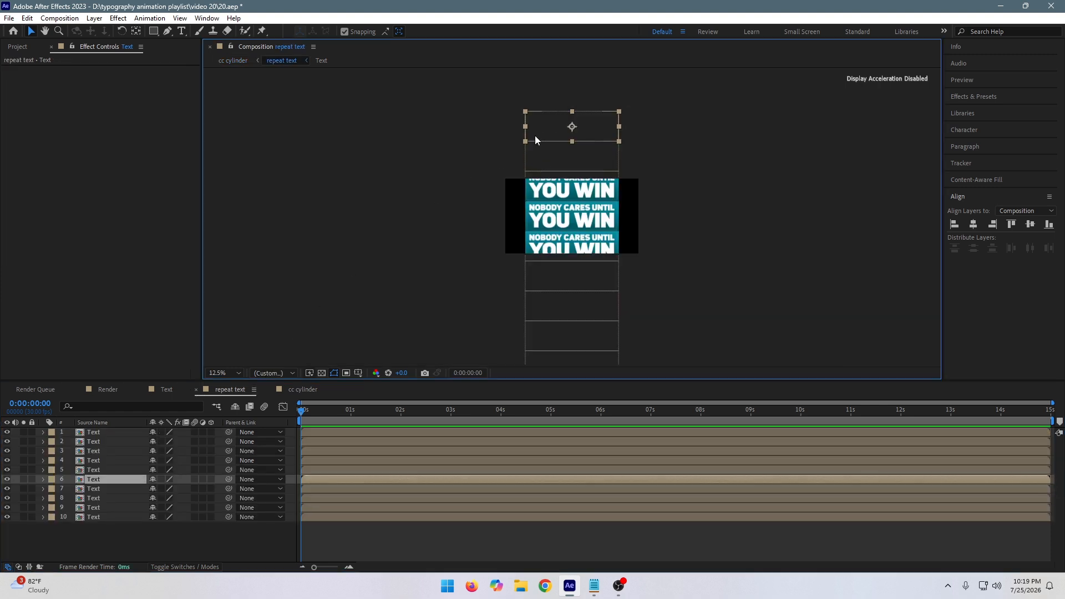
left_click_drag(530, 138, 526, 108)
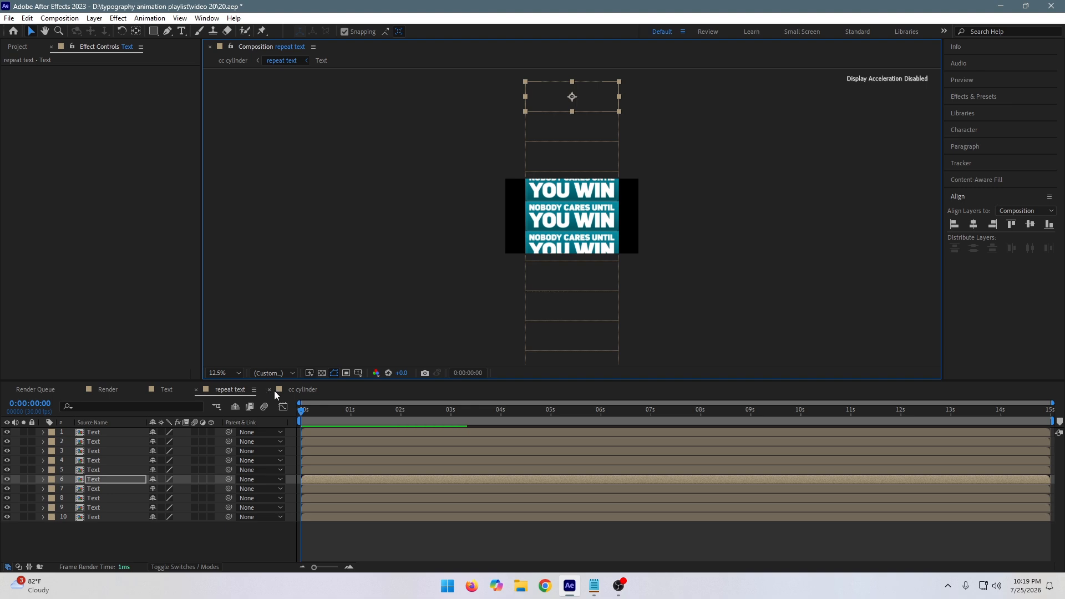
left_click(301, 390)
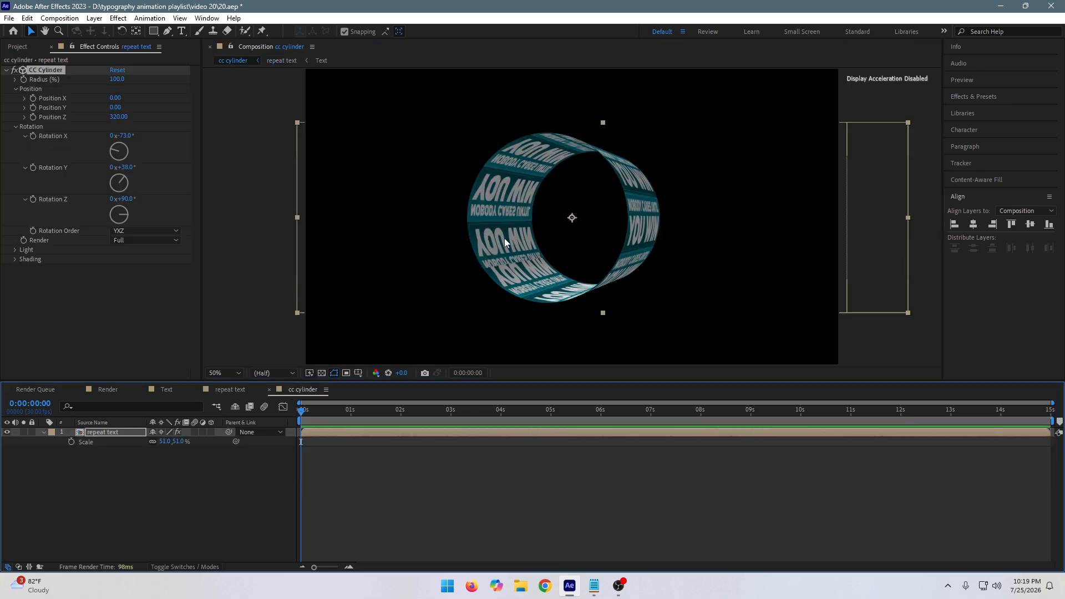
Set CC Cylinder's Rotation X to 40° so the cylinder faces the view at an angle.
mouse_move(123, 135)
left_mouse_down()
mouse_move(94, 143)
mouse_move(165, 124)
mouse_move(109, 138)
mouse_move(139, 129)
left_mouse_up()
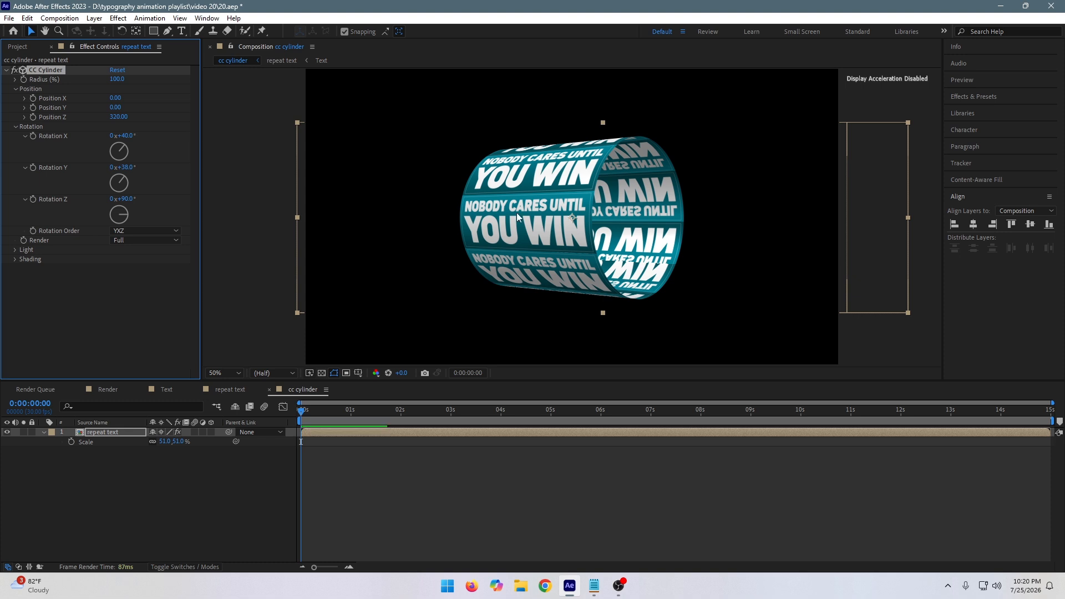
scroll(576, 222, "down", 2)
scroll(576, 221, "up", 2)
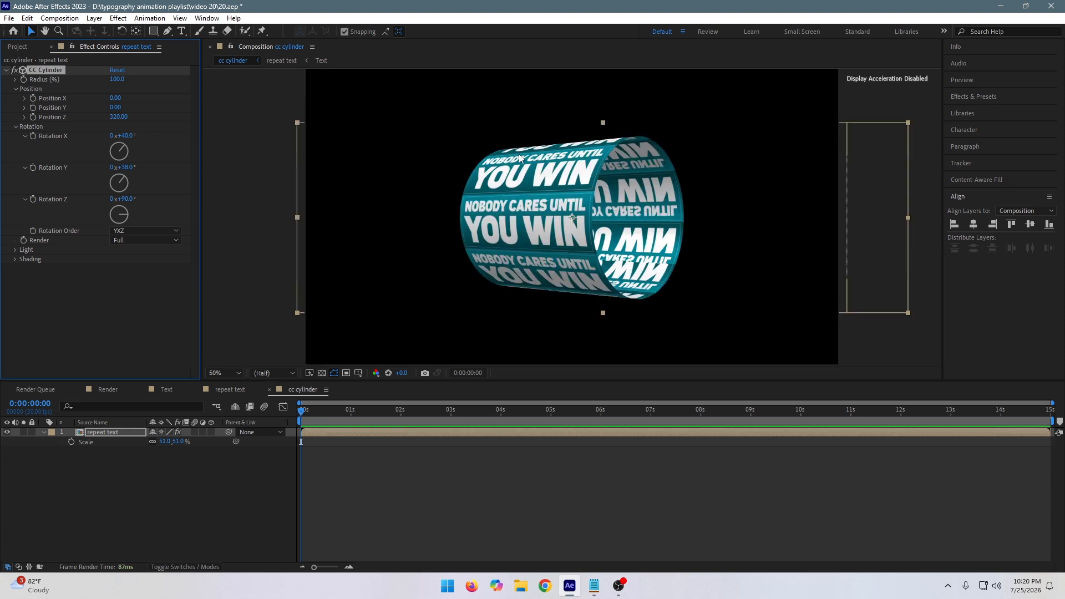
Set CC Cylinder's Light Height to -3, Light Direction to -87°, Ambient to 56 and Metal to 65.
left_click(15, 250)
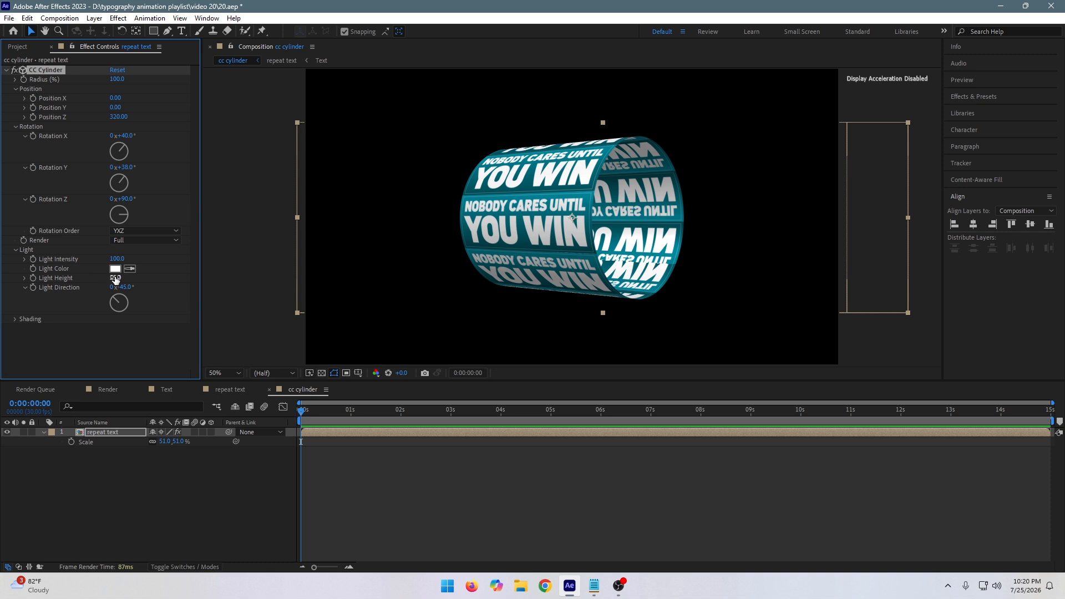
mouse_move(115, 279)
left_mouse_down()
mouse_move(104, 280)
mouse_move(258, 288)
mouse_move(197, 304)
mouse_move(101, 292)
left_mouse_up()
left_click(15, 319)
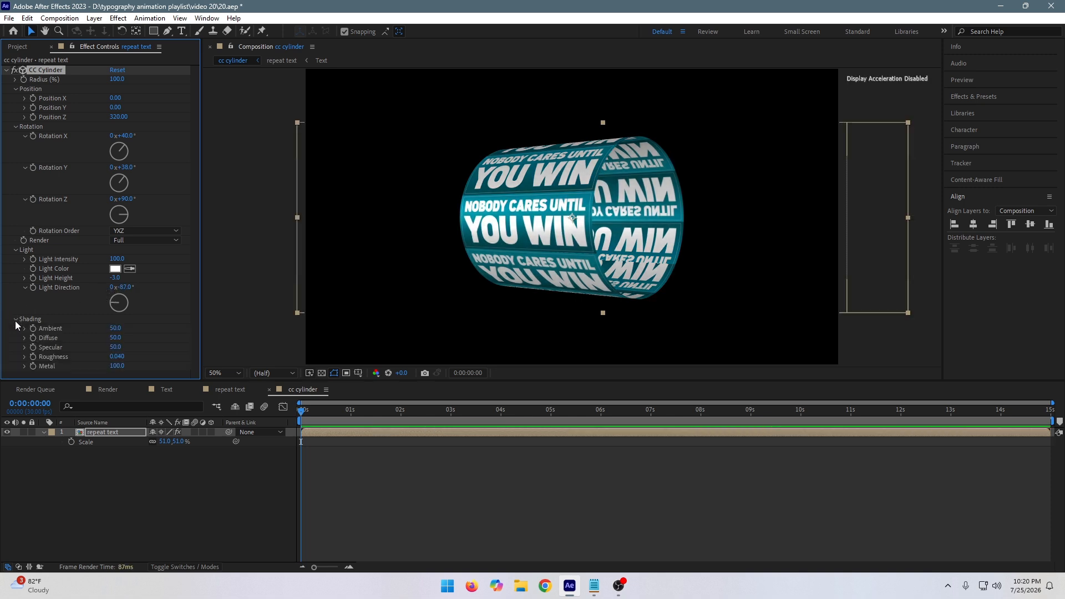
left_click_drag(113, 328, 118, 331)
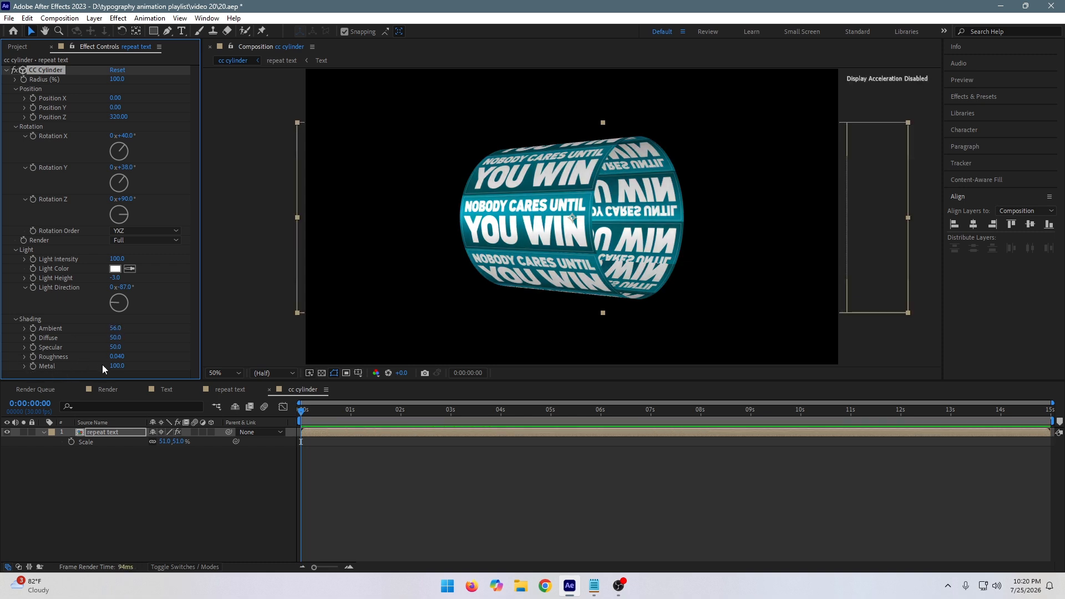
left_click_drag(117, 366, 118, 329)
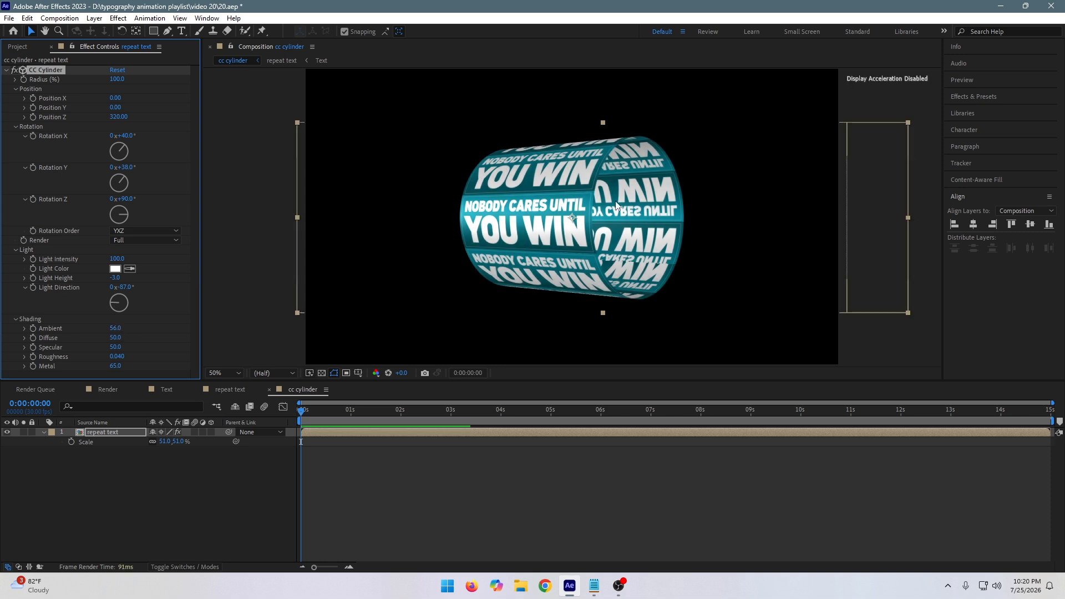
scroll(765, 180, "down", 2)
scroll(719, 190, "up", 2)
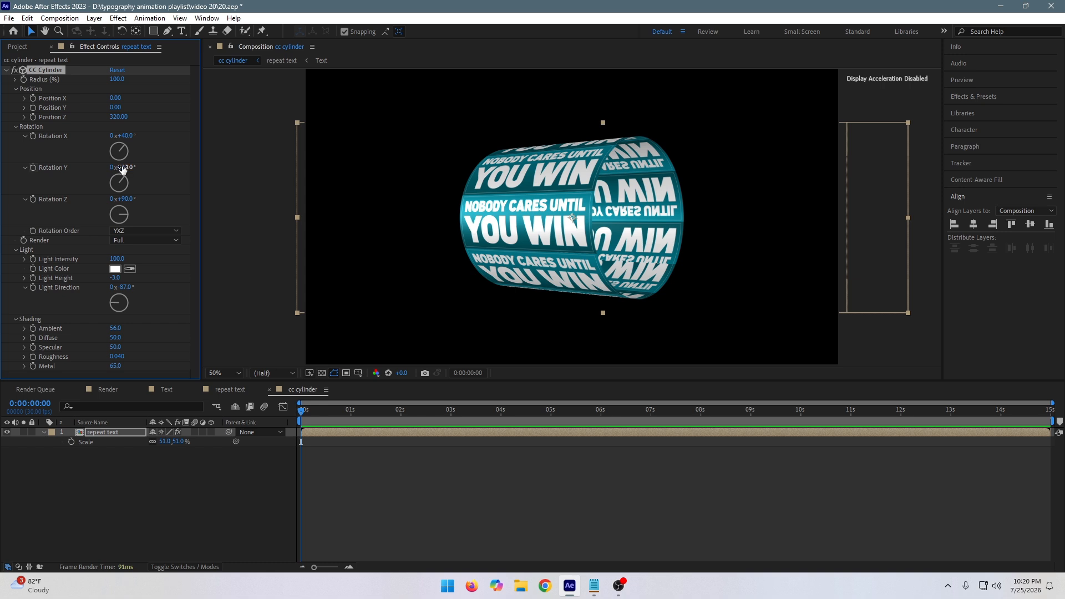
Set CC Cylinder's Rotation Y to 0° and start keyframing it at 0:00:00:00.
left_click_drag(124, 167, 152, 168)
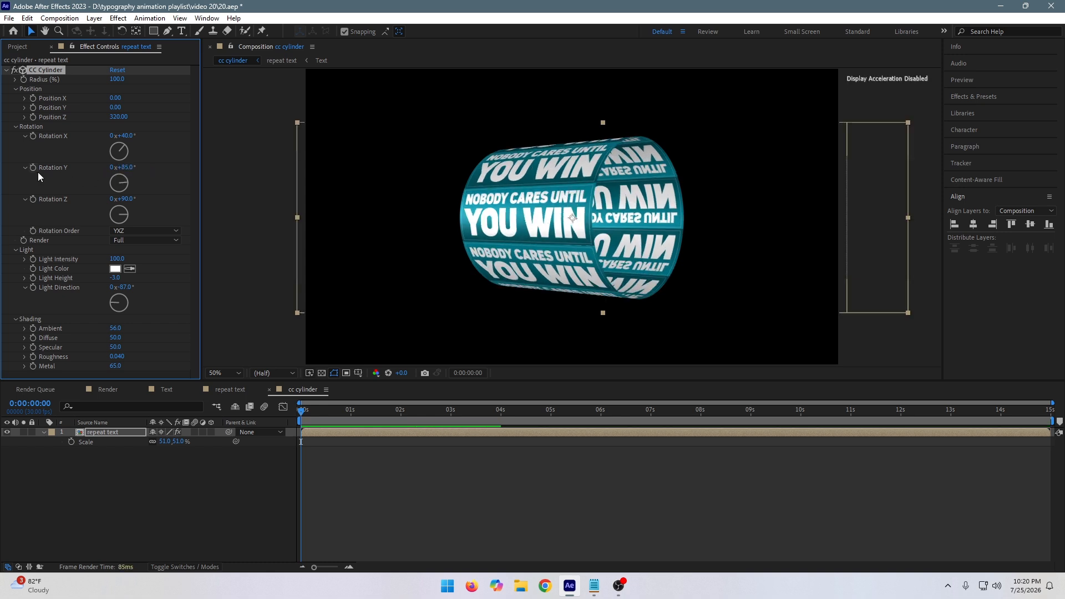
left_click(131, 164)
type("0")
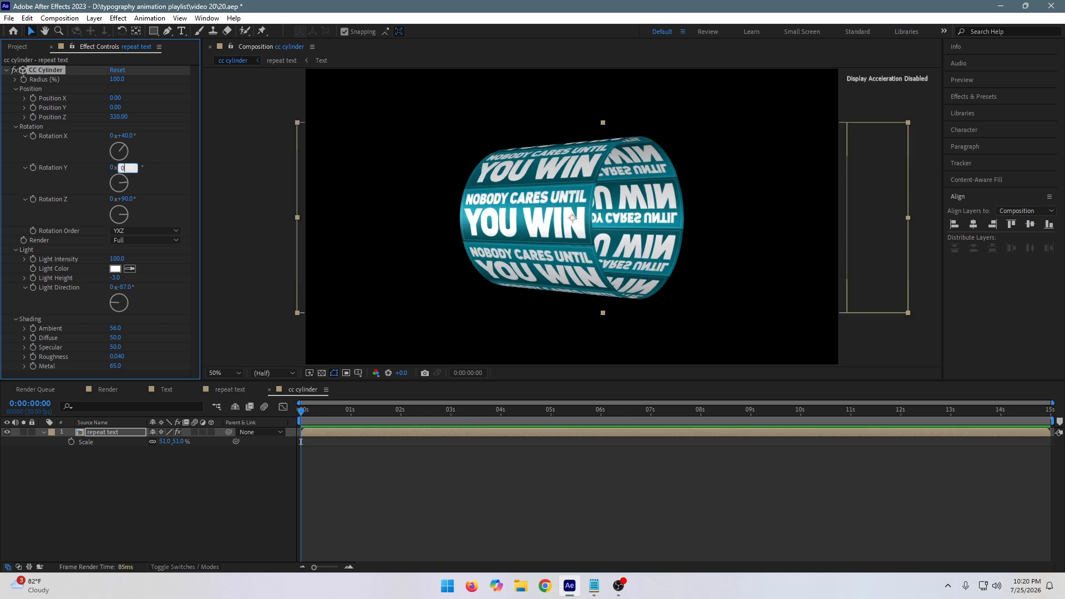
key("Return")
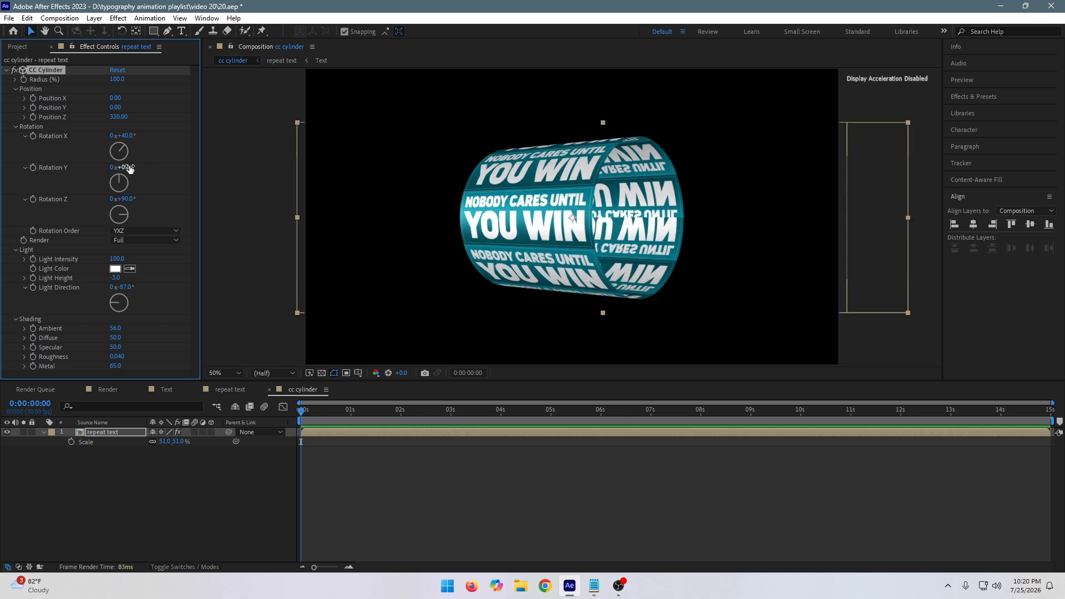
left_click(32, 166)
Keyframe CC Cylinder's Rotation Y at -1 full revolution at 0:00:14:29 and preview the spin.
left_click(1050, 411)
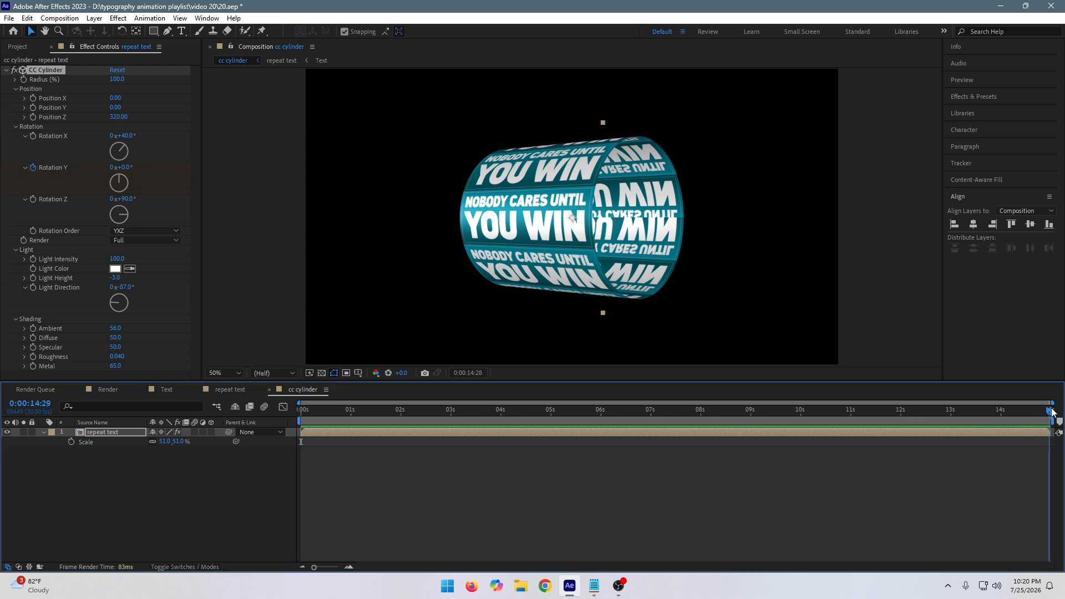
left_click(113, 169)
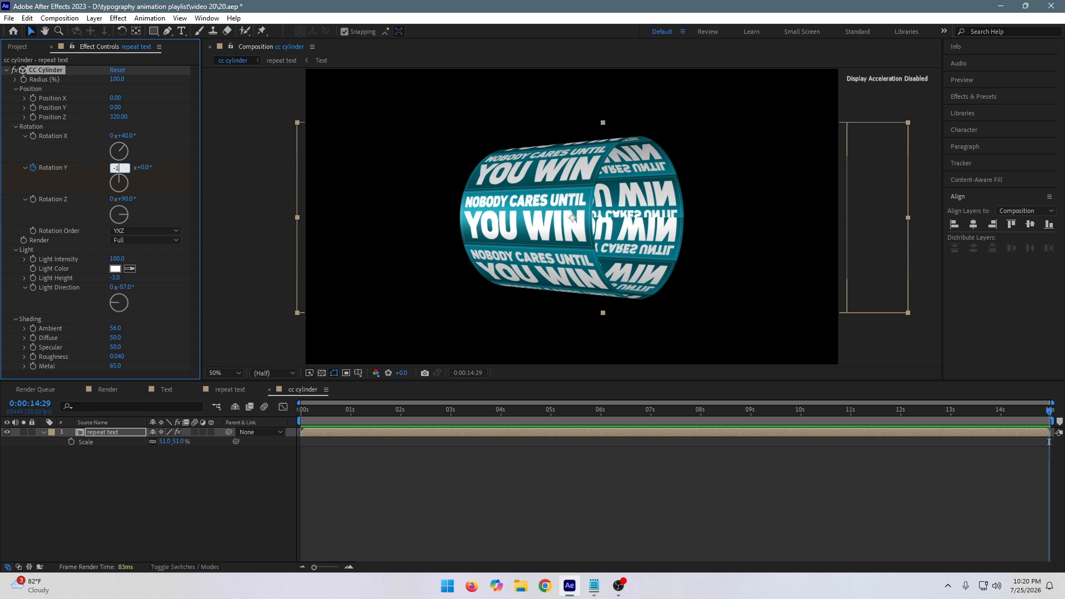
type("-1")
key("Return")
left_click(340, 409)
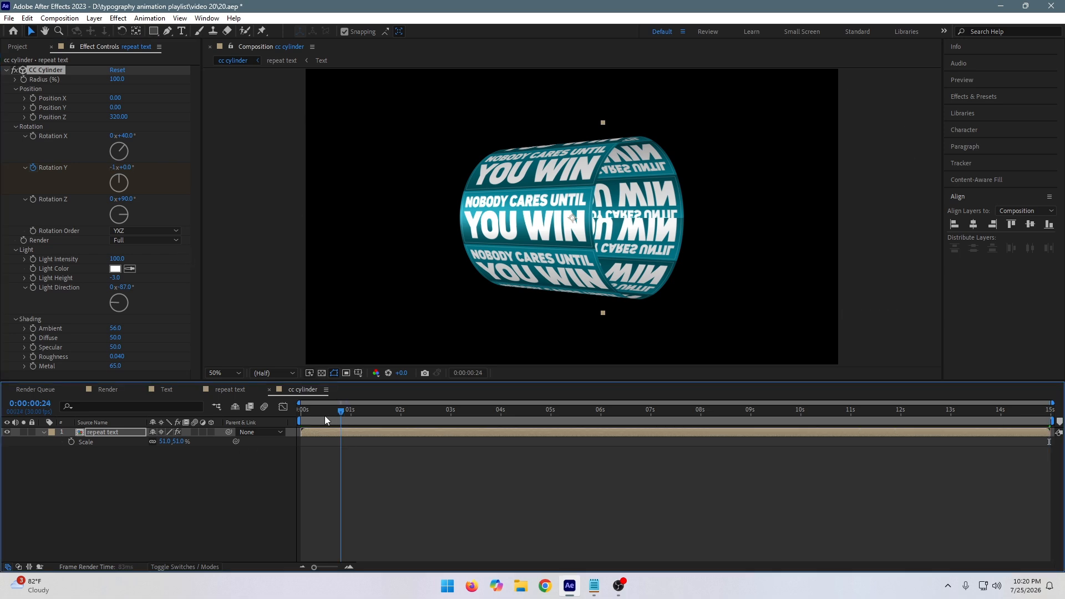
key("space")
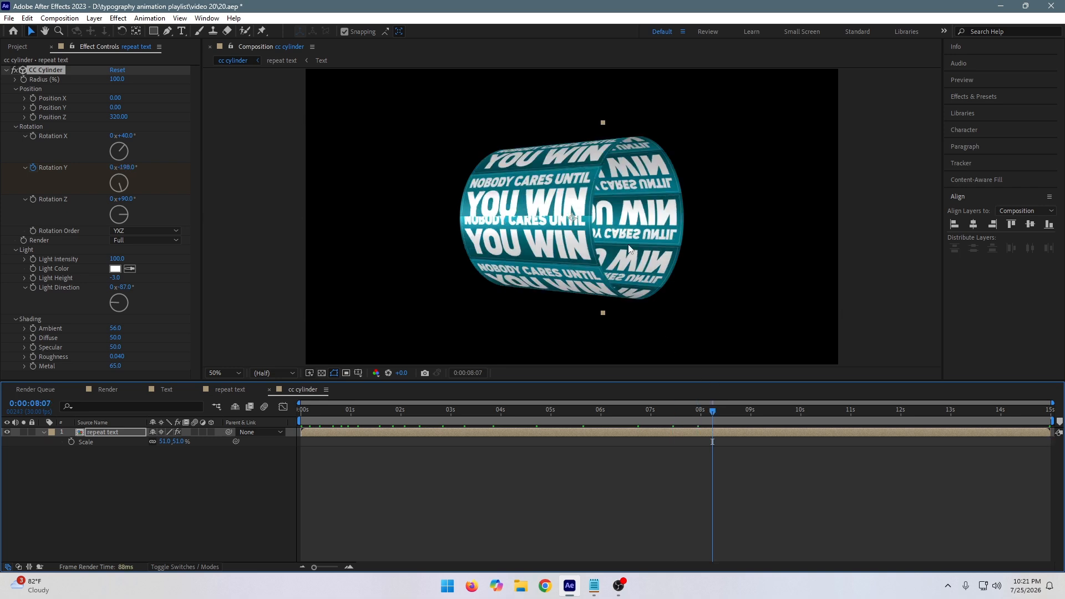
key("comma")
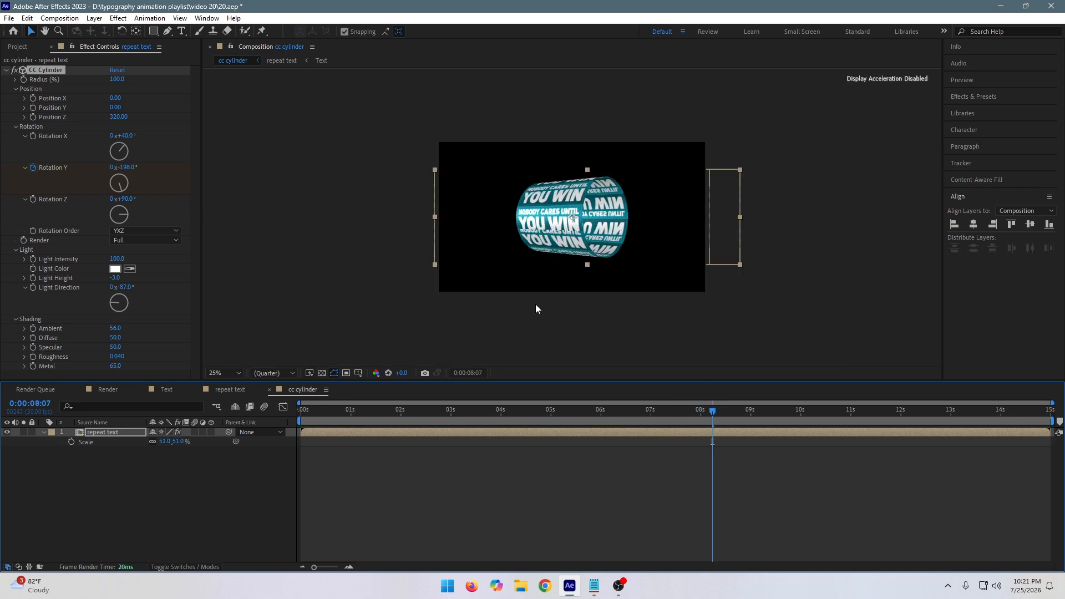
Add the cc cylinder composition as a layer in the Render composition and save the project.
left_click(97, 520)
left_click(108, 389)
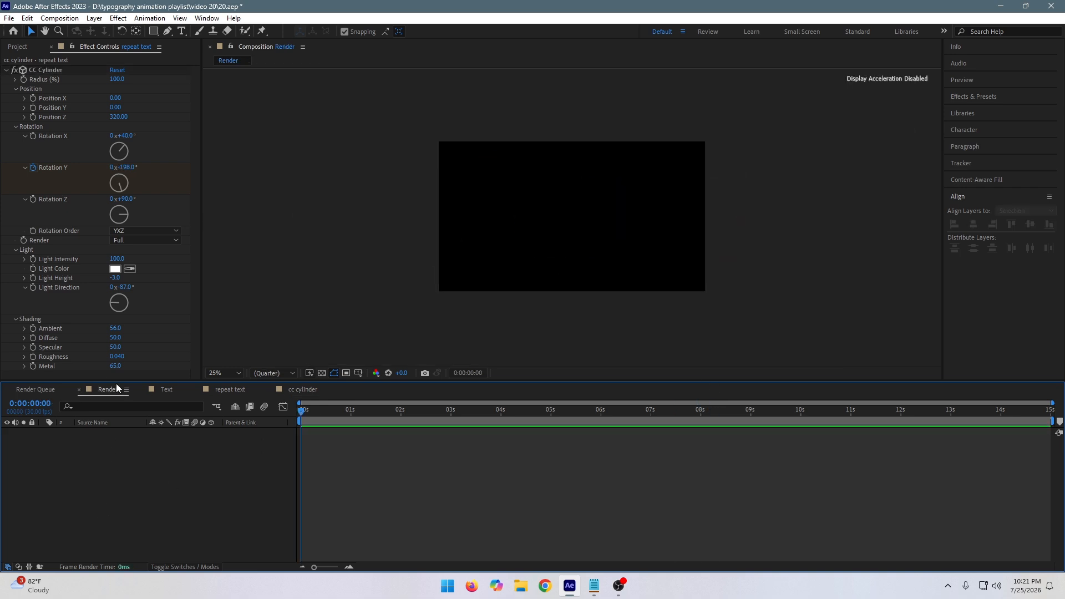
left_click(17, 47)
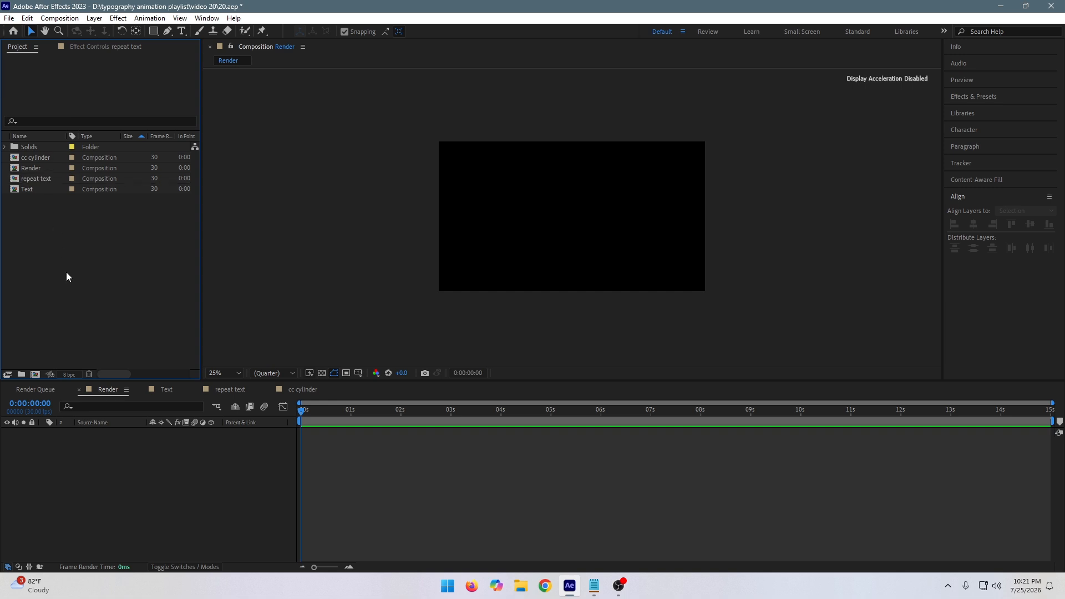
left_click(35, 178)
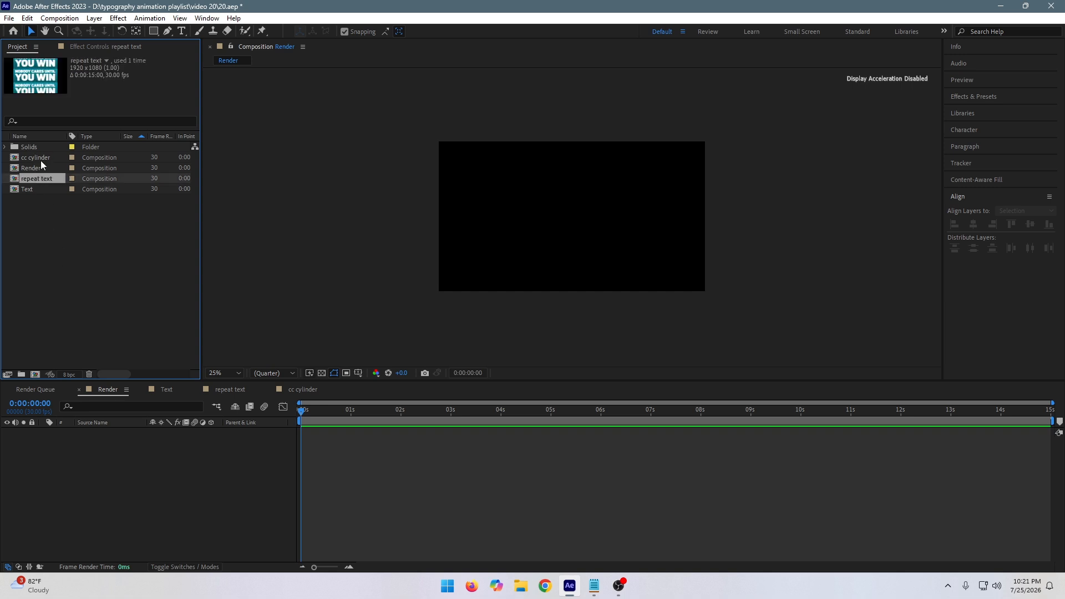
left_click(43, 167)
left_click(42, 178)
left_click_drag(39, 158, 116, 451)
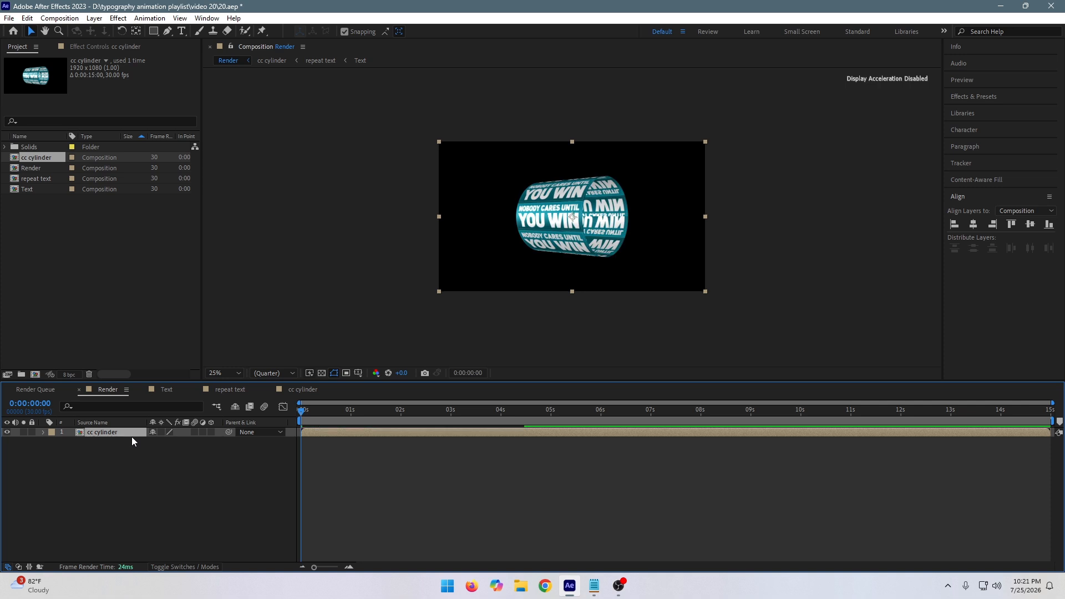
key("ctrl+s")
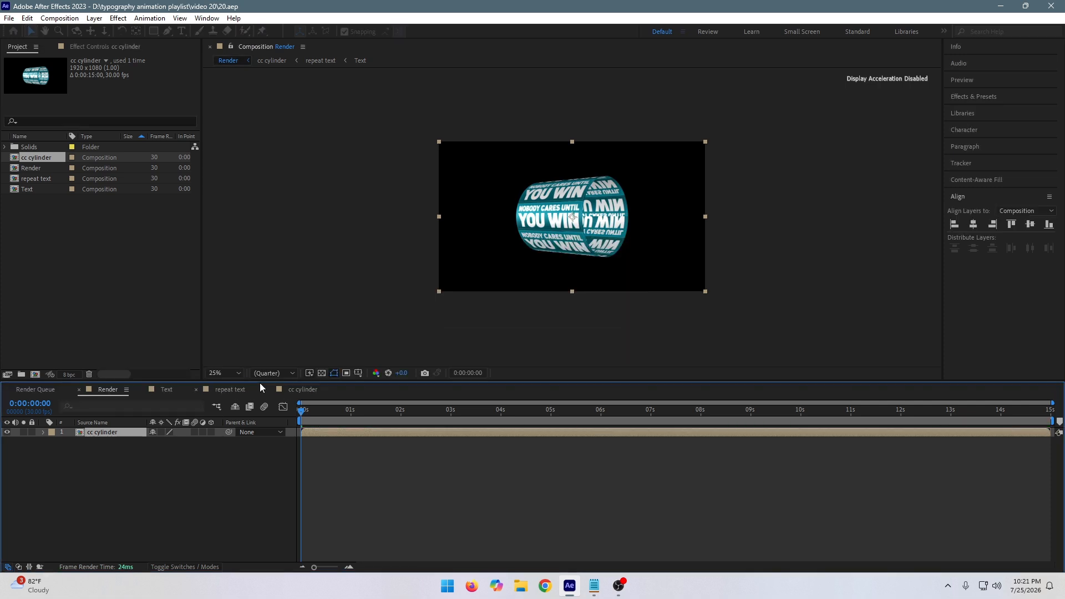
Apply Spherize to the cc cylinder layer in Render and set its Radius to 401.
scroll(500, 222, "up", 2)
scroll(502, 224, "down", 2)
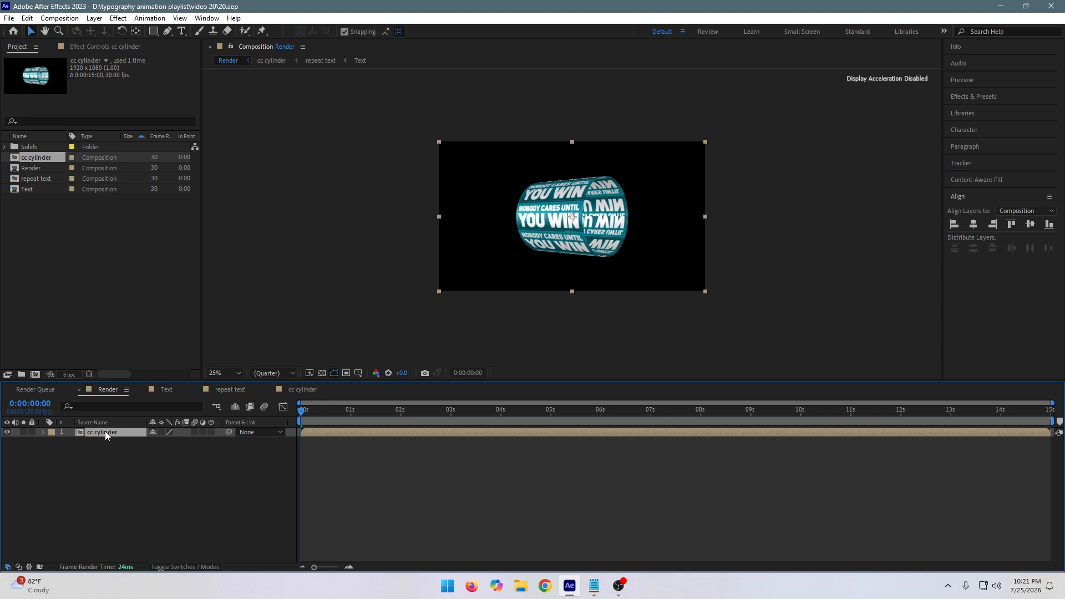
key("ctrl+space")
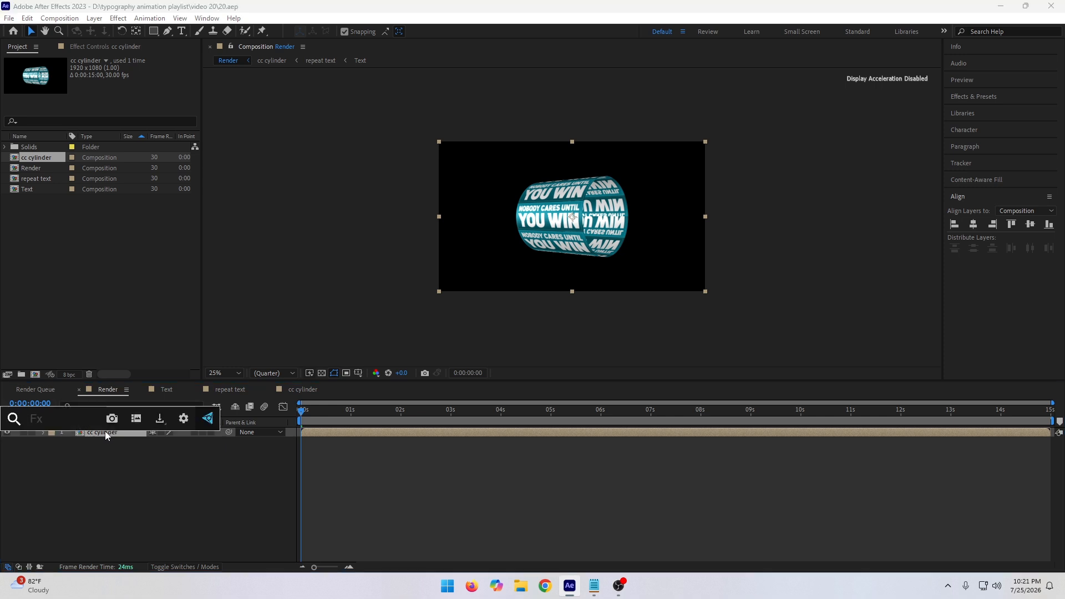
type("sp")
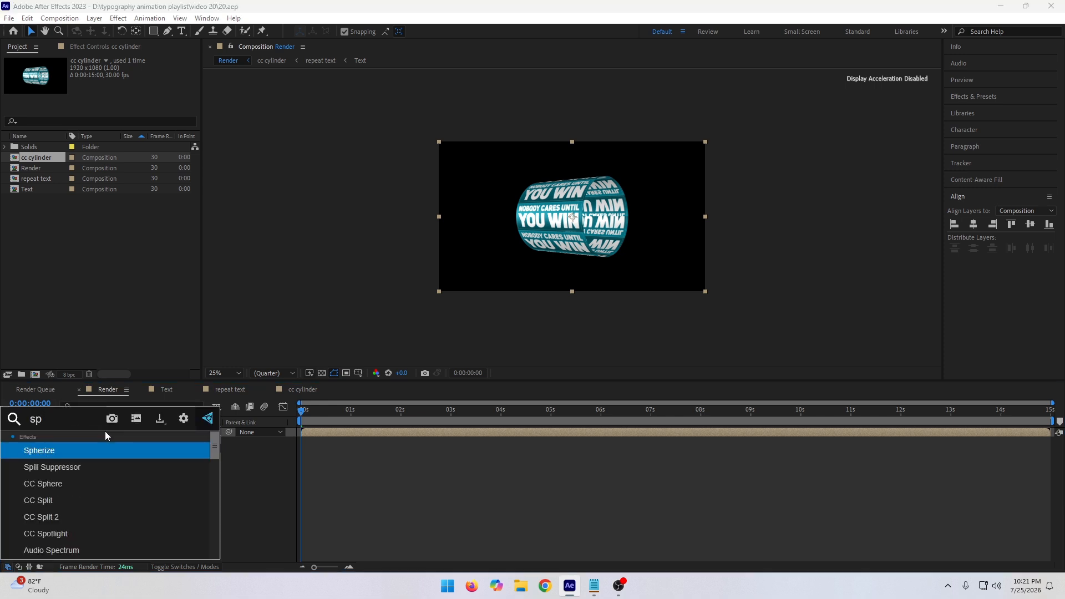
key("Return")
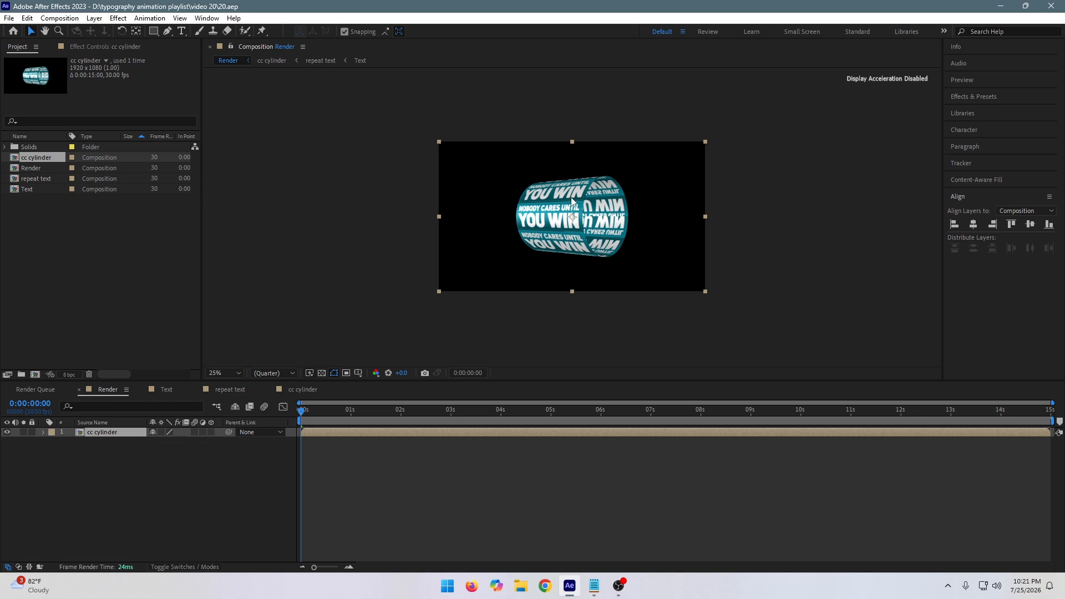
scroll(562, 200, "up", 1)
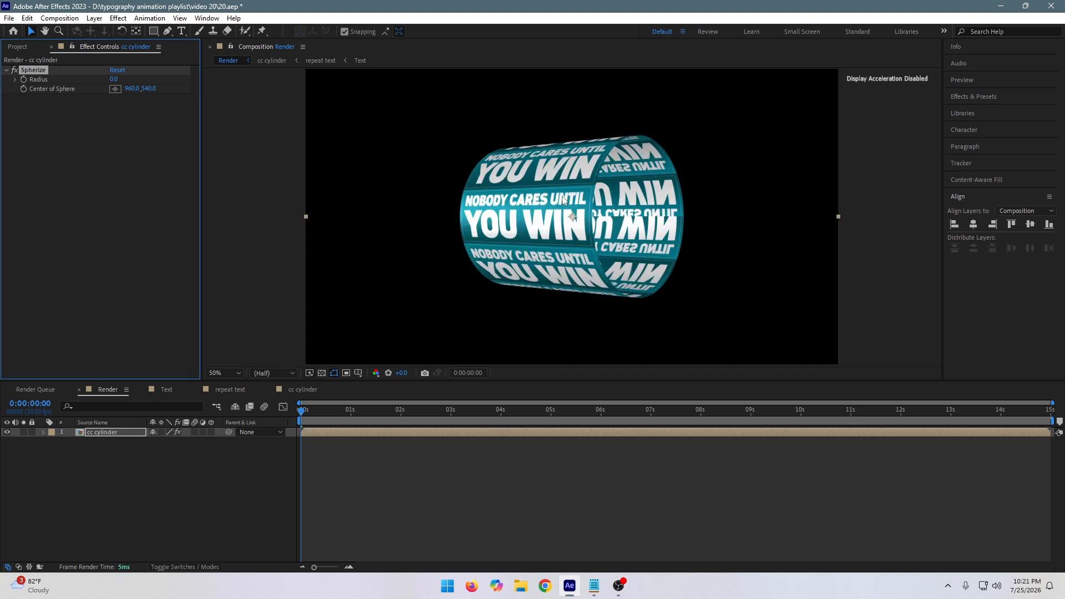
left_click_drag(113, 79, 331, 72)
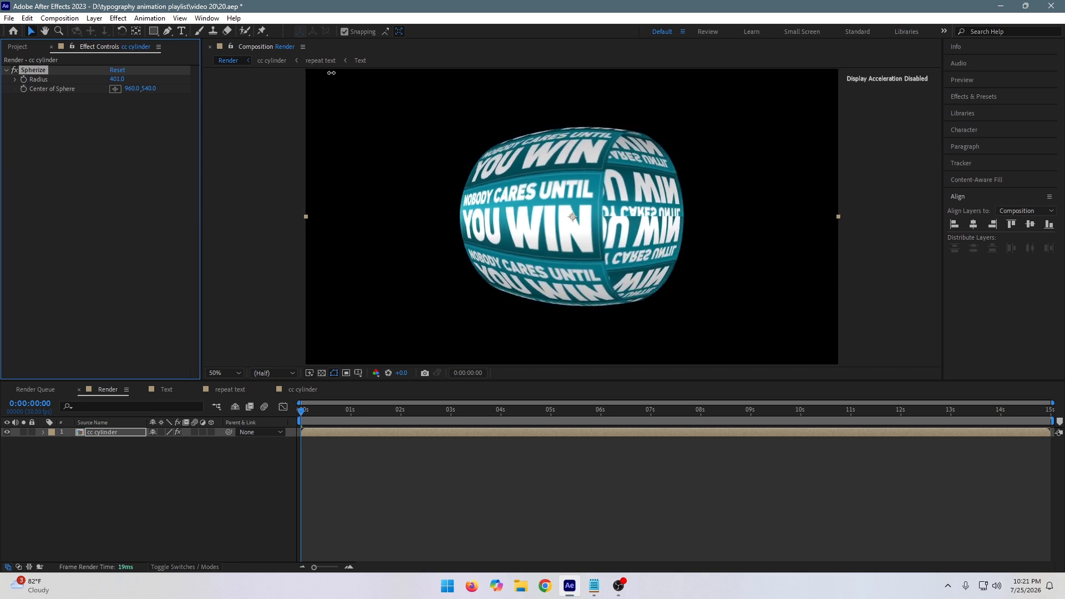
Reposition Spherize's Center of Sphere on the cc cylinder layer to 964, 494 and check the shape.
left_click(114, 89)
left_click(534, 215)
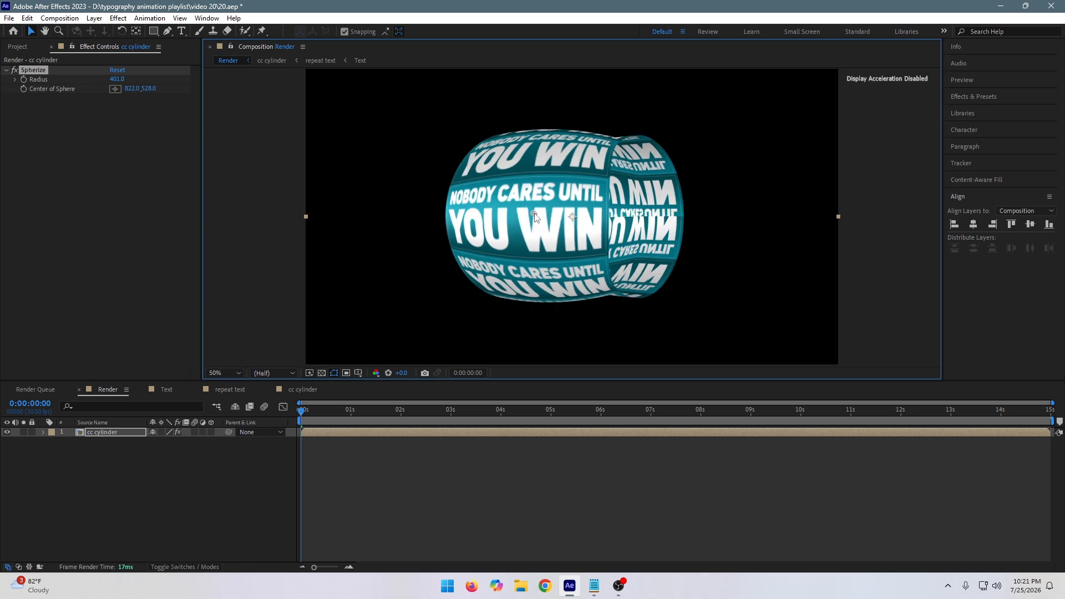
left_click_drag(534, 215, 571, 201)
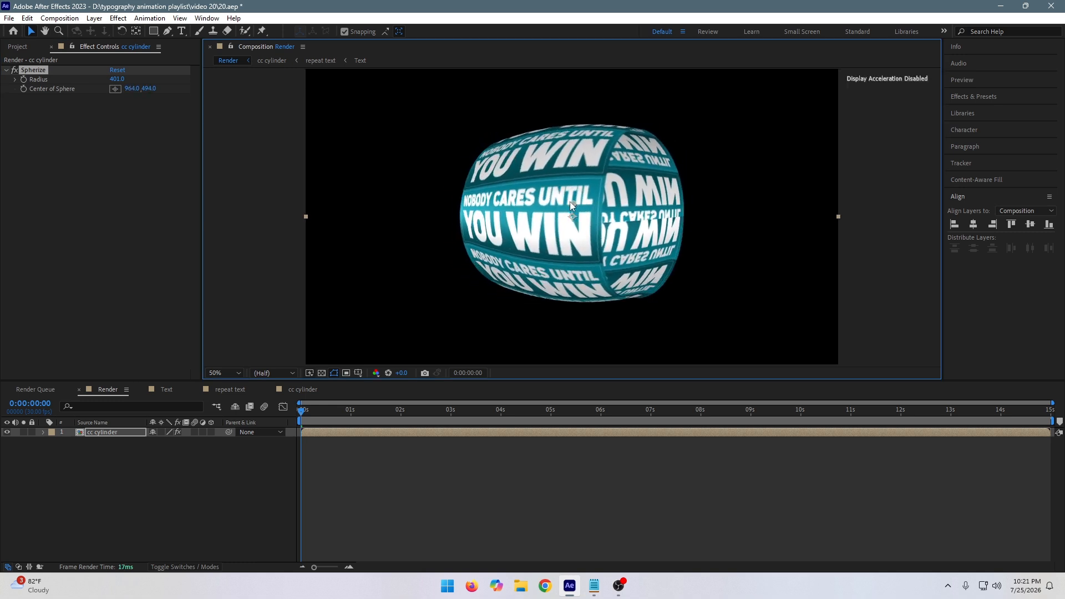
key("comma")
key("period")
key("comma")
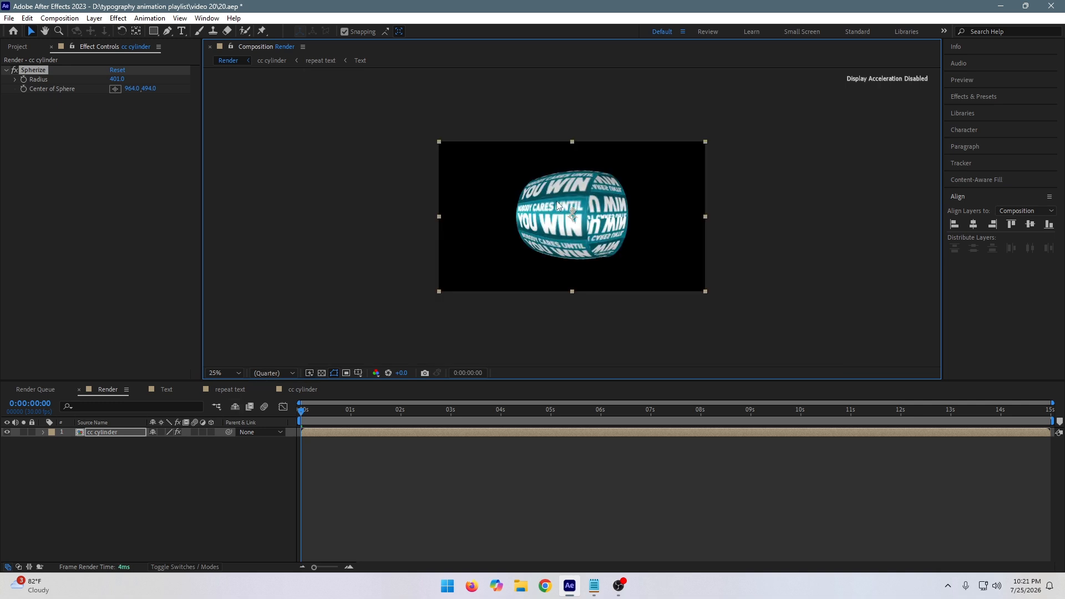
left_click(118, 433)
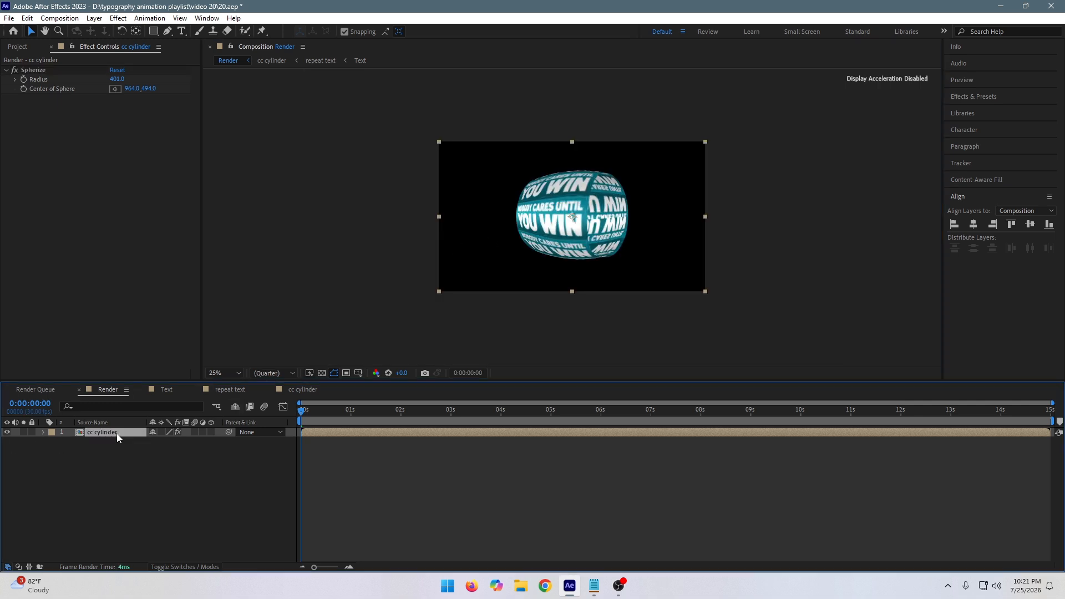
key("ctrl+d")
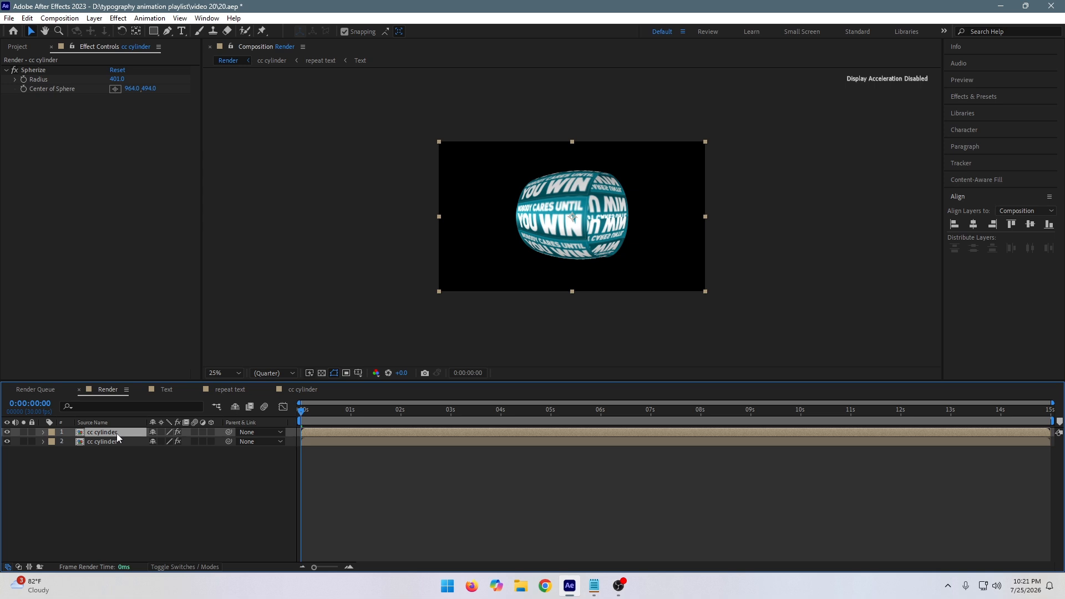
key("Delete")
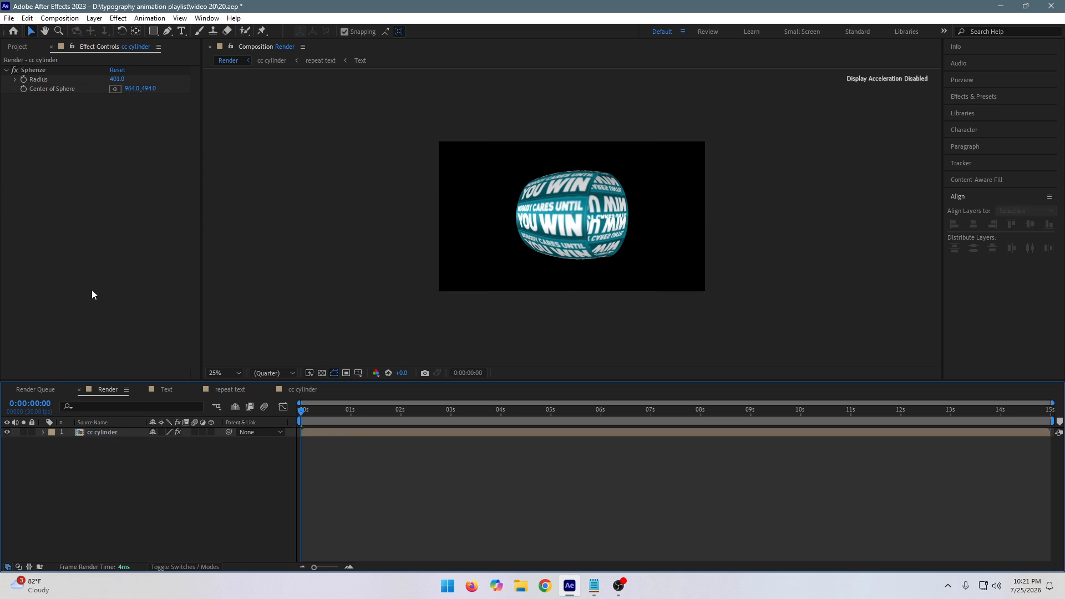
Remove the Spherize effect from the cc cylinder layer in Render.
left_click(66, 70)
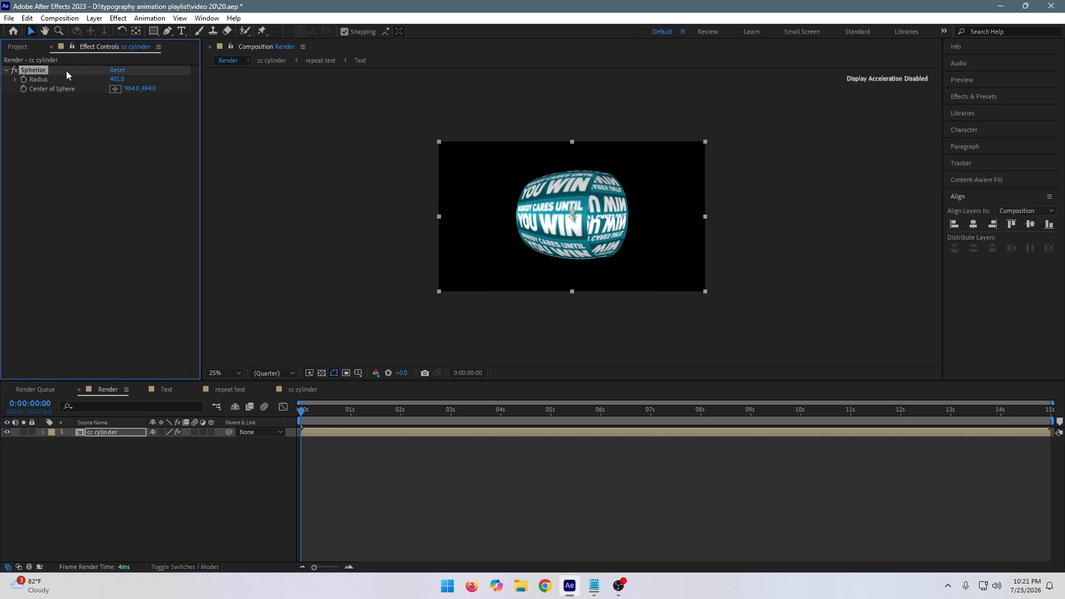
key("Delete")
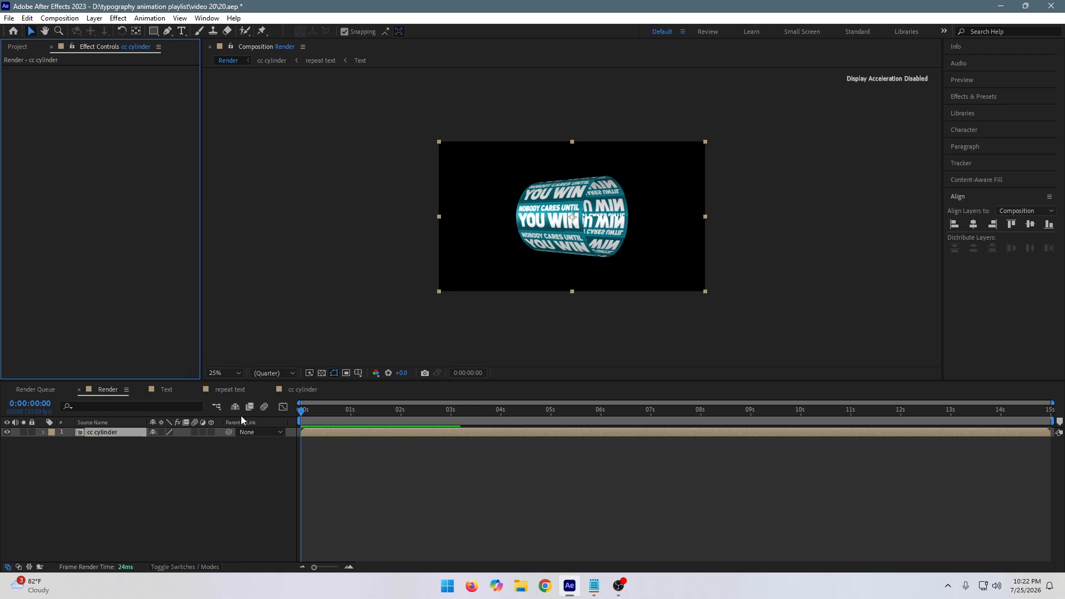
In the cc cylinder composition, apply Spherize to the repeat text layer and place it above the CC Cylinder effect.
left_click(303, 389)
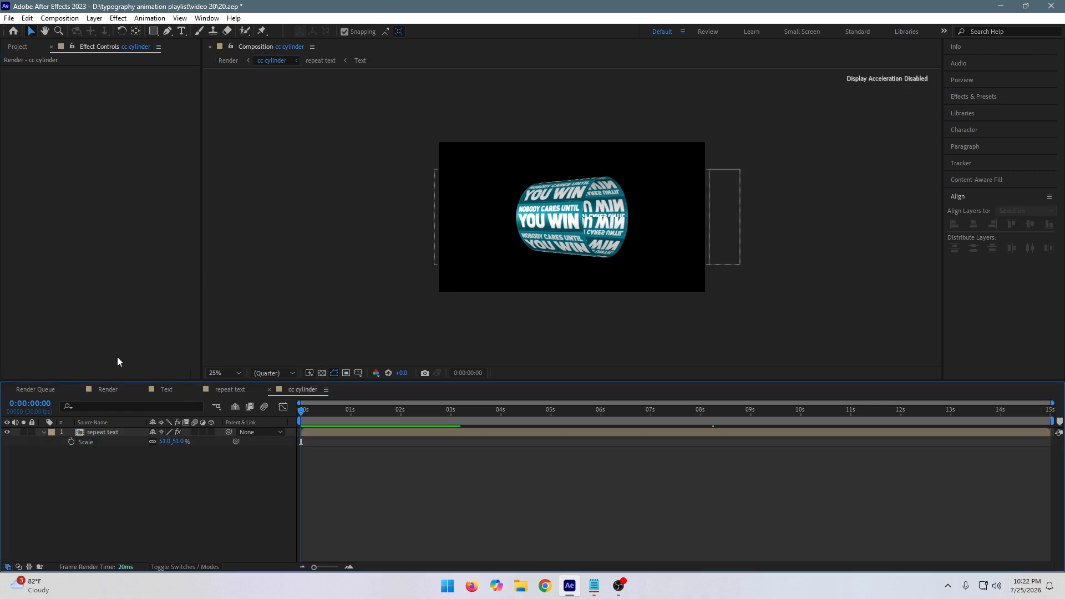
left_click(109, 433)
key("ctrl+space")
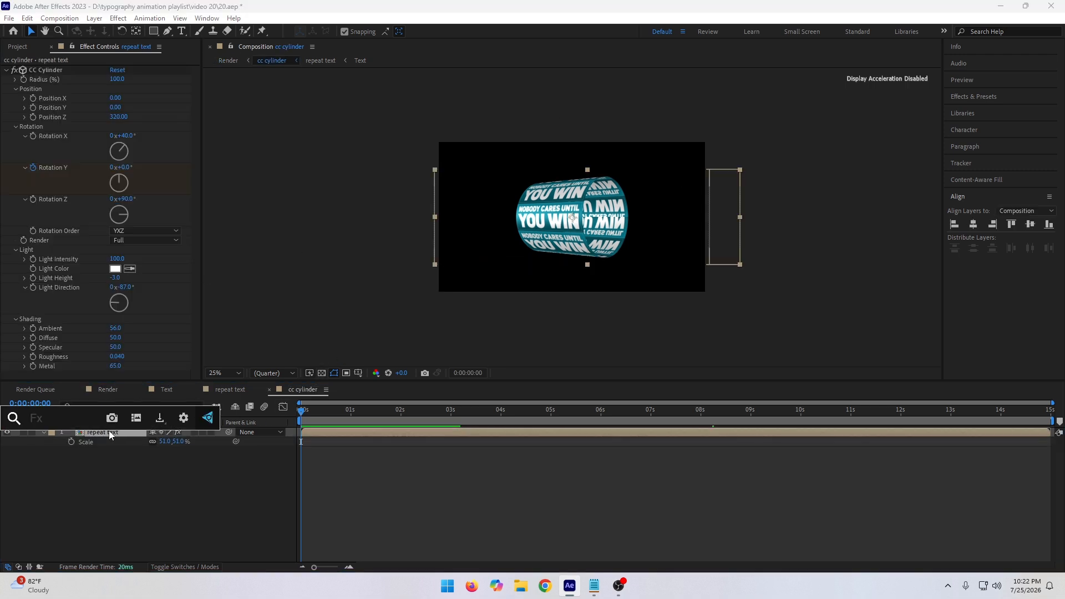
type("sp")
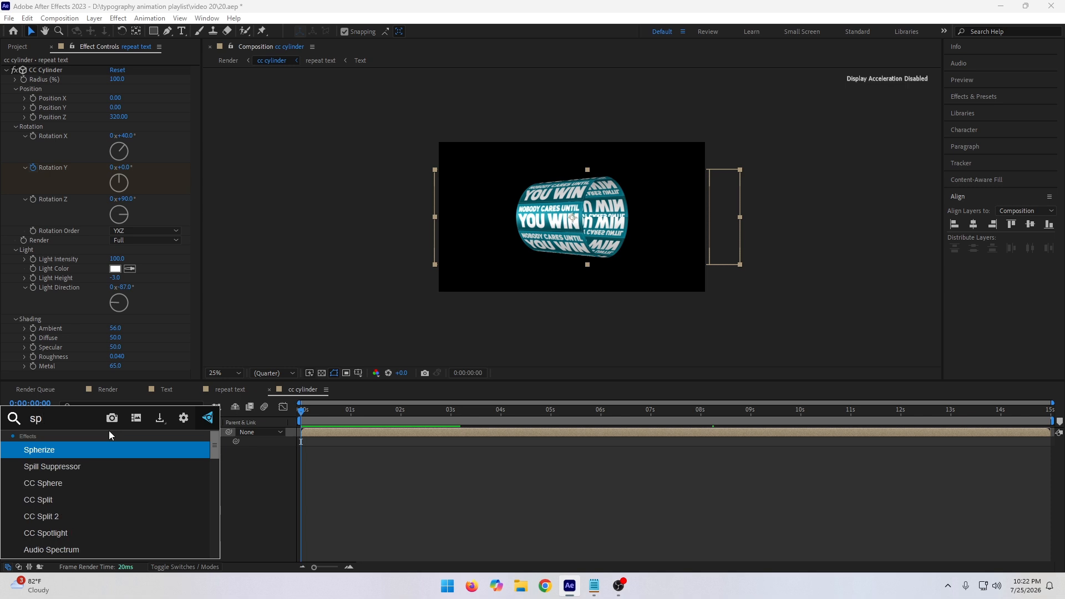
key("Return")
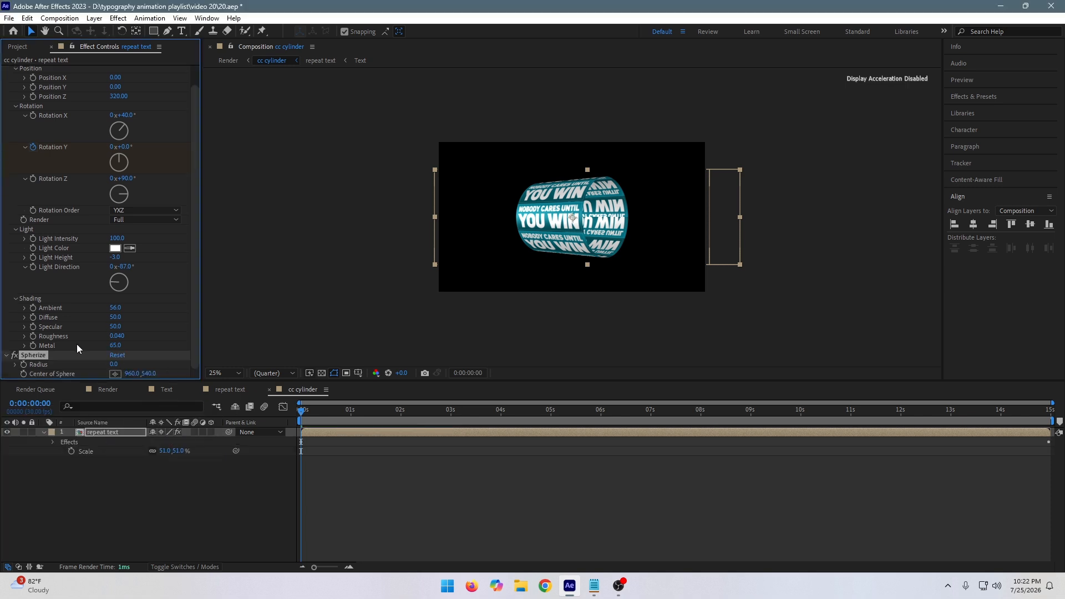
scroll(77, 345, "up", 1)
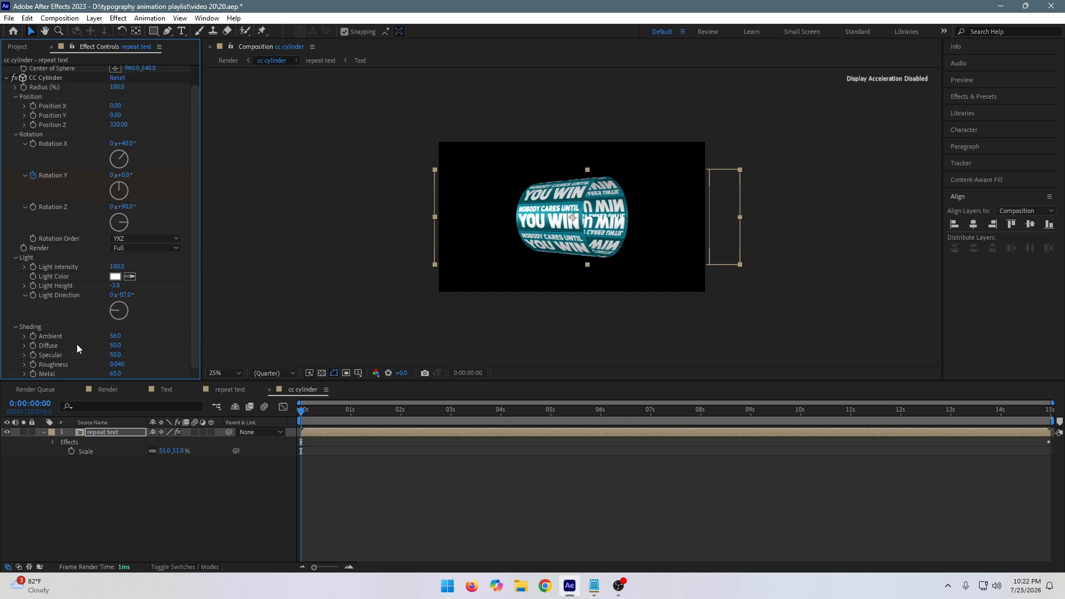
scroll(189, 111, "up", 1)
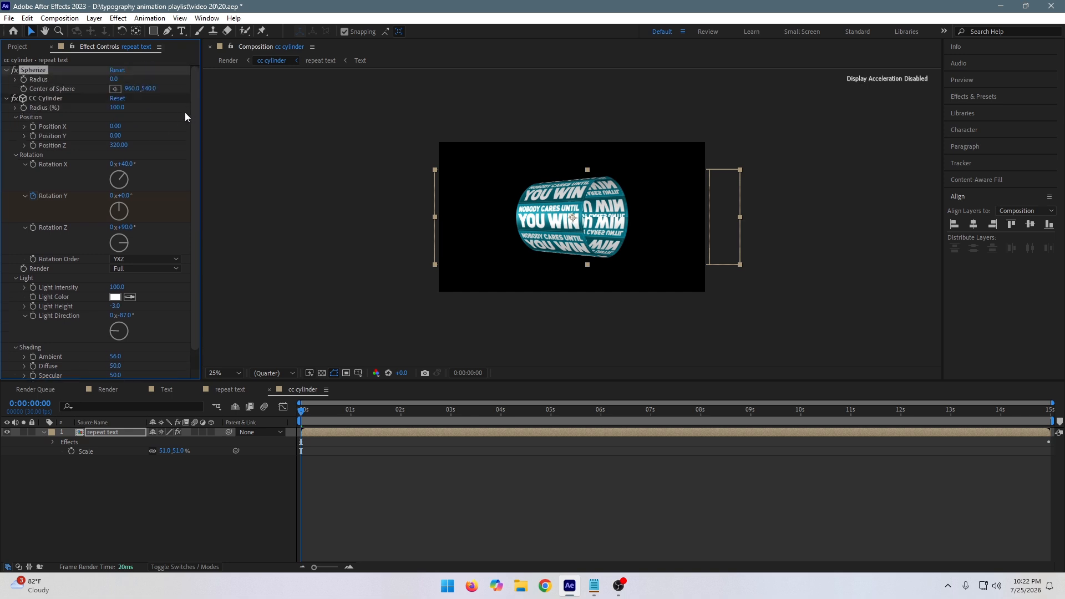
scroll(540, 175, "up", 2)
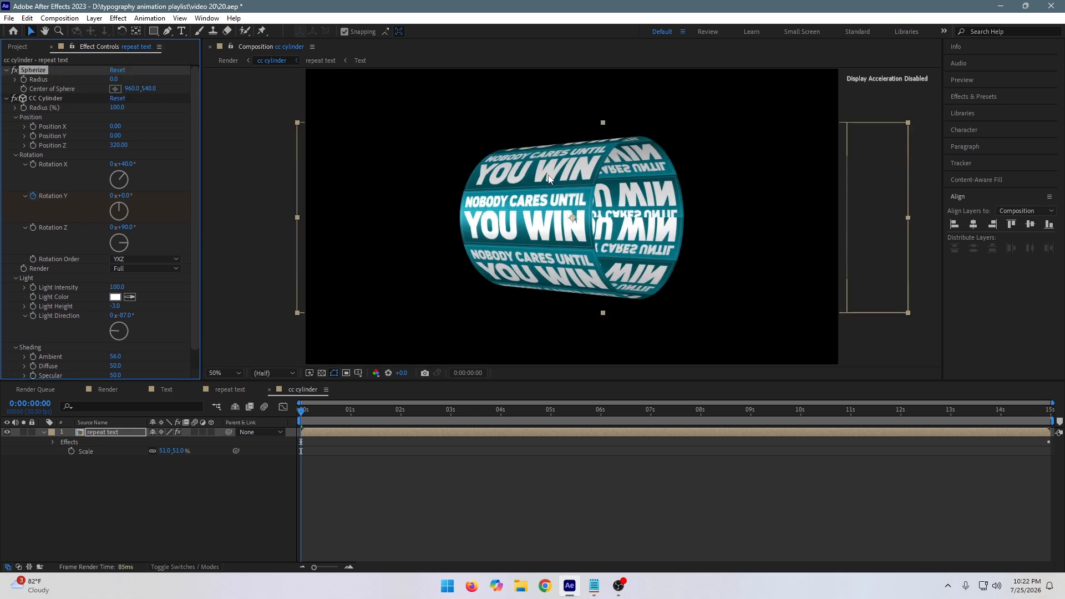
Set Spherize's Radius to 503 on the repeat text layer and move its Center of Sphere to 1070, 506.
left_click_drag(115, 79, 375, 66)
left_click(115, 88)
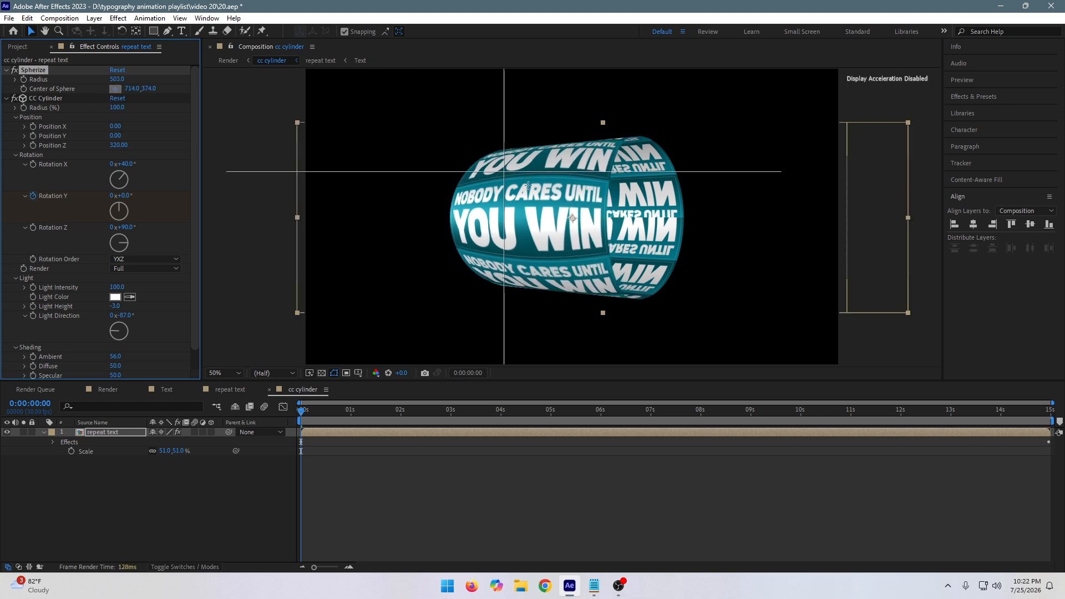
left_click(598, 212)
left_click_drag(597, 212, 539, 155)
left_click_drag(568, 200, 554, 182)
left_click_drag(570, 194, 599, 205)
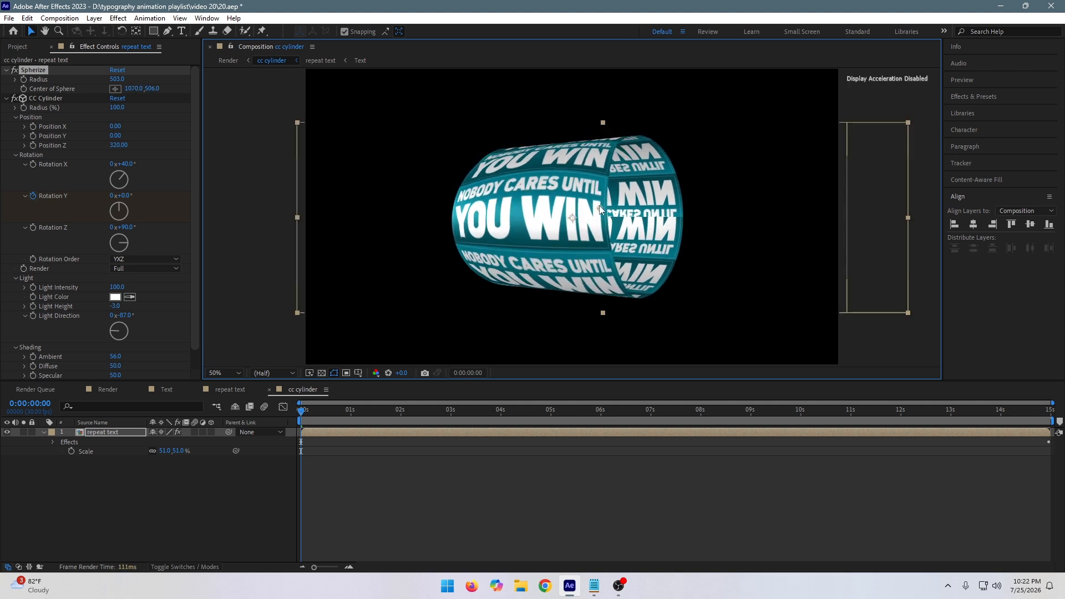
Reduce Spherize's Radius to 470 and try other Center of Sphere positions across the cylinder's front text.
left_click_drag(117, 79, 161, 152)
left_click(115, 91)
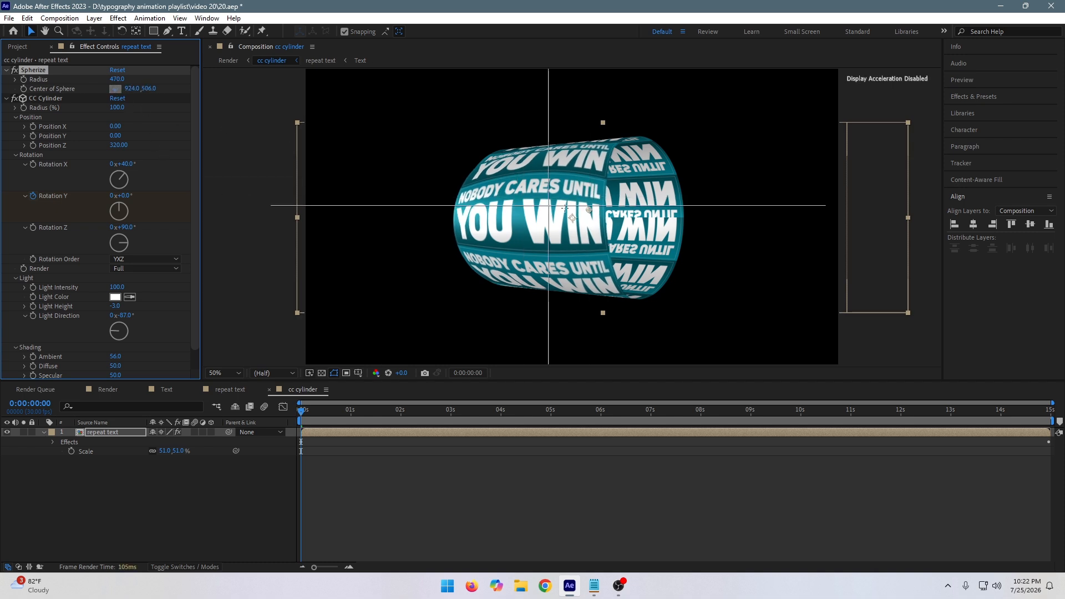
left_click(525, 204)
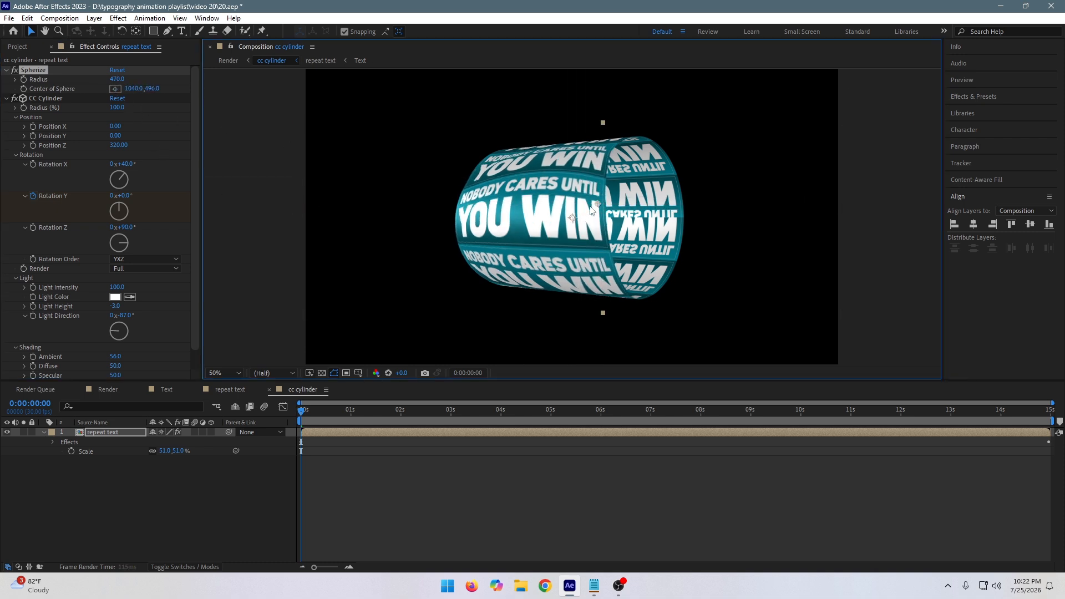
mouse_move(521, 202)
left_mouse_down()
mouse_move(652, 209)
mouse_move(527, 208)
left_mouse_up()
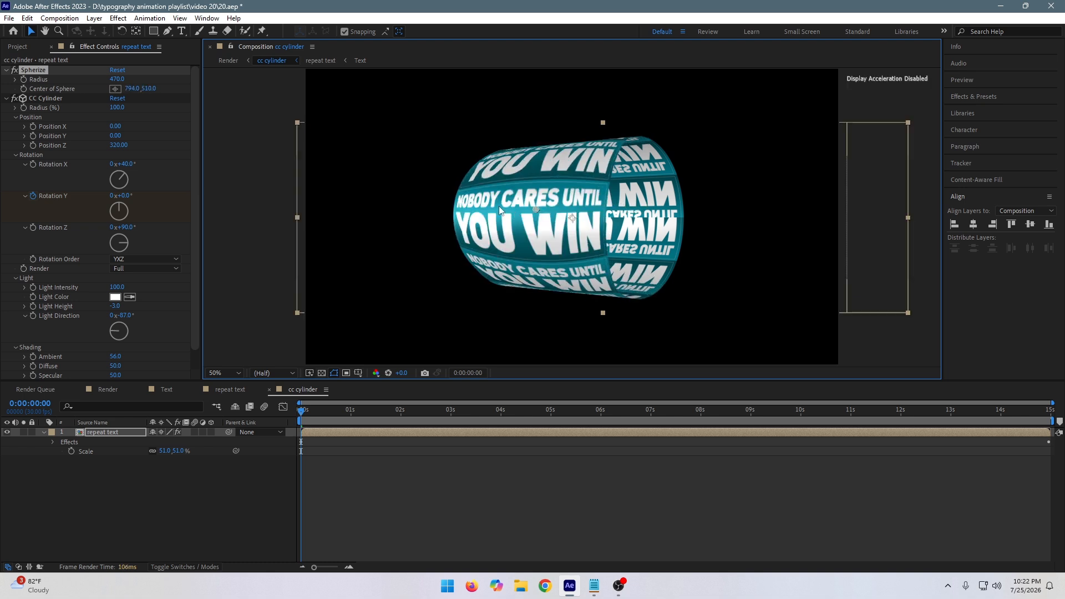
Reset the Spherize effect on the repeat text layer and raise its Radius to 1113.
left_click(119, 79)
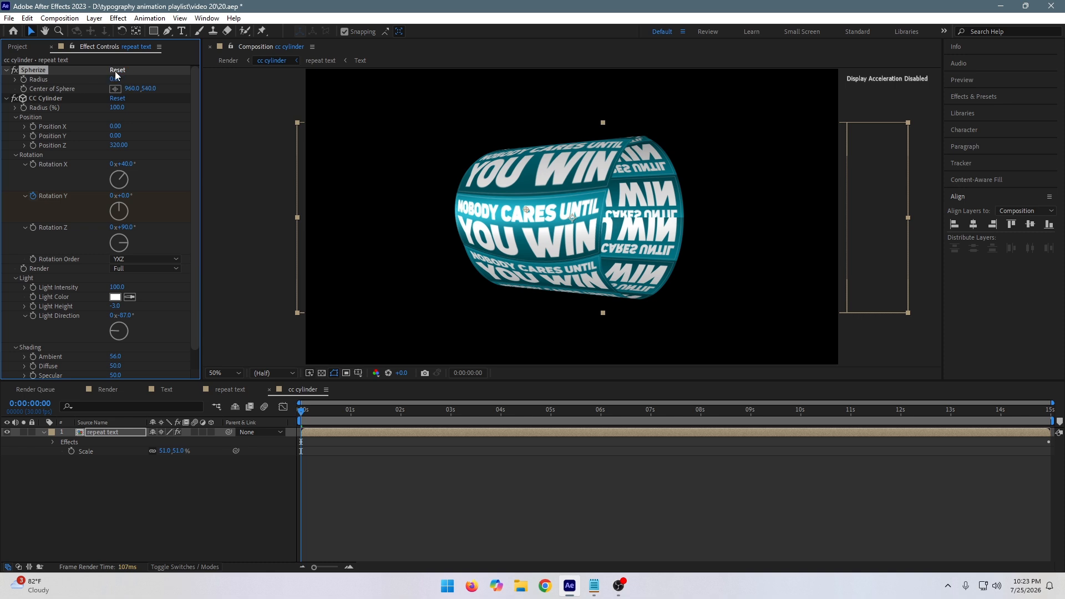
left_click_drag(115, 79, 763, 105)
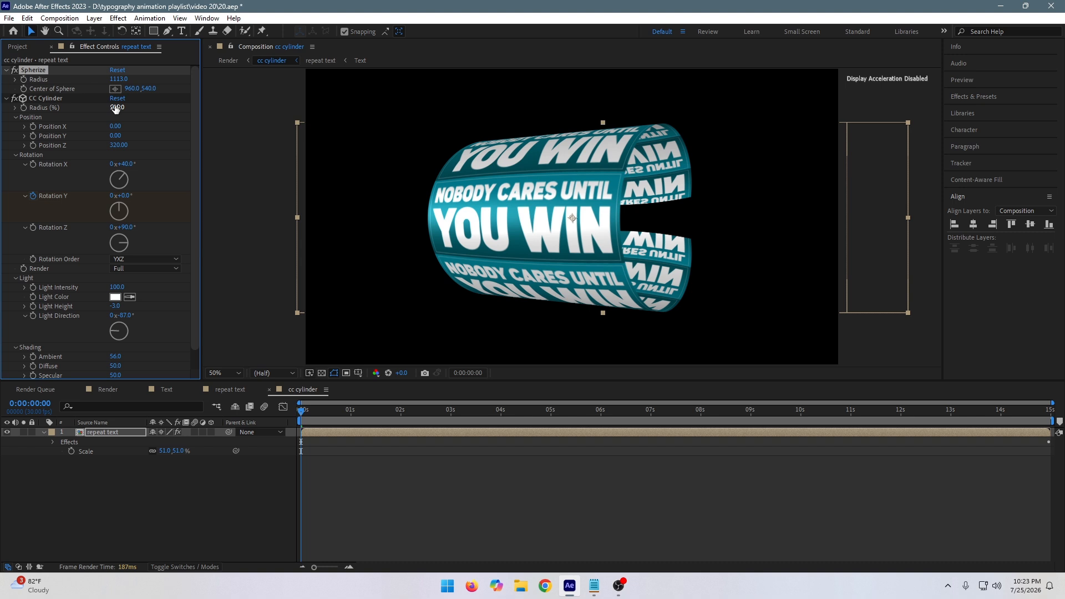
Move the Spherize effect from the repeat text layer onto the cc cylinder layer in Render and set its Radius to 408.
key("Delete")
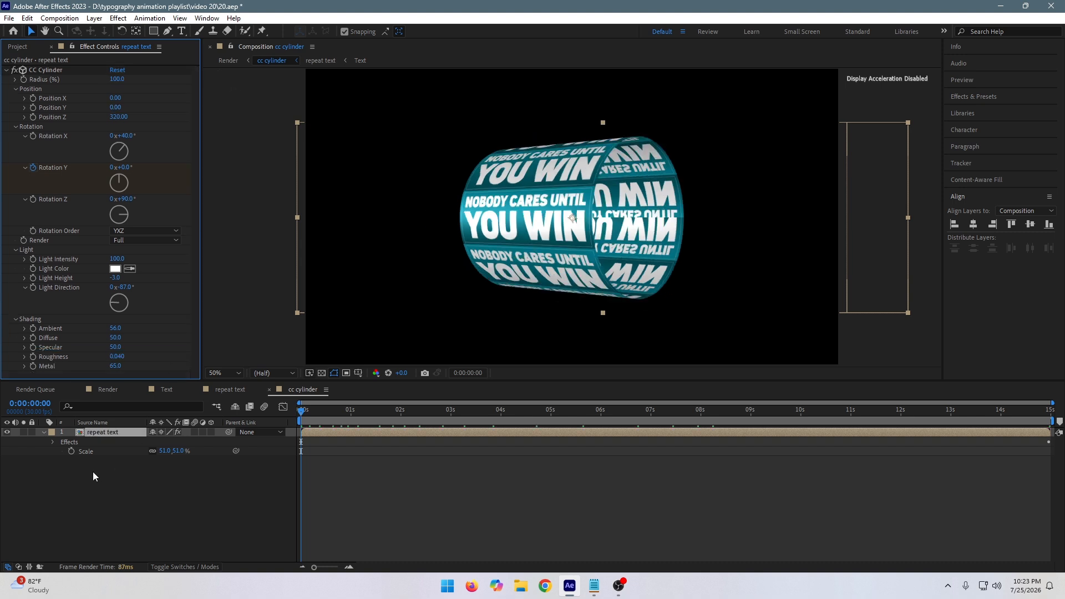
left_click(110, 390)
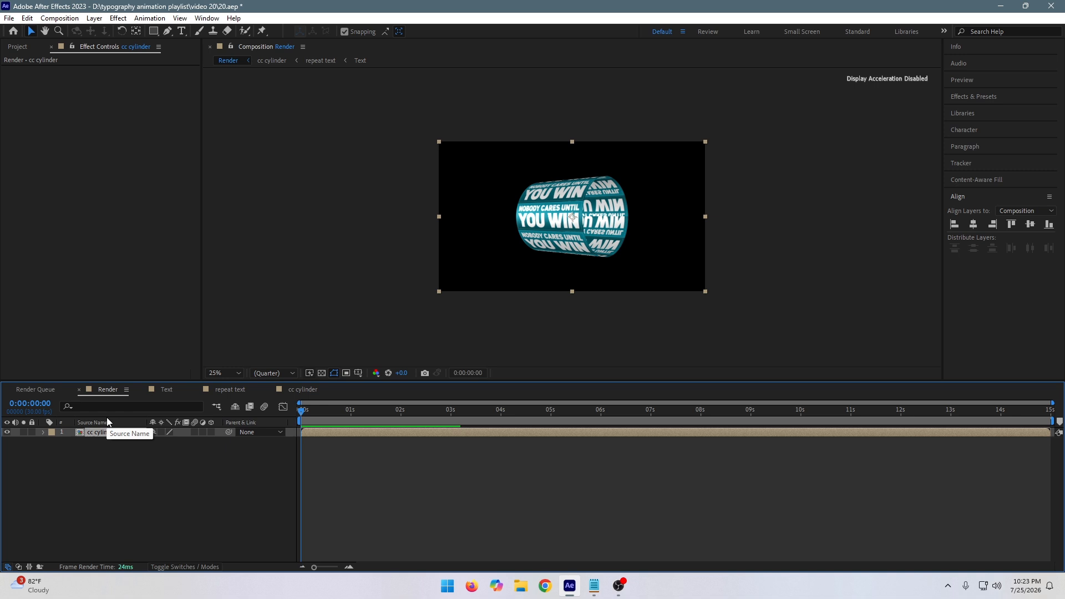
key("ctrl+v")
key("period")
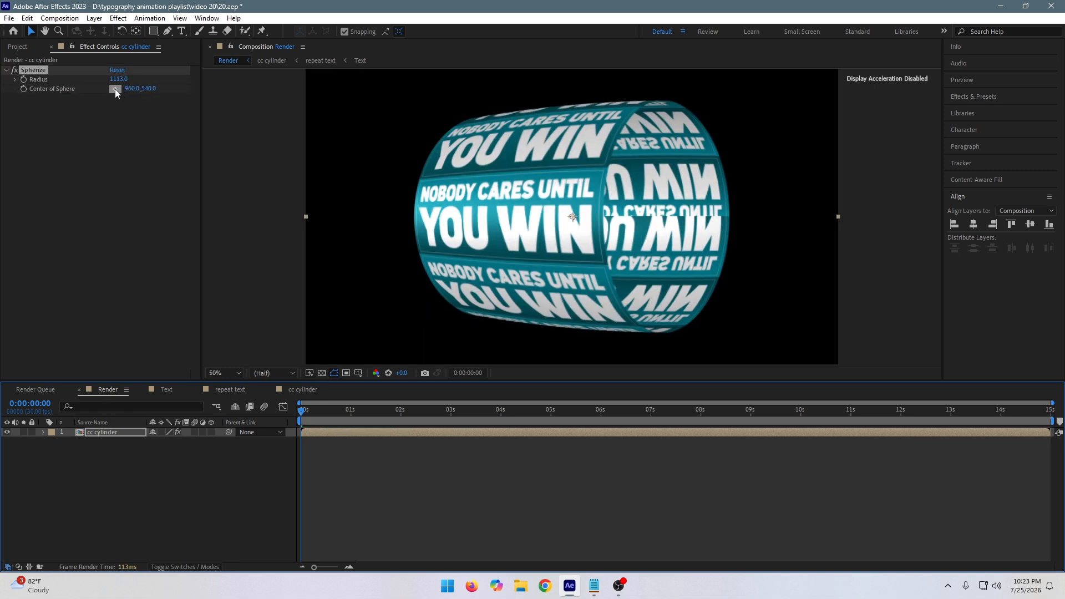
left_click_drag(120, 77, 3, 135)
left_click_drag(114, 82, 3, 168)
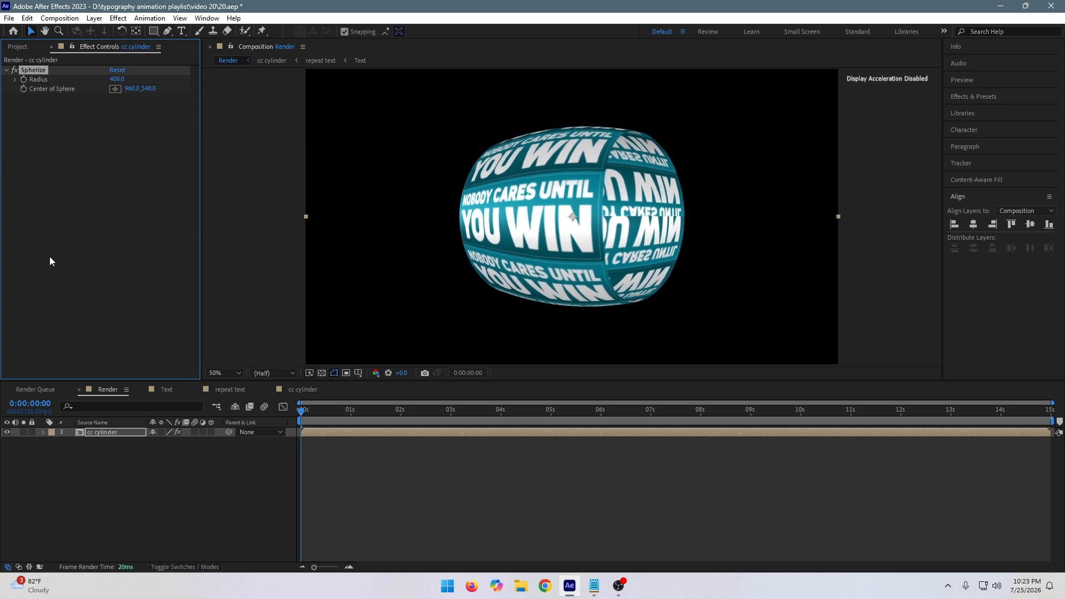
Try Collapse Transformations on the cc cylinder layer in Render and switch it back off.
scroll(678, 226, "down", 1)
scroll(676, 219, "up", 1)
left_click(161, 431)
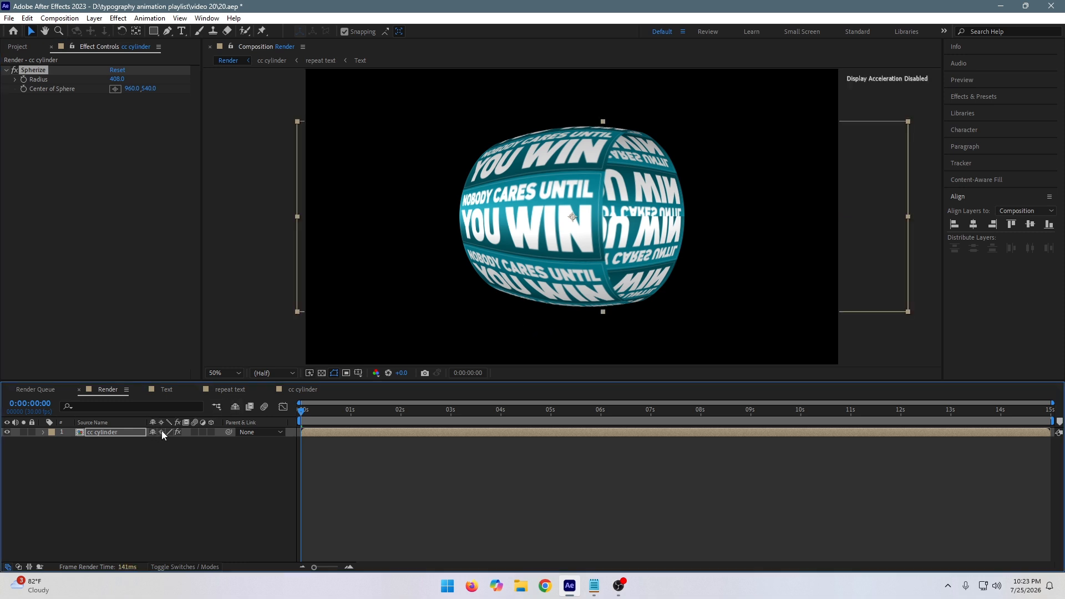
left_click(162, 431)
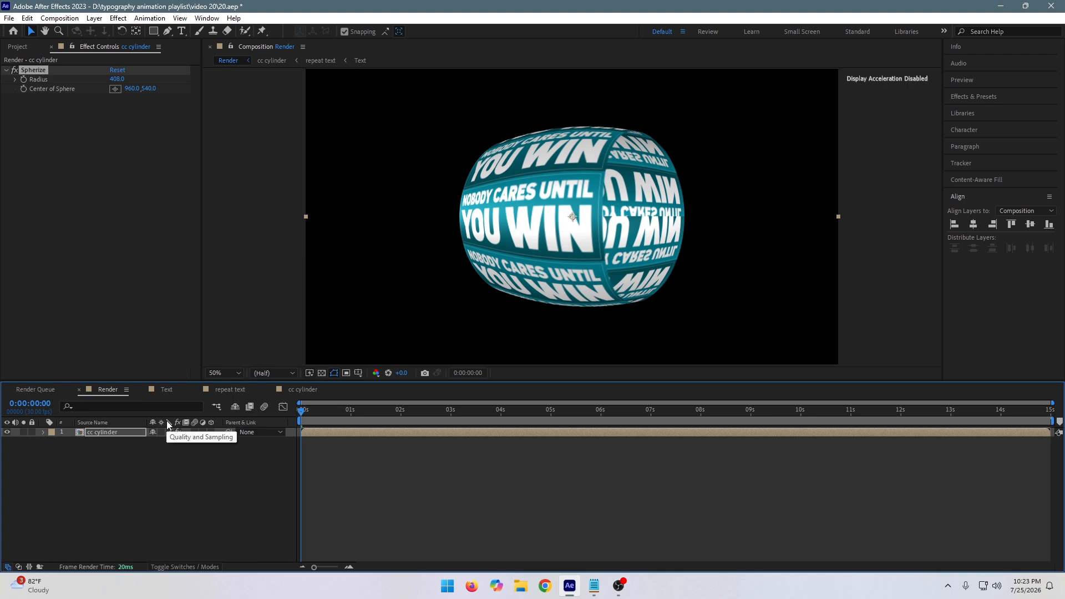
Duplicate the repeat text layer in the cc cylinder composition and set the copy's CC Cylinder Render to Outside and Position X to -70.
left_click(301, 389)
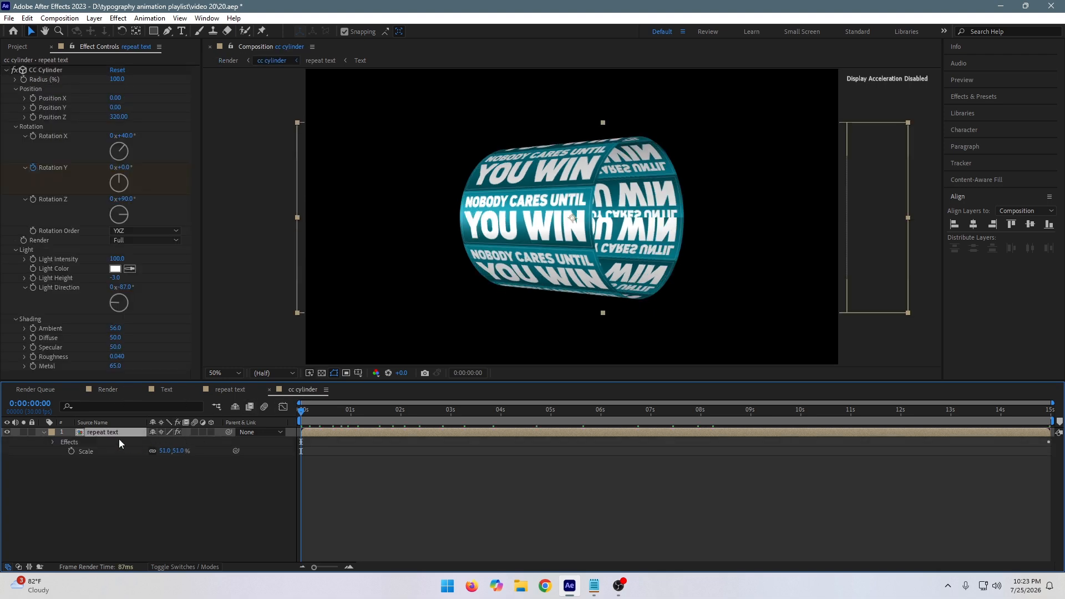
key("ctrl+d")
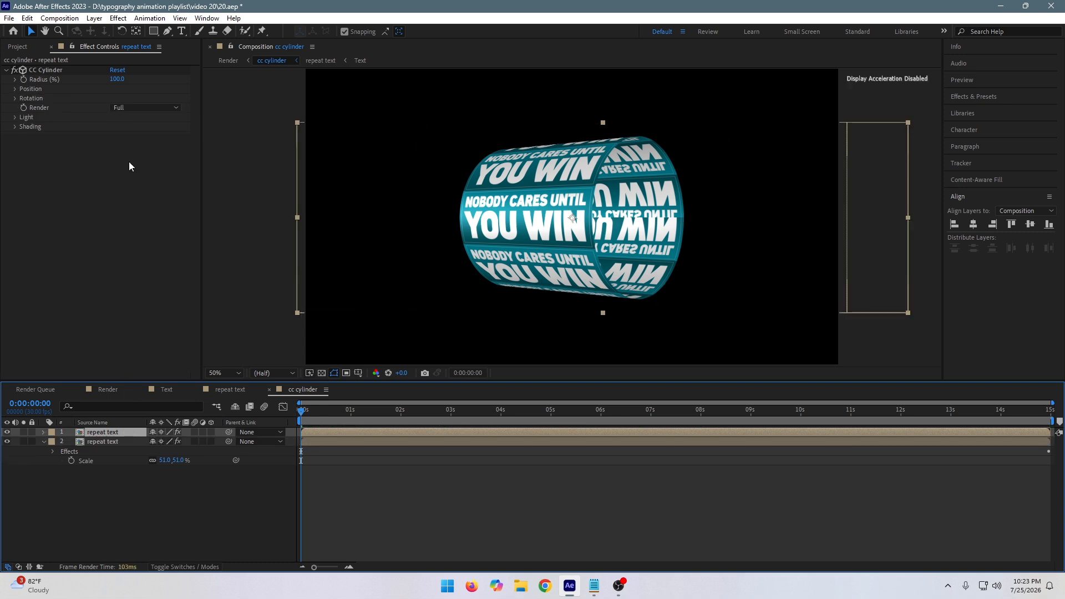
key("p")
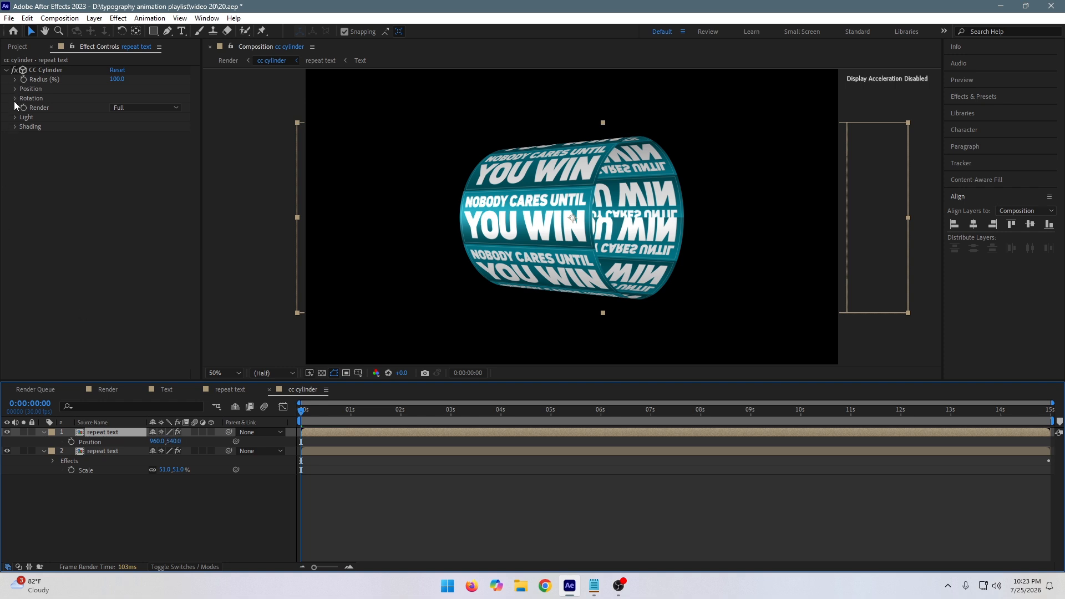
left_click(143, 107)
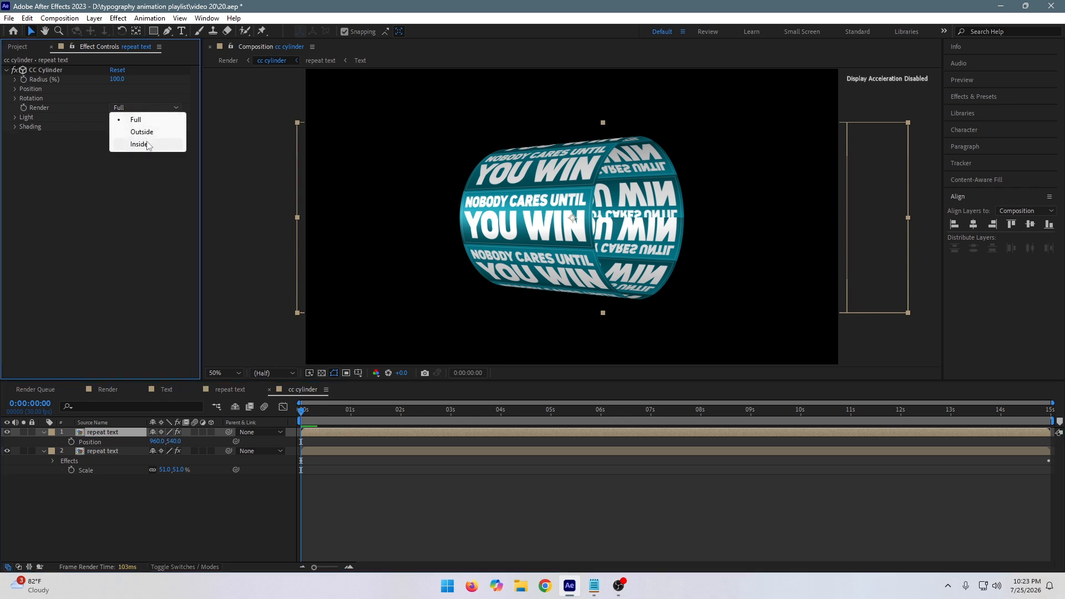
left_click(149, 134)
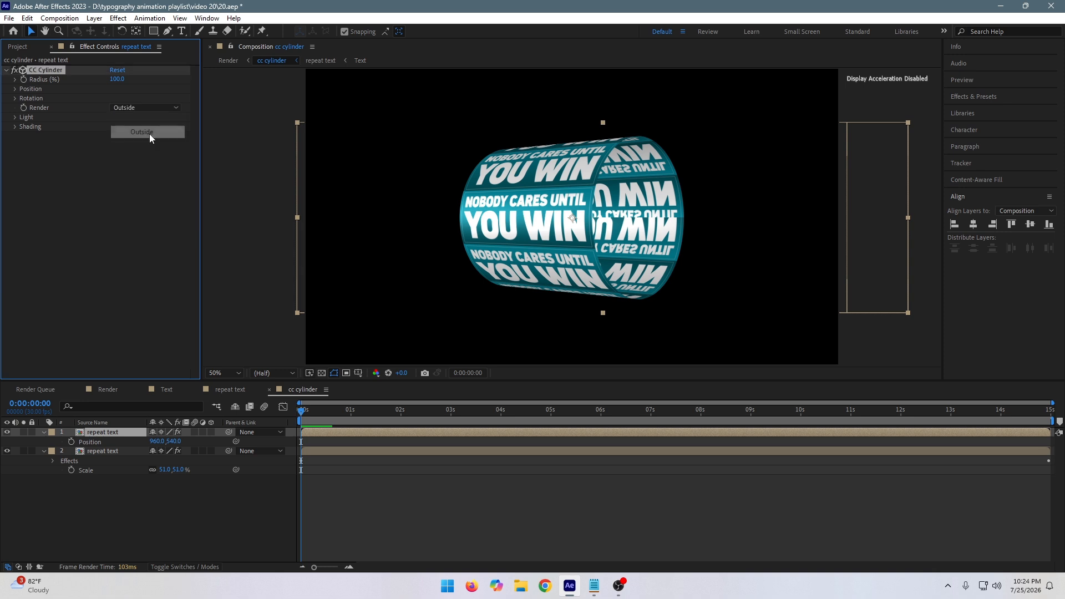
left_click(15, 89)
mouse_move(116, 98)
left_mouse_down()
mouse_move(182, 95)
mouse_move(122, 106)
left_mouse_up()
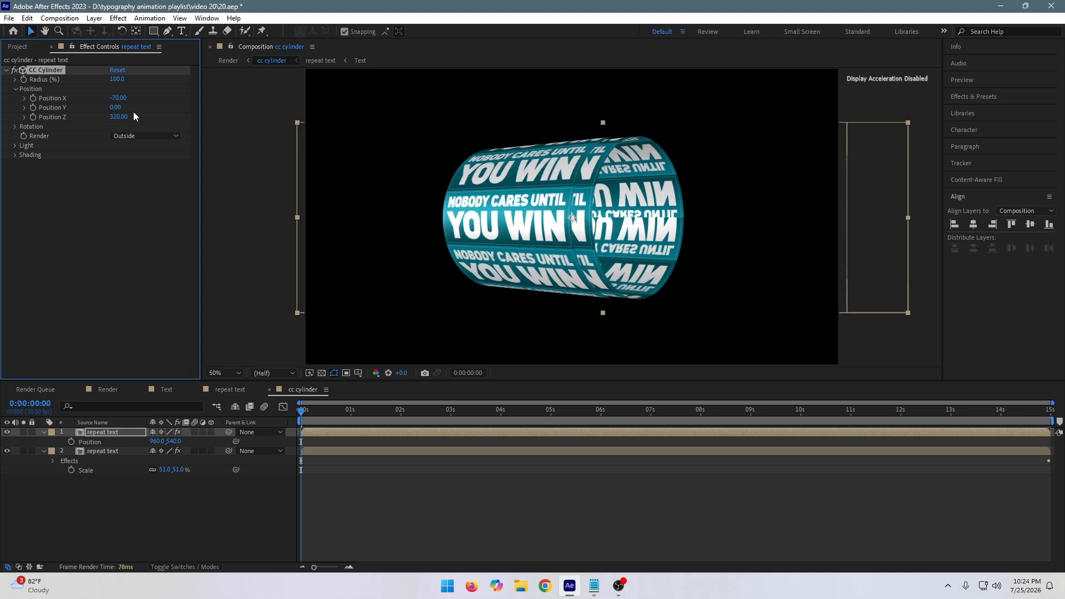
Try a CC Cylinder Position Y of -140 on the duplicated layer, undo it, and set Position Z to 360.
key("slash")
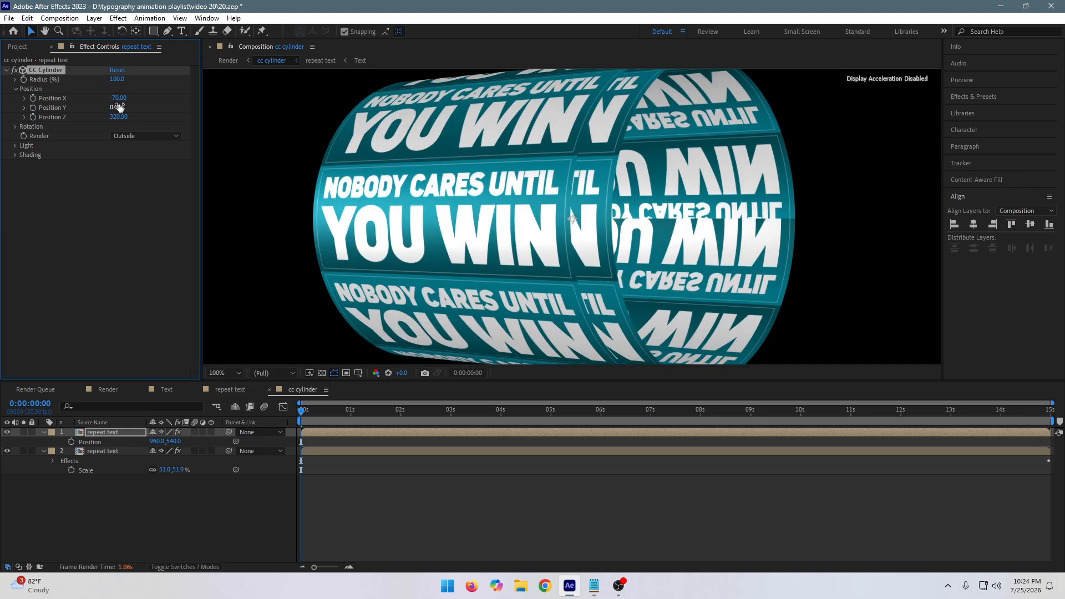
left_click_drag(120, 107, 111, 107)
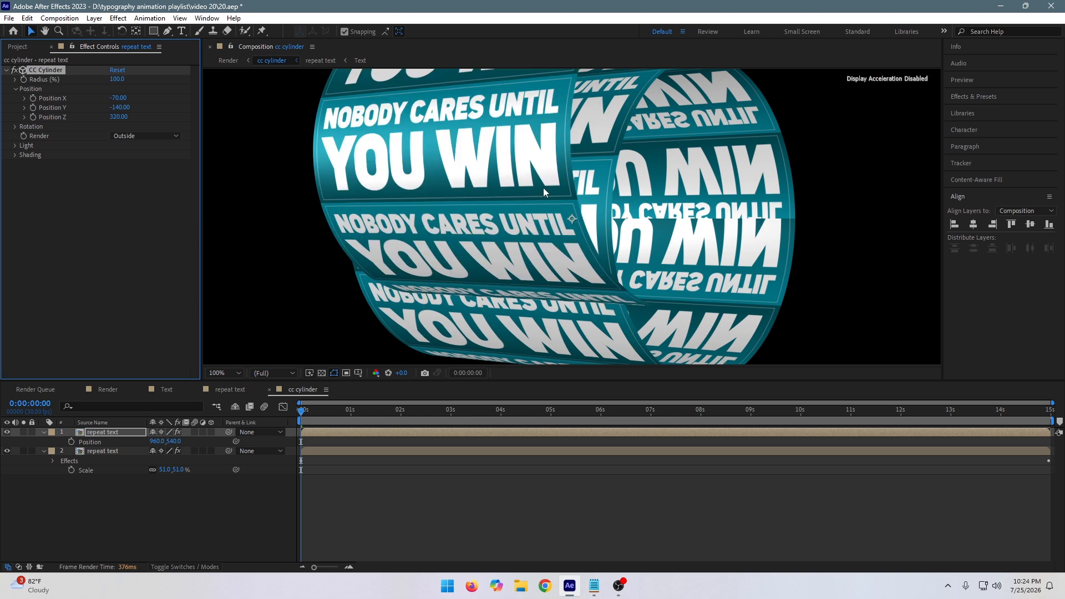
key("comma")
key("comma")
key("ctrl+z")
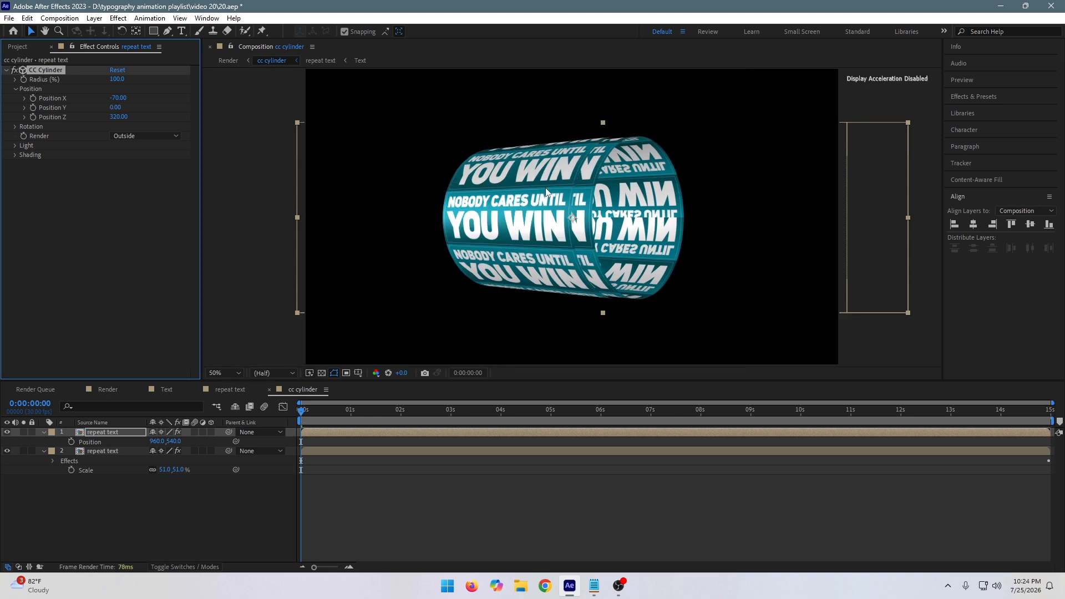
mouse_move(118, 116)
left_mouse_down()
mouse_move(127, 117)
mouse_move(106, 116)
left_mouse_up()
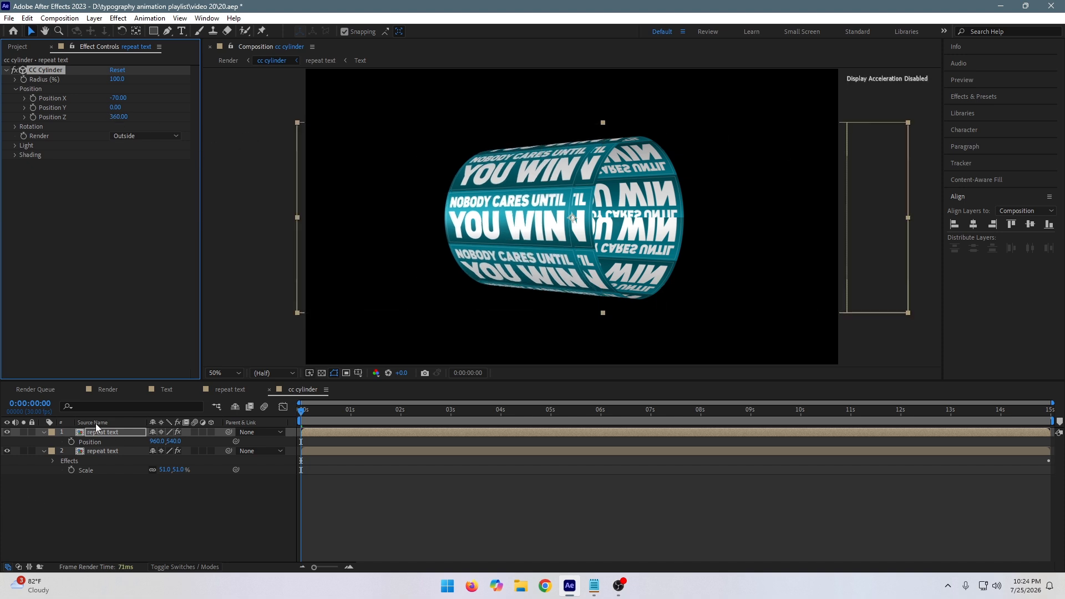
Duplicate the top repeat text layer again and set the new copy's CC Cylinder Position X to -200.
left_click(108, 433)
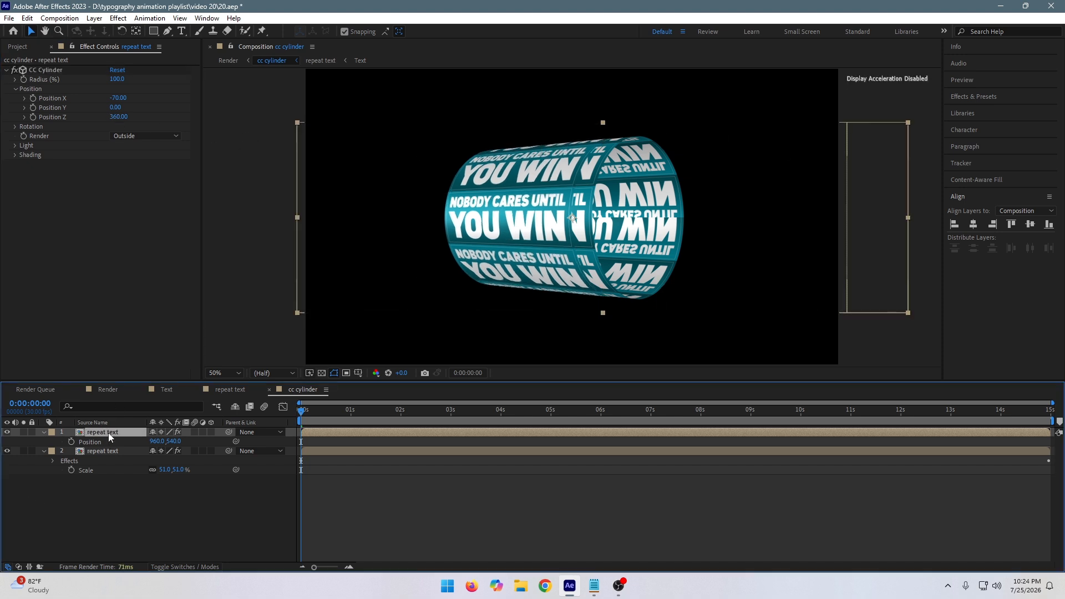
key("ctrl+d")
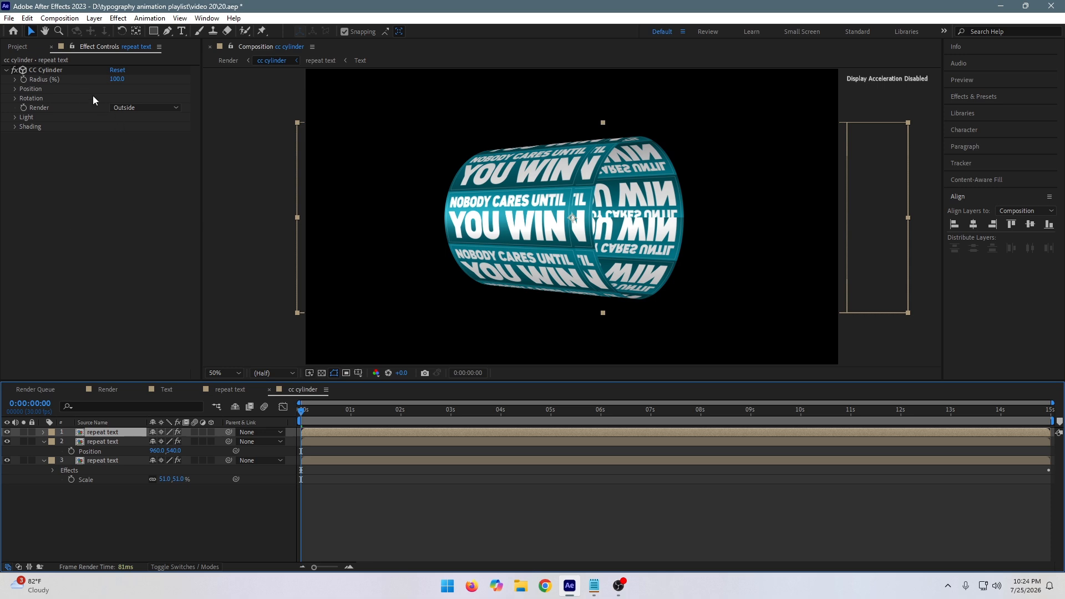
left_click(15, 89)
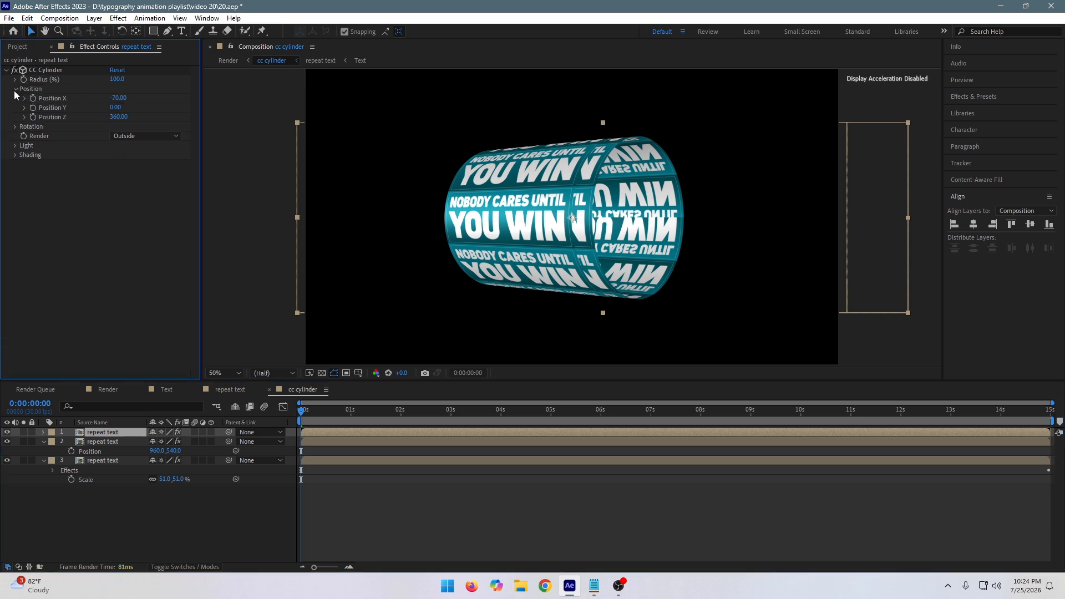
mouse_move(112, 99)
left_mouse_down()
mouse_move(13, 99)
mouse_move(114, 102)
left_mouse_up()
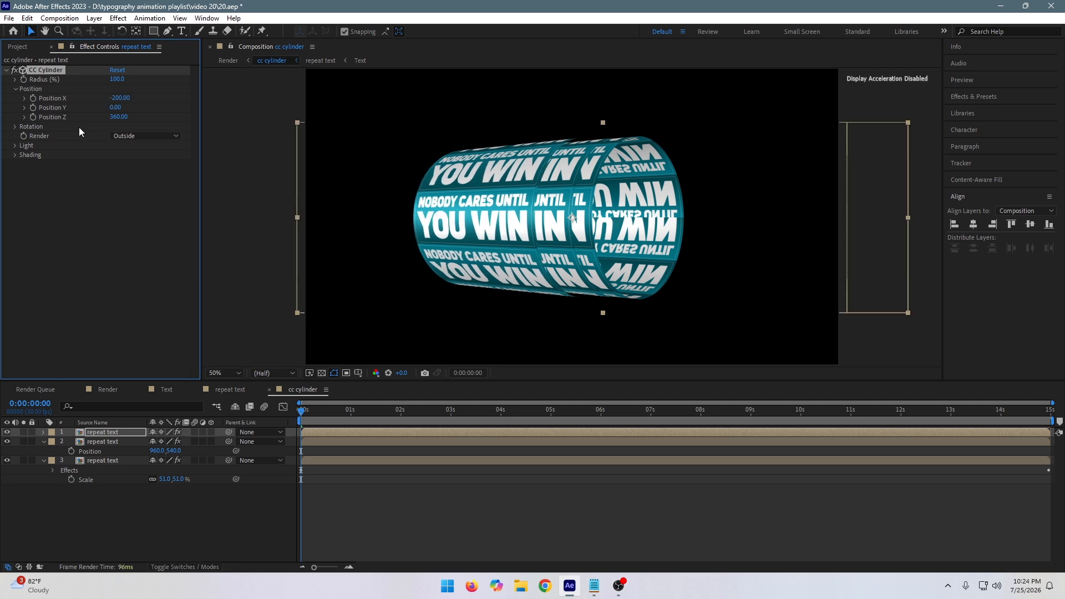
Raise the newest copy's CC Cylinder Position Z in small increments from 420 up to 460.
left_click(116, 117)
type("420")
key("Return")
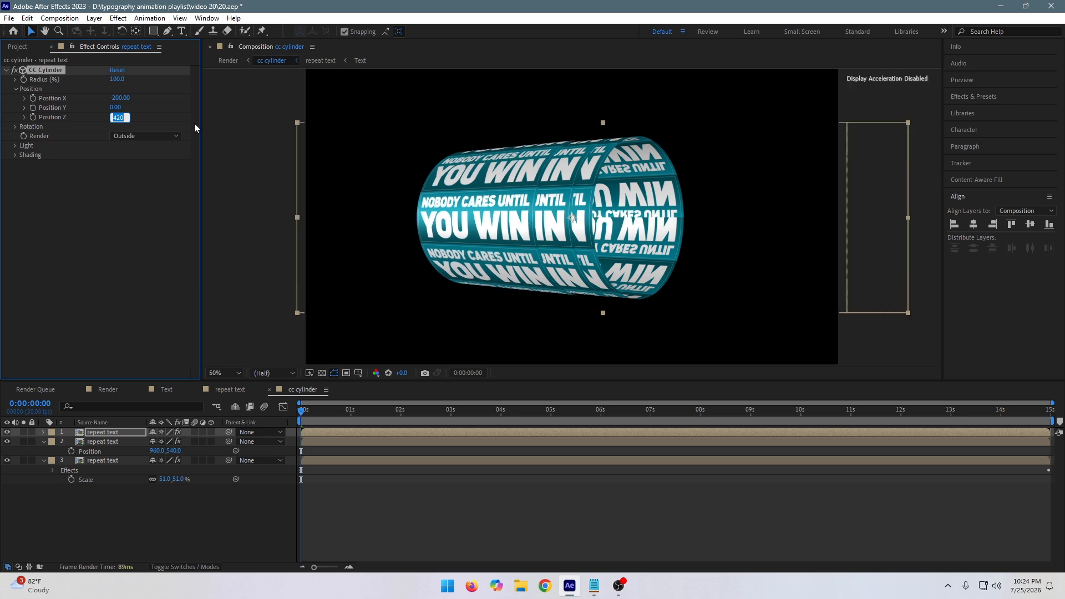
type("440")
key("Return")
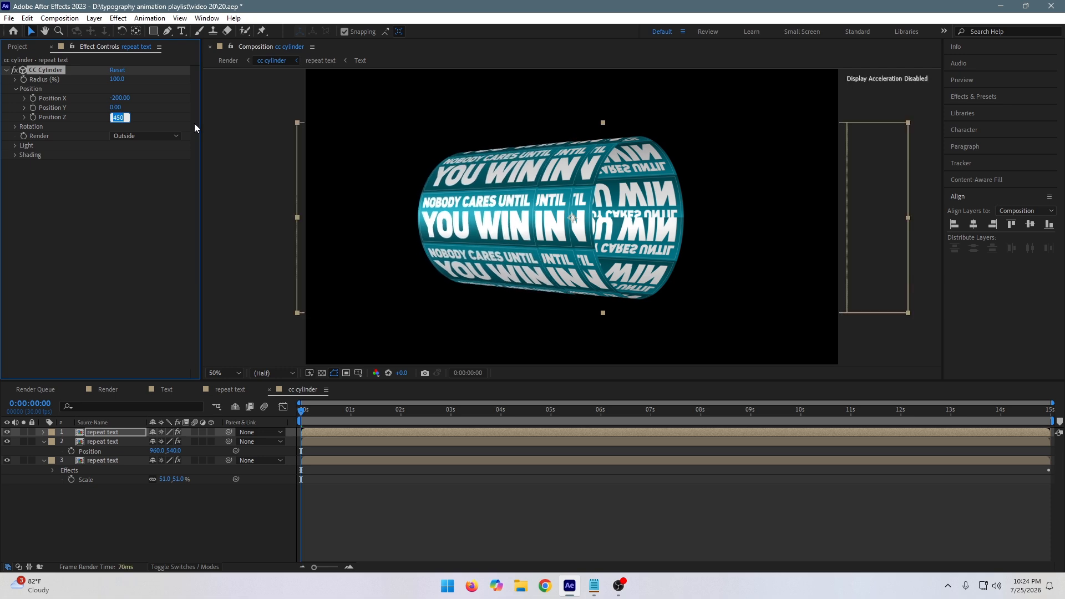
type("450")
key("Return")
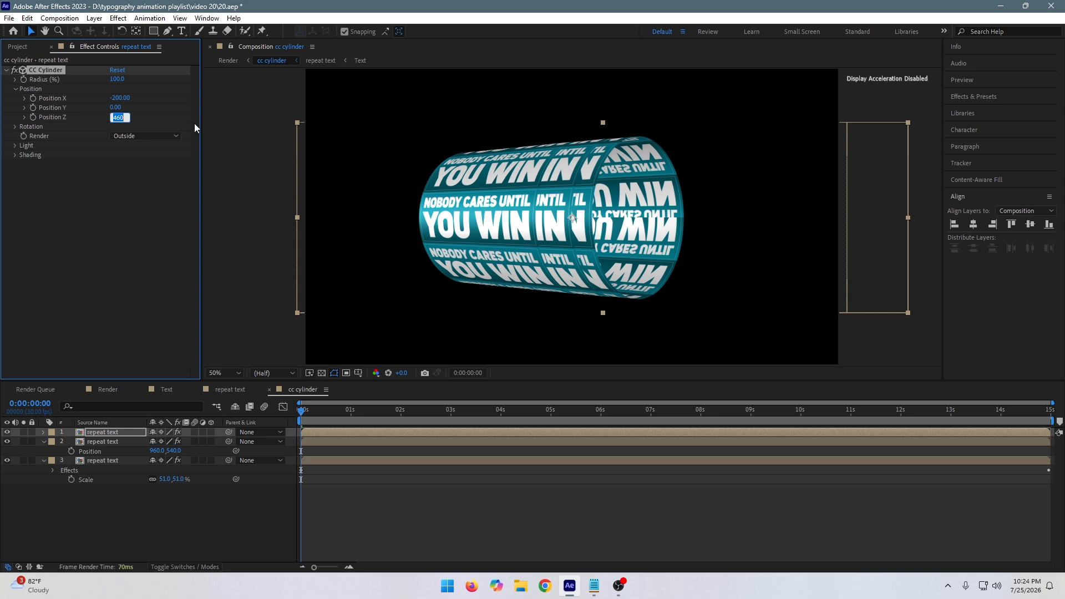
Check the stacked cylinders in Render and set the top repeat text layer's CC Cylinder Position X to -170 in cc cylinder.
left_click(105, 393)
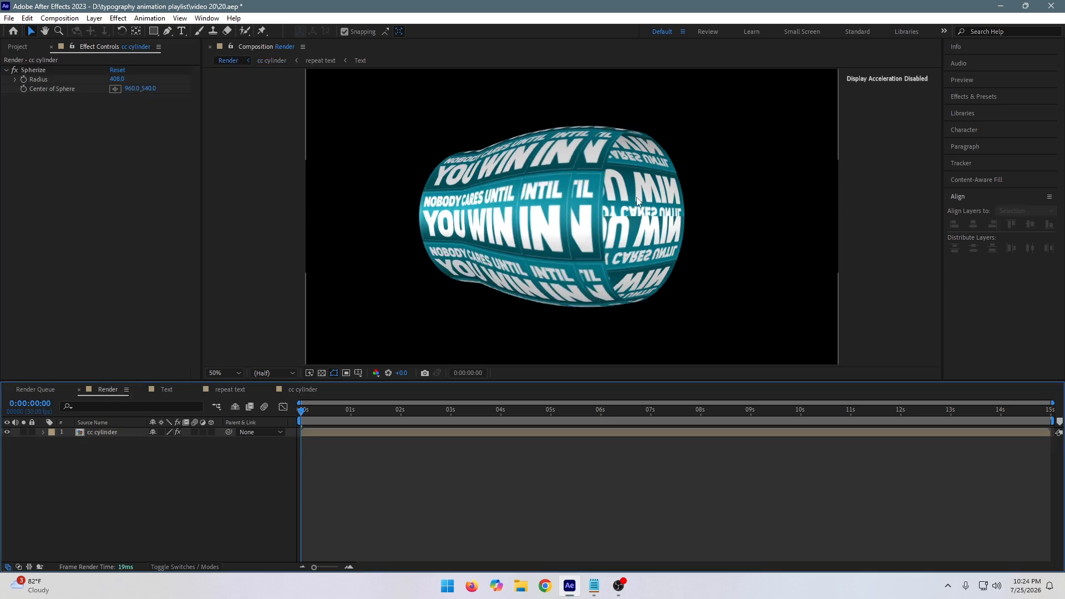
scroll(636, 197, "down", 4)
scroll(636, 198, "up", 4)
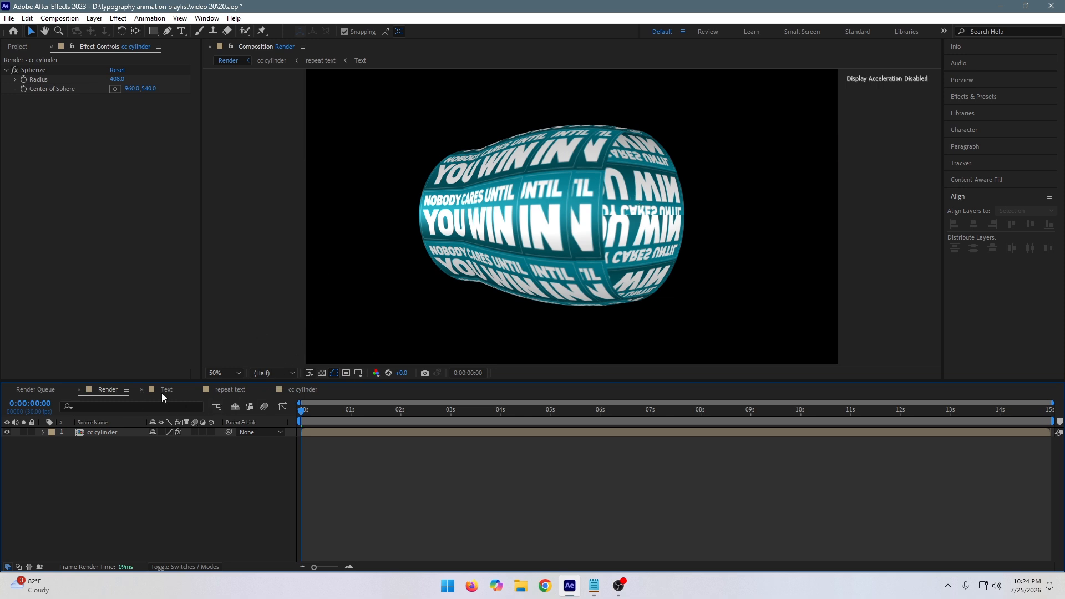
left_click(302, 389)
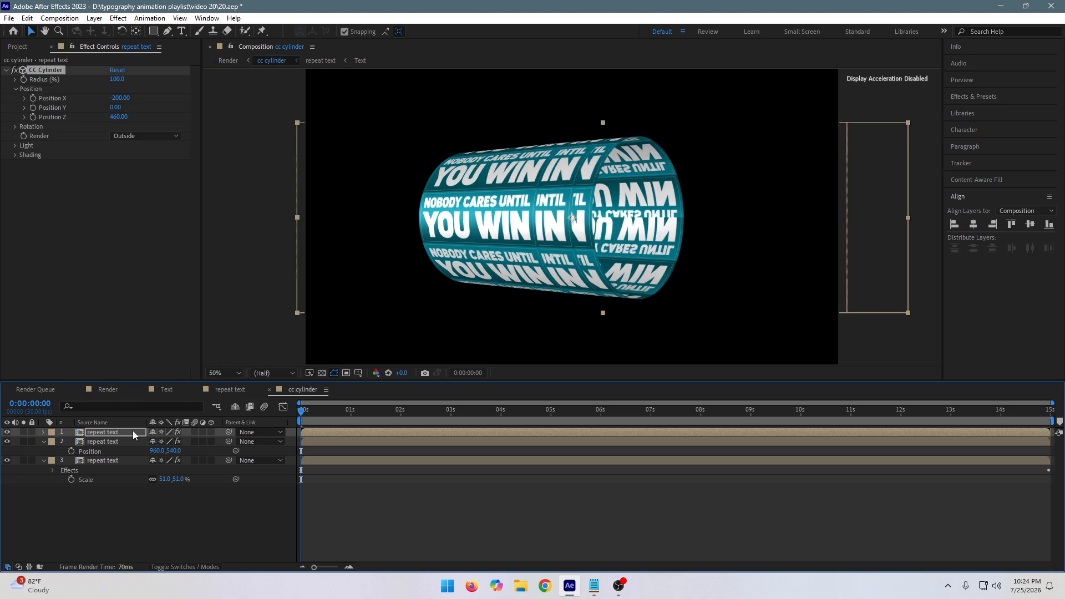
key("p")
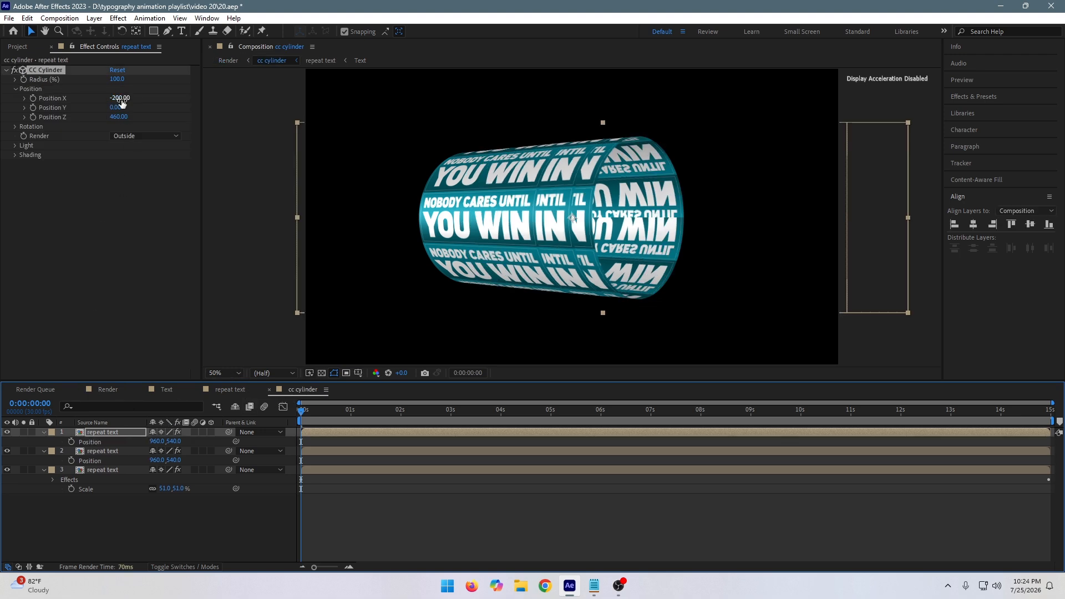
left_click_drag(122, 103, 127, 99)
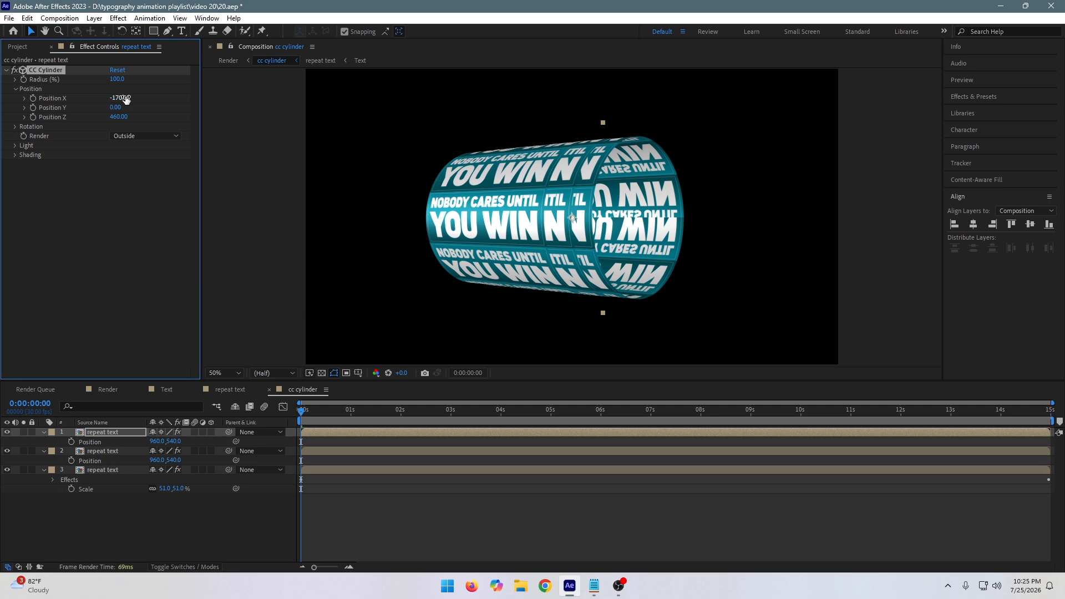
Add a Drop Shadow effect to the top repeat text layer in the cc cylinder composition.
left_click(99, 431)
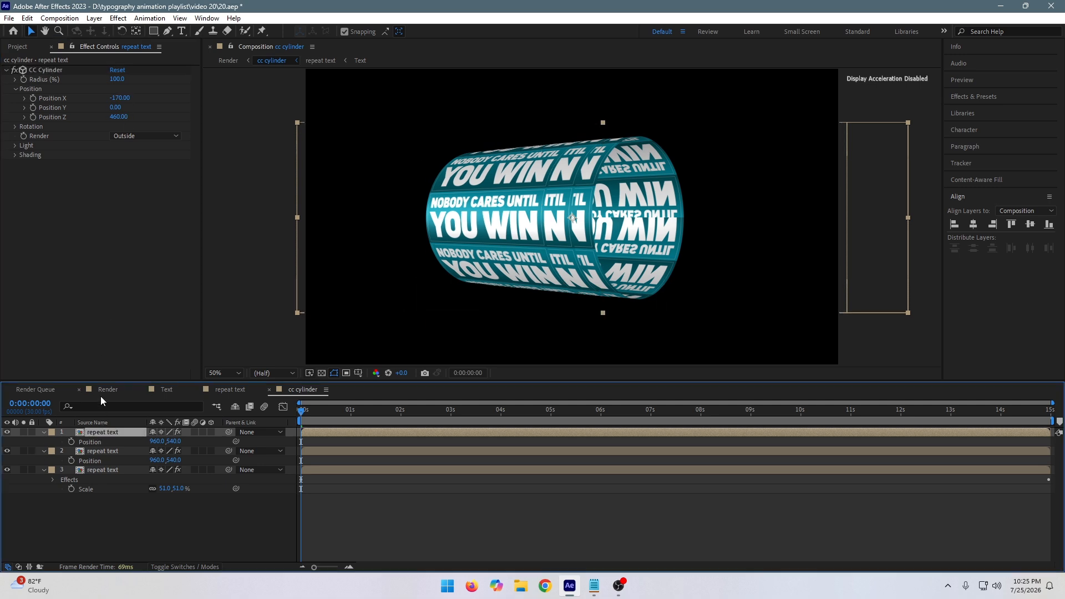
key("ctrl+space")
type("dr")
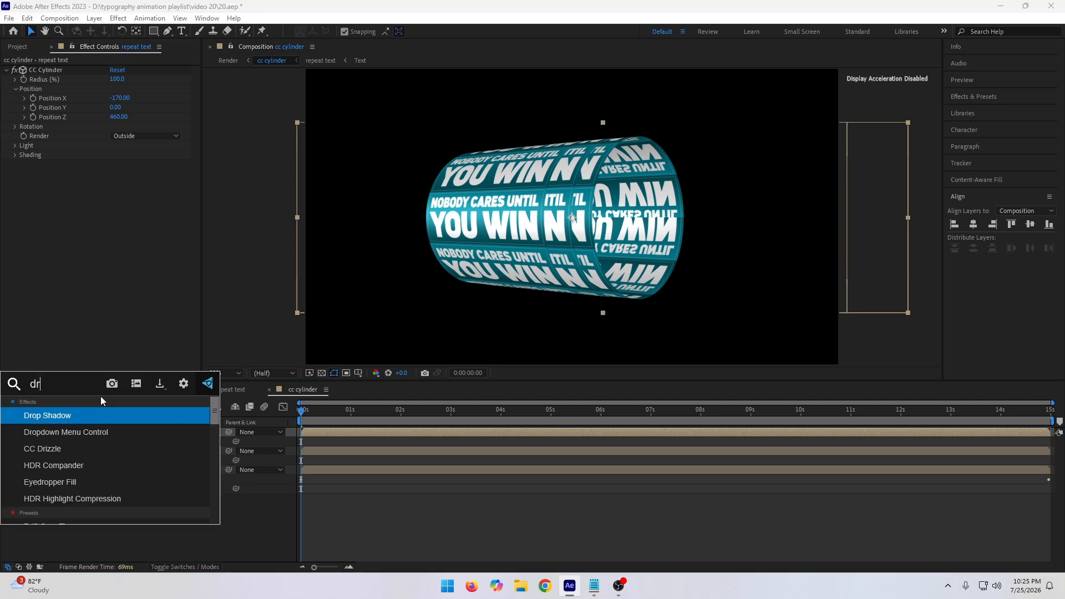
key("Return")
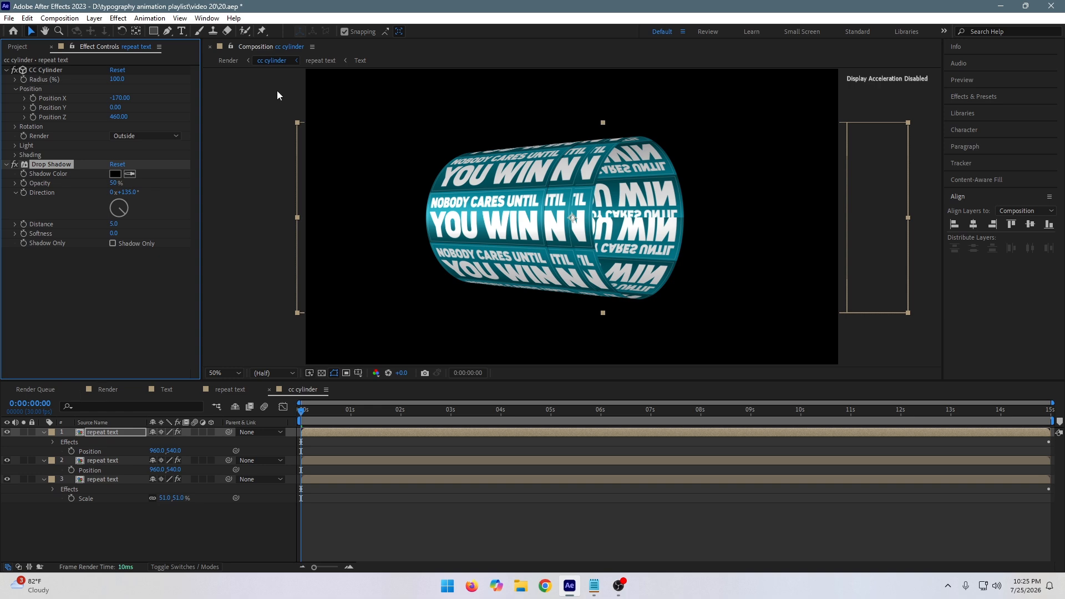
Set the Drop Shadow's Opacity to 58%, Direction to 114°, Distance to 39 and Softness to 35.
key("slash")
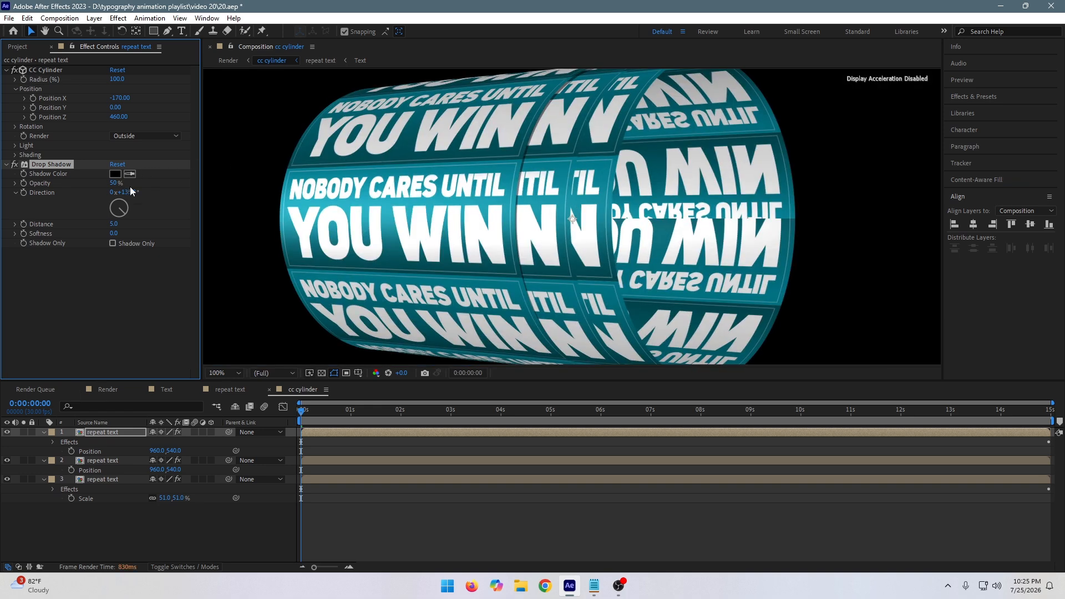
left_click_drag(114, 184, 124, 181)
left_click_drag(128, 192, 130, 232)
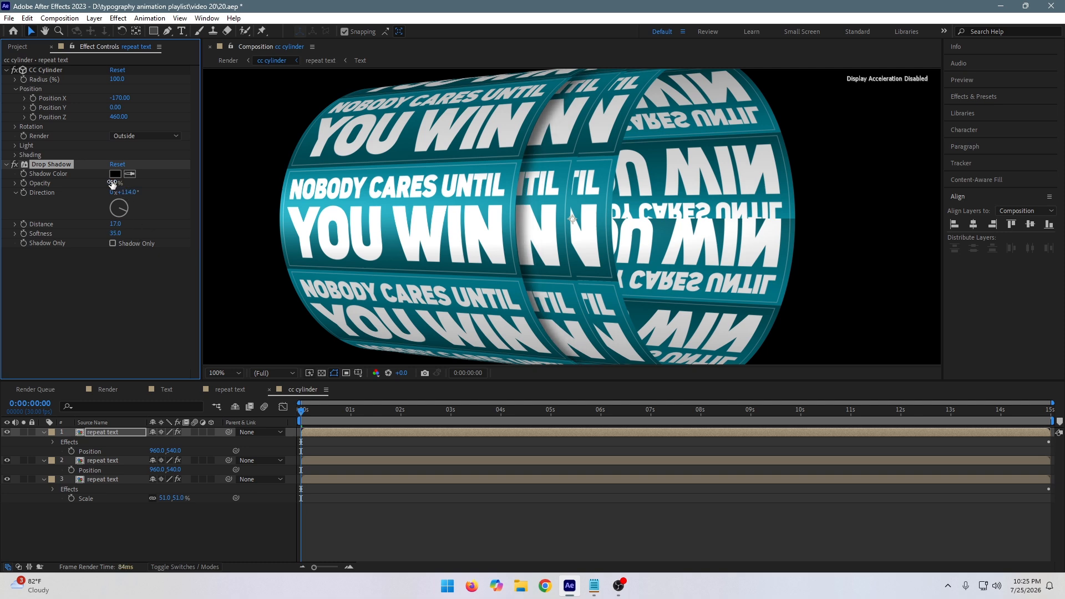
left_click_drag(115, 224, 125, 221)
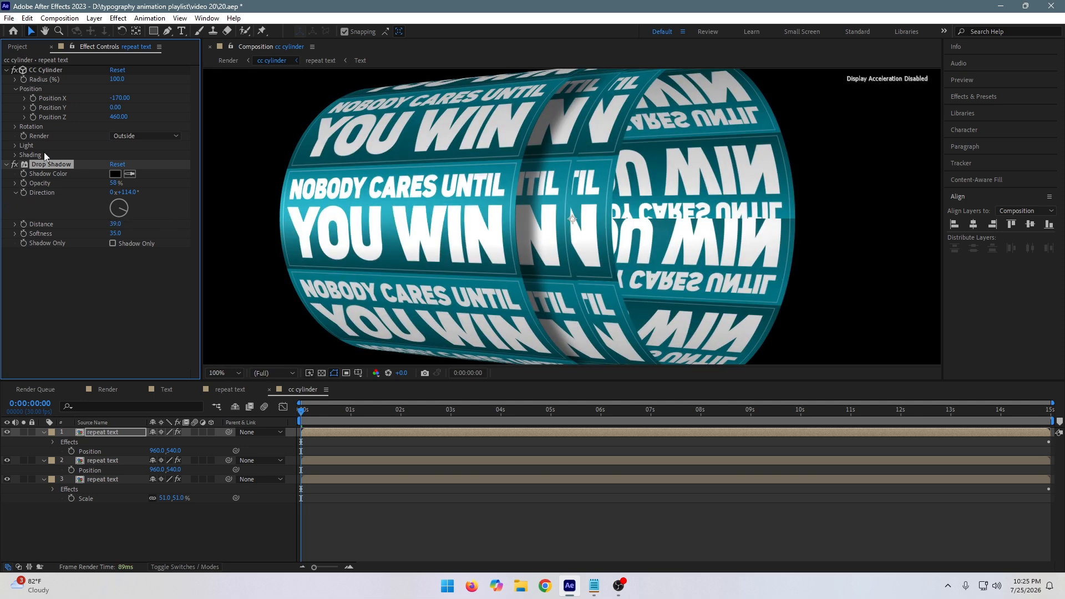
Copy the adjusted Drop Shadow effect onto the second repeat text layer in the cc cylinder composition.
left_click(95, 461)
key("ctrl+v")
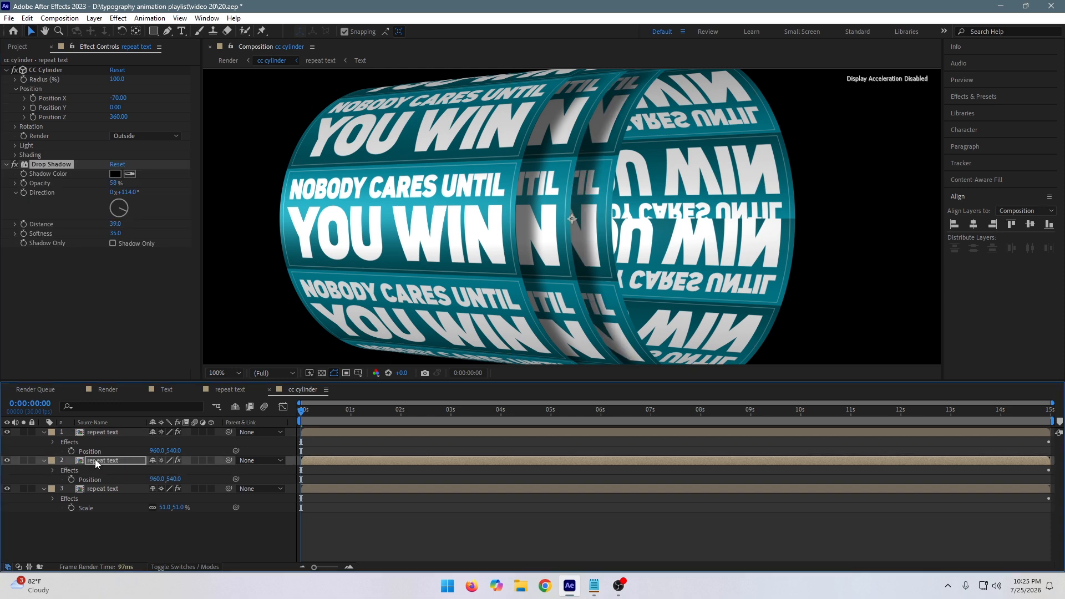
key("comma")
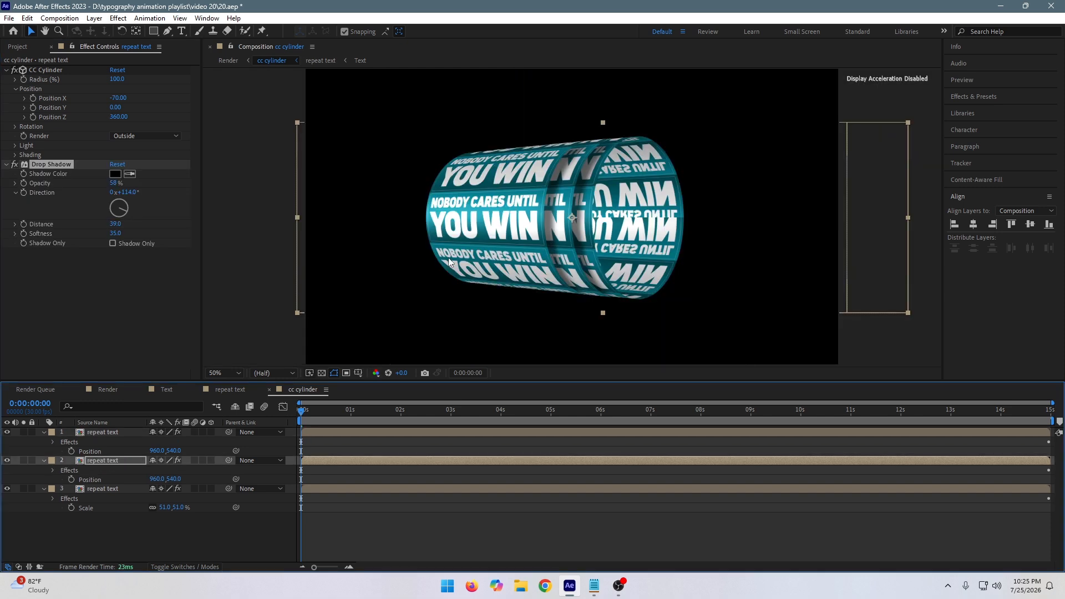
Place the repeat text composition beneath the cc cylinder layer in Render.
left_click(108, 388)
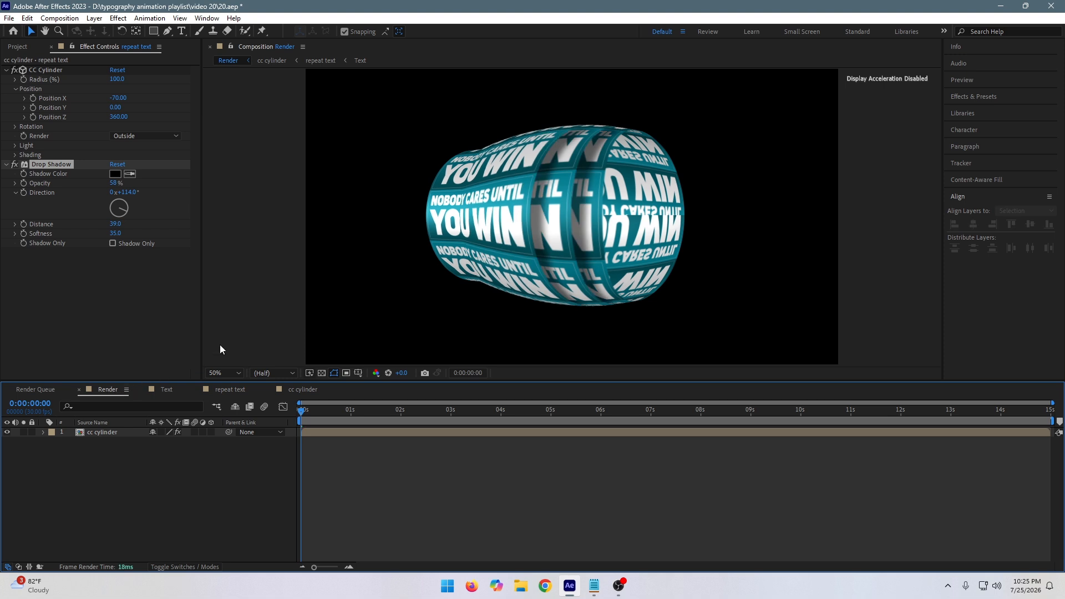
key("period")
key("comma")
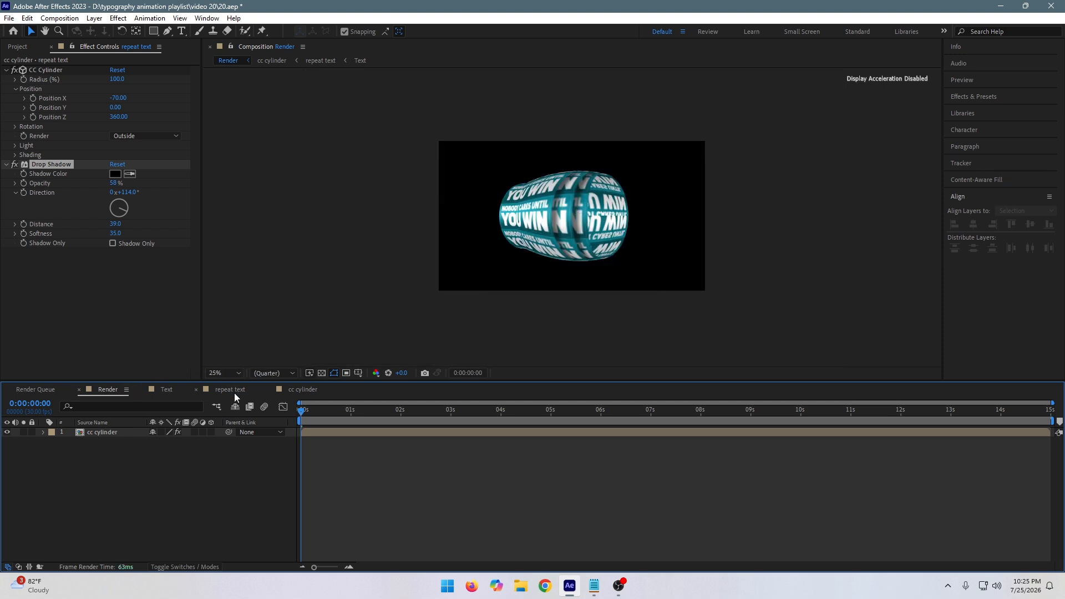
left_click(18, 46)
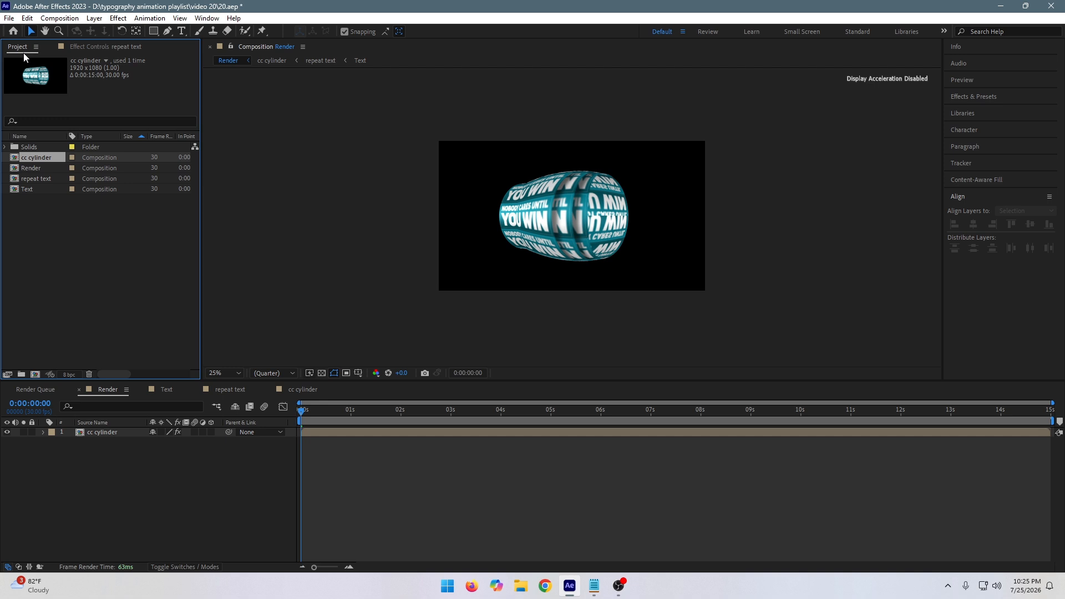
left_click(107, 255)
left_click(44, 179)
left_click_drag(25, 169, 122, 448)
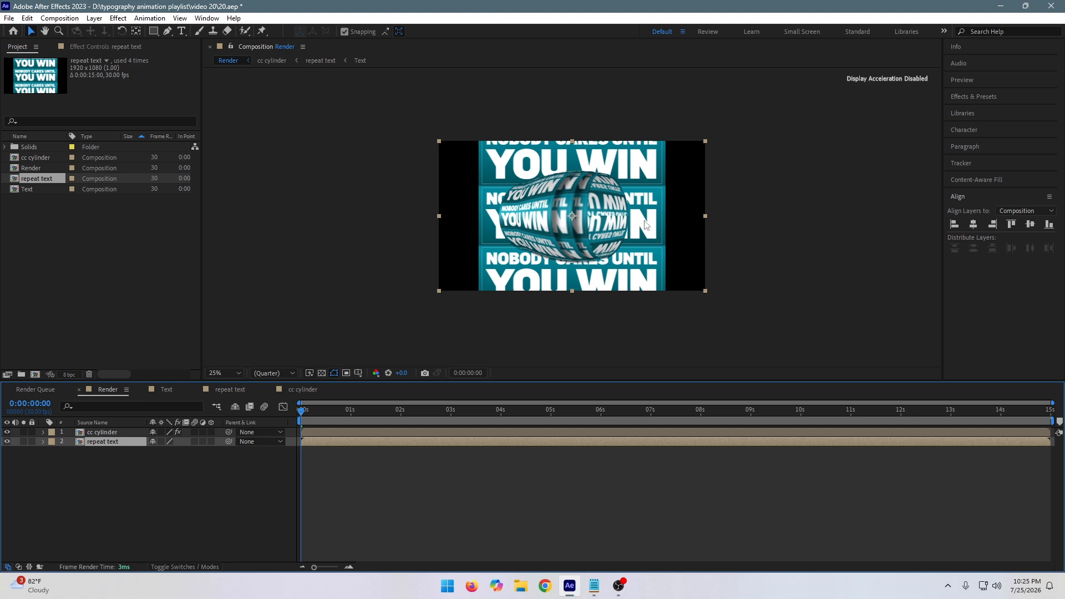
Add a CC RepeTile effect to the repeat text layer in the Render composition.
key("period")
key("comma")
key("ctrl+space")
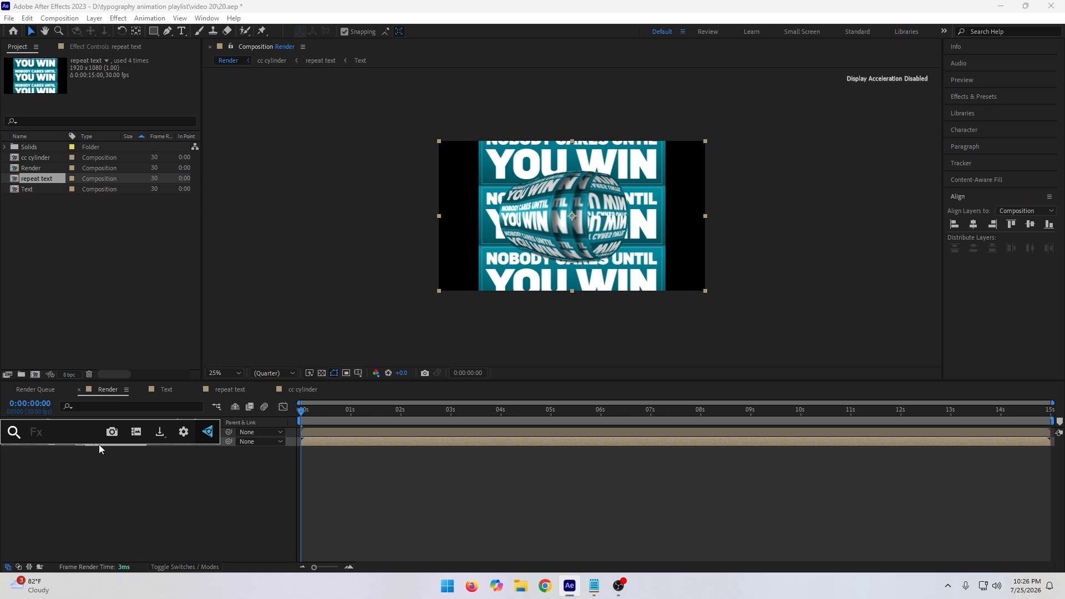
type("cc rep")
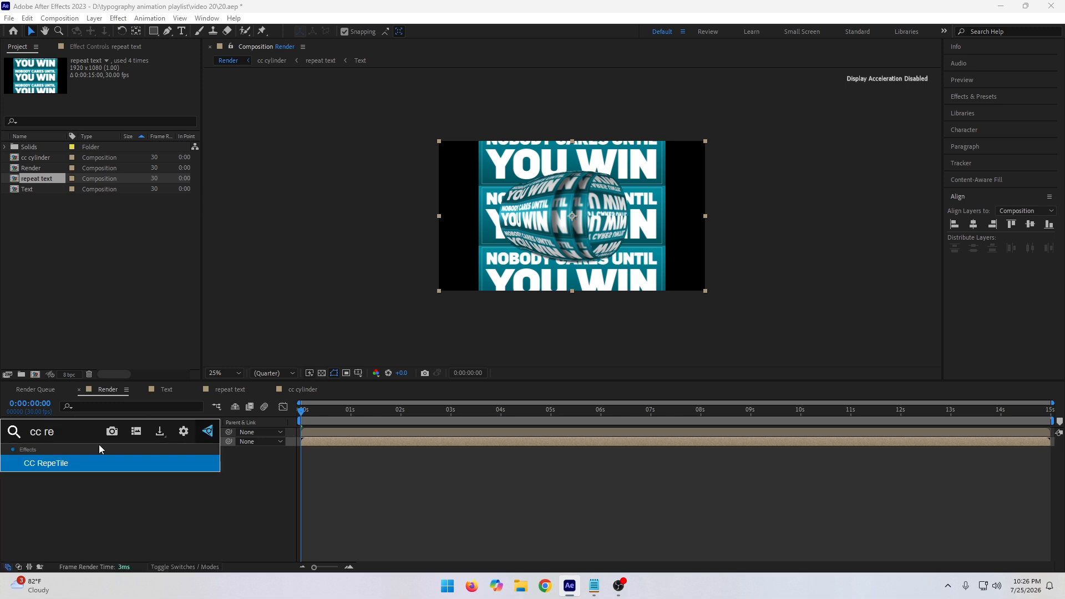
key("Return")
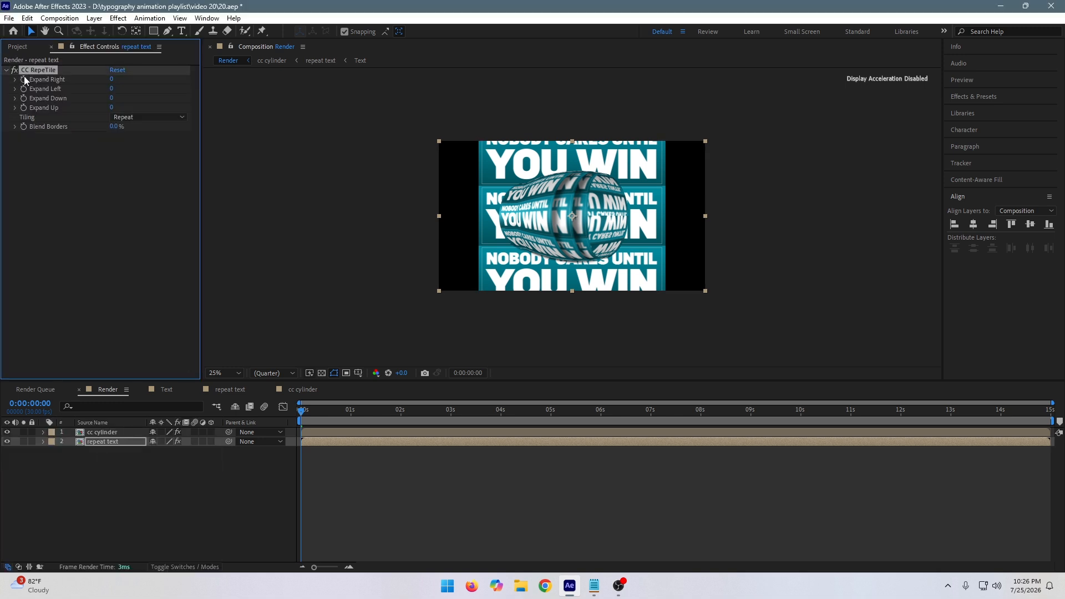
Set both Expand Down and Expand Up of CC RepeTile to 2000 on the repeat text layer.
left_click(110, 97)
type("2000")
key("Return")
left_click(120, 97)
key("Return")
left_click(114, 108)
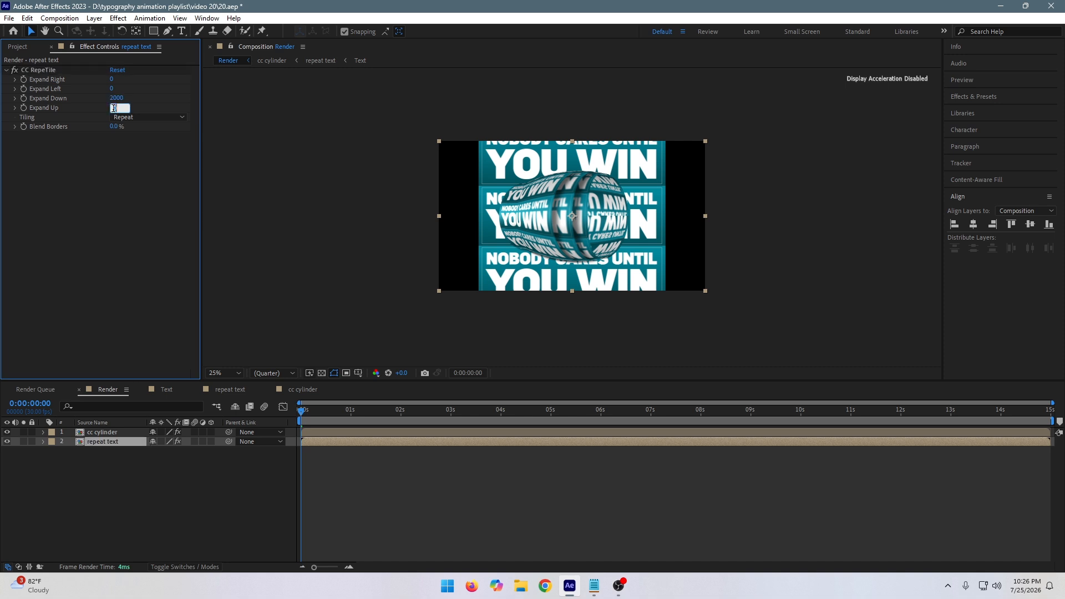
type("2000")
key("Return")
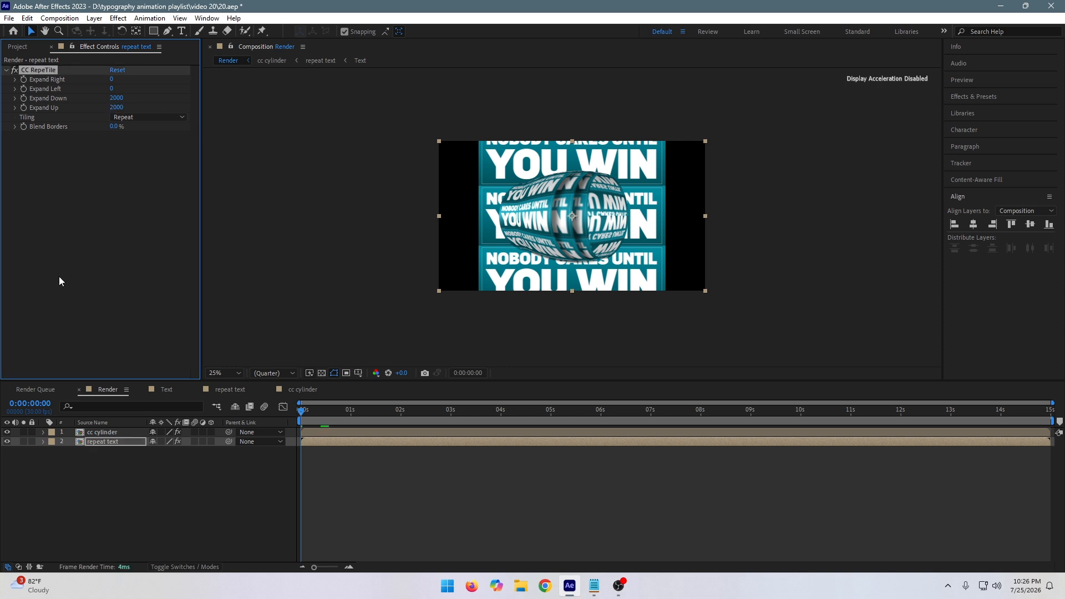
Keyframe the repeat text layer's Position at the first frame, move it down to about Y 1492 at 0:00:14:29, and preview the motion.
key("p")
left_click(73, 452)
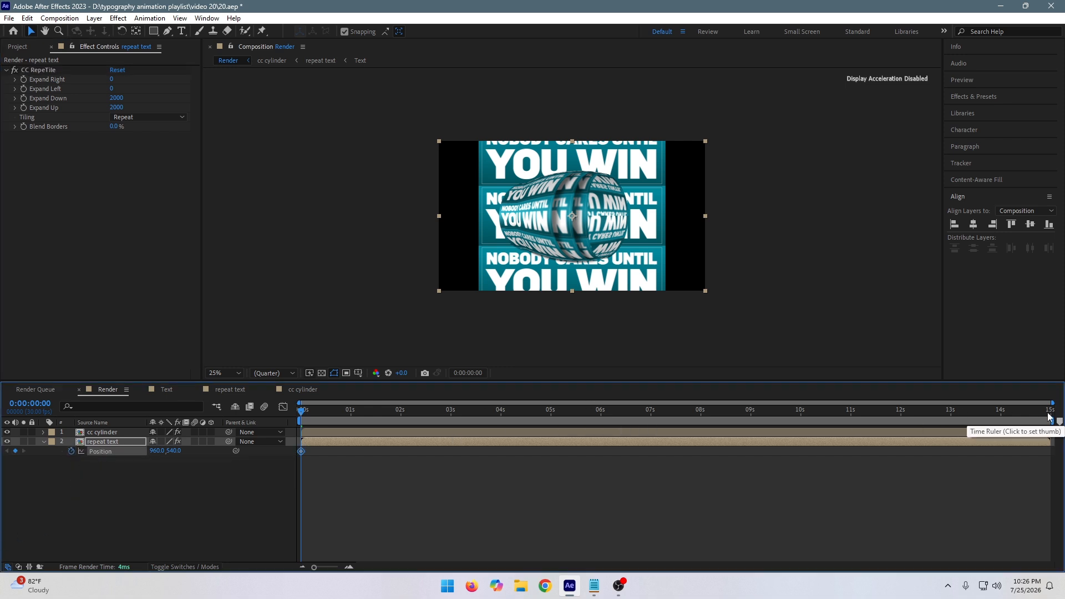
left_click(1048, 416)
left_click_drag(174, 451, 553, 473)
key("space")
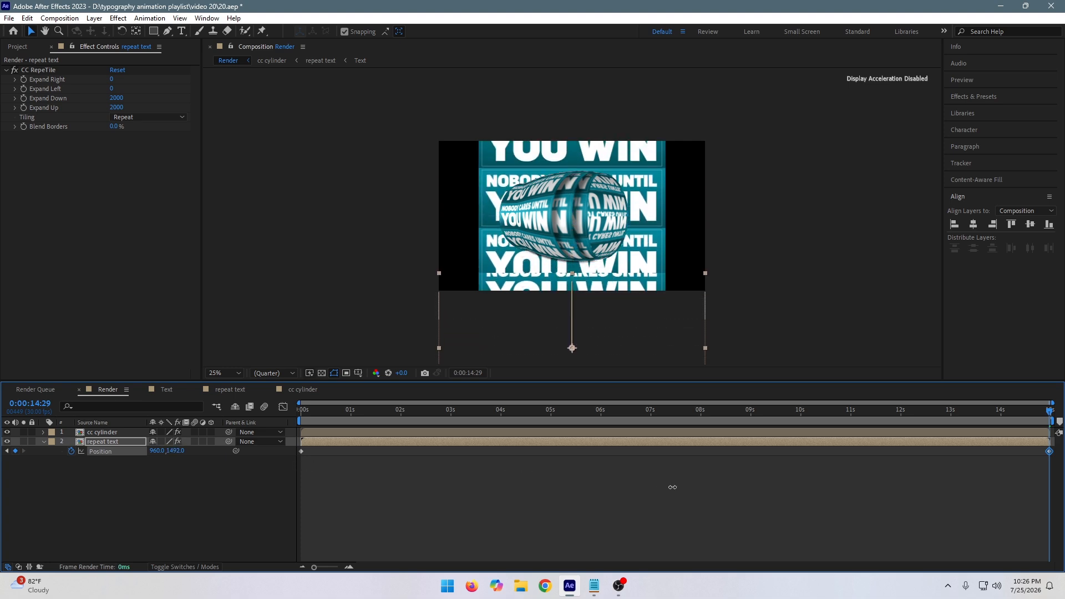